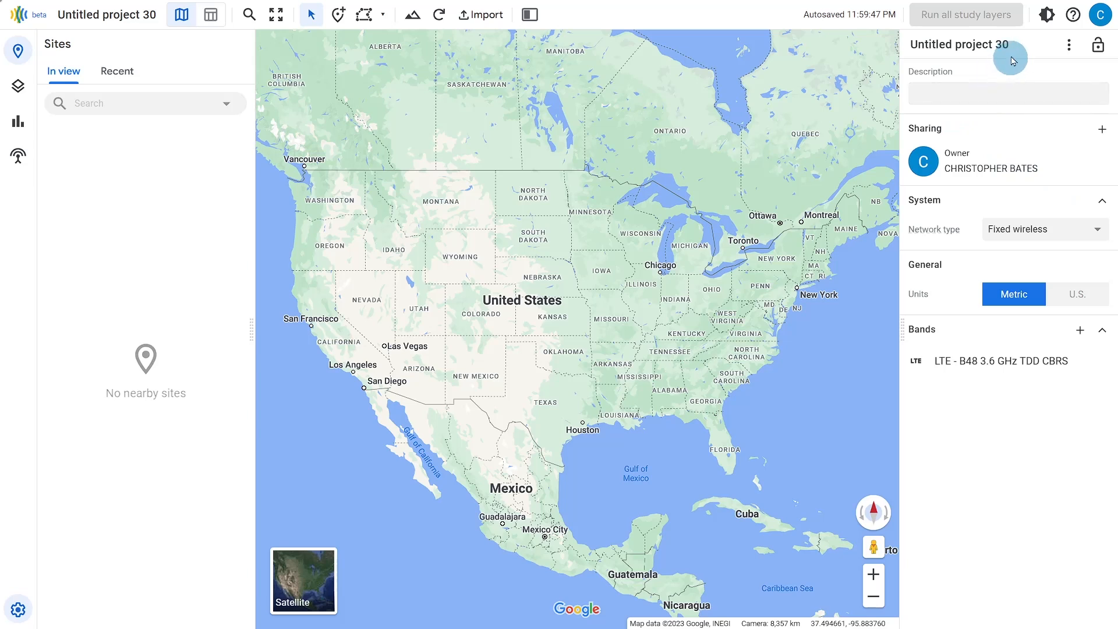
Rename the project as "GNP BLiNQ FW300 Tutorial"
left_click(1016, 44)
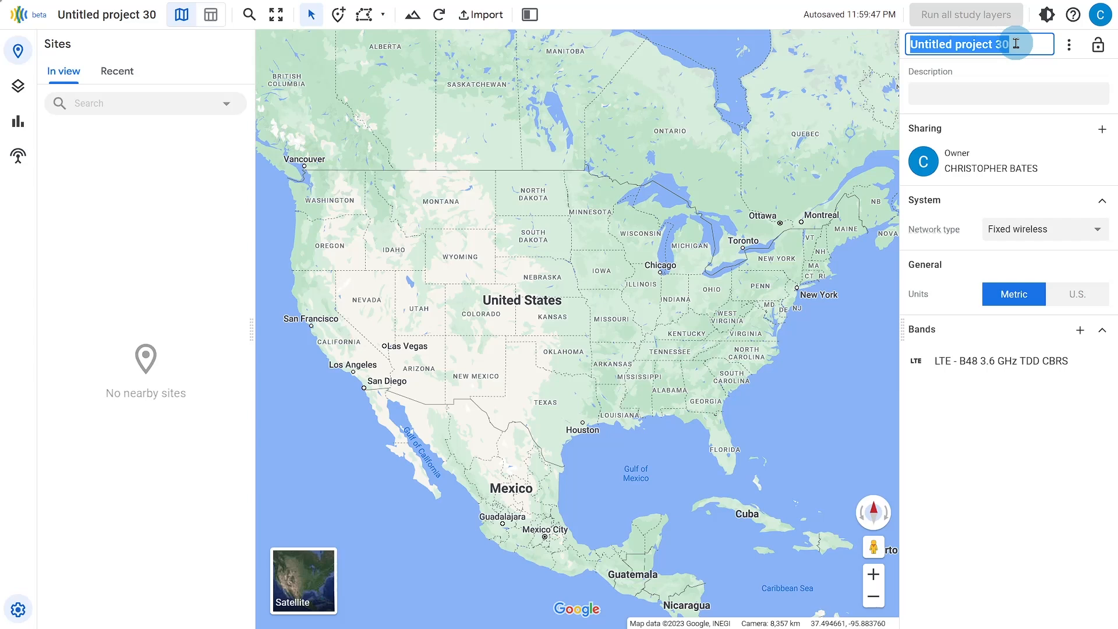
type("G")
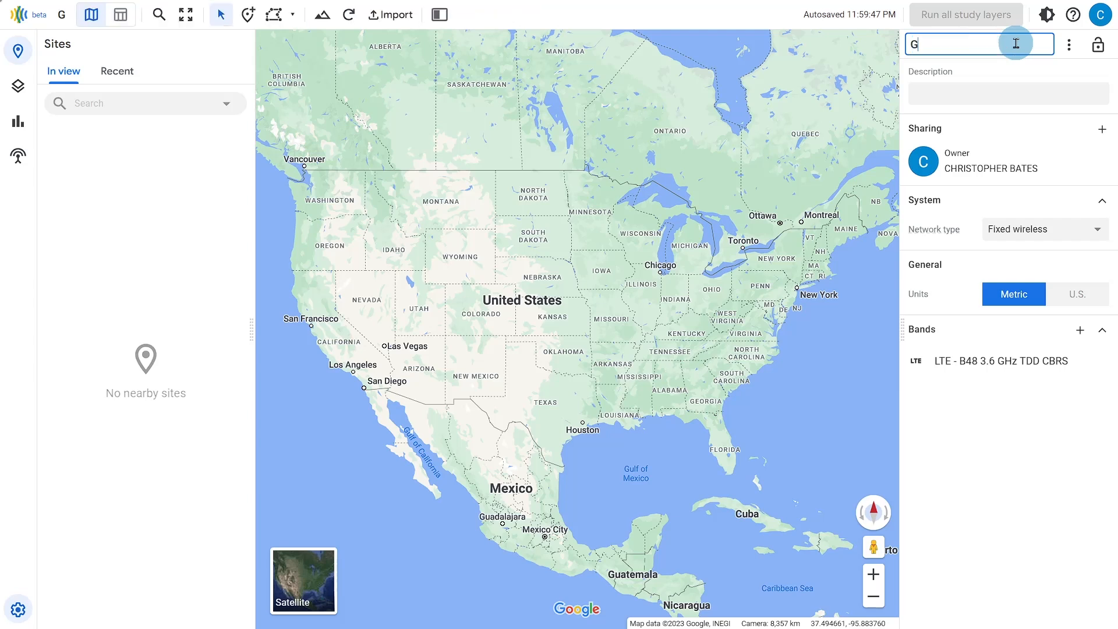
type("NP BLiNQ")
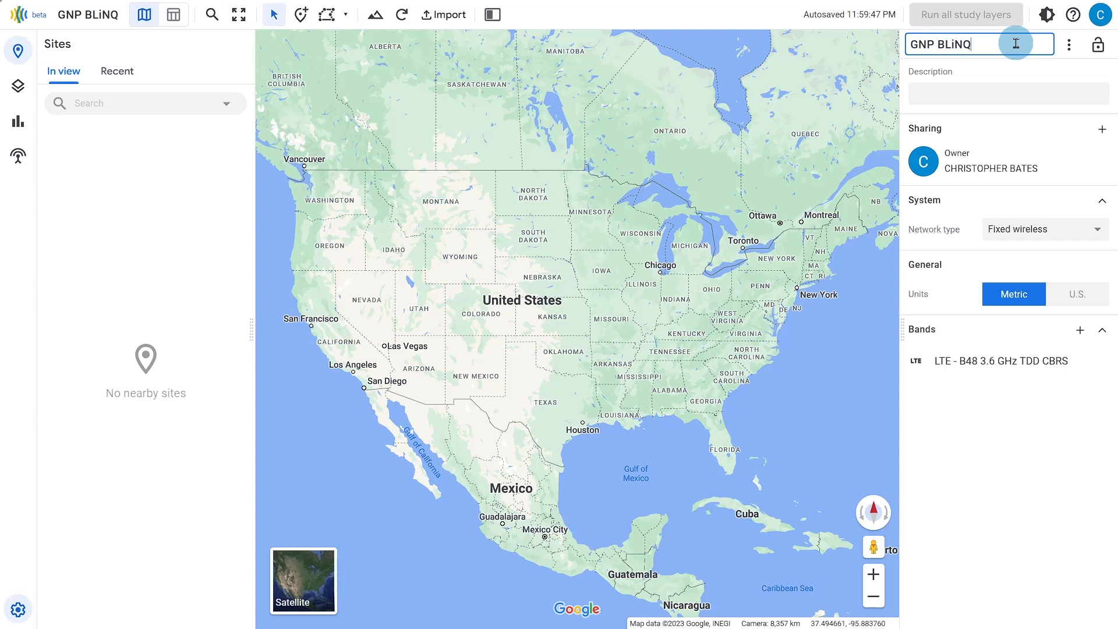
type(" FW300 T")
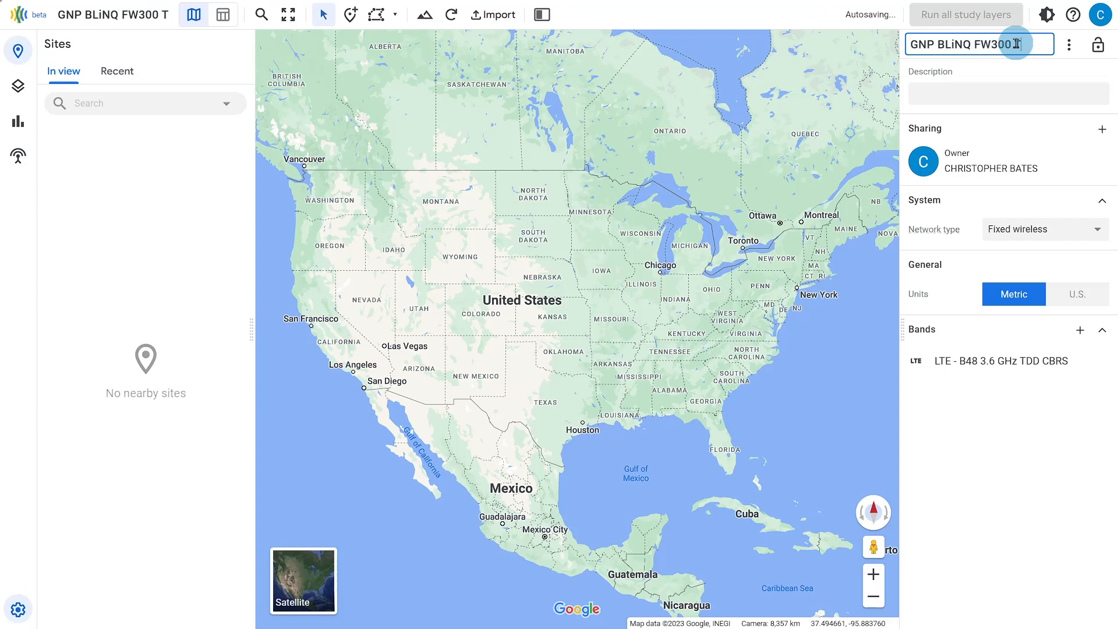
type("utorial")
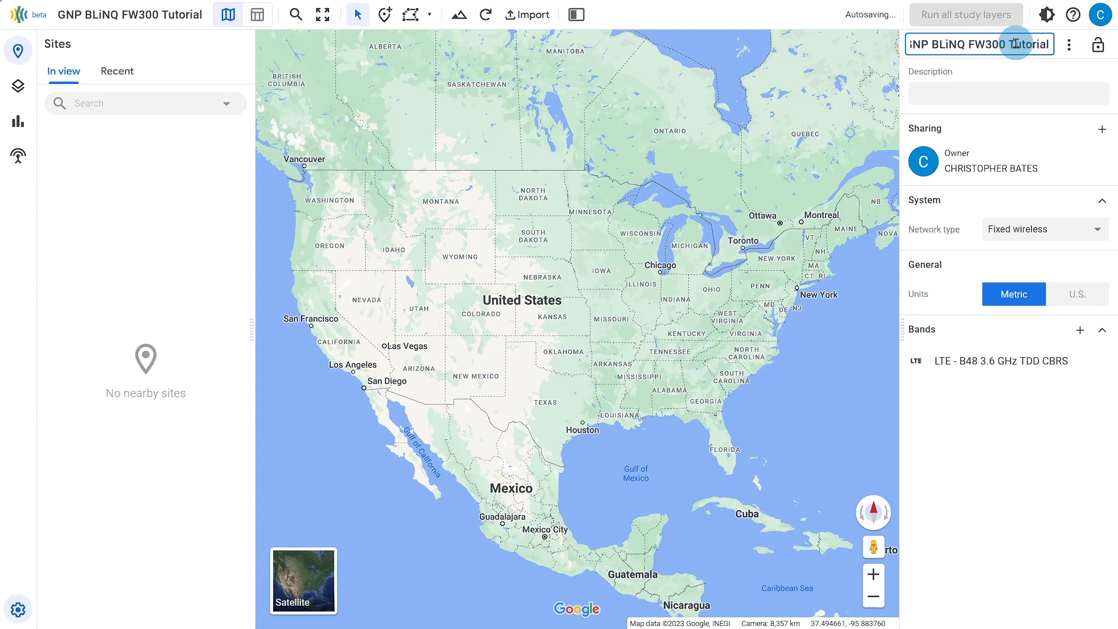
Enter "2x BLiNQ FW300 Radios" as the project description, keeping the project settings open
left_click(973, 90)
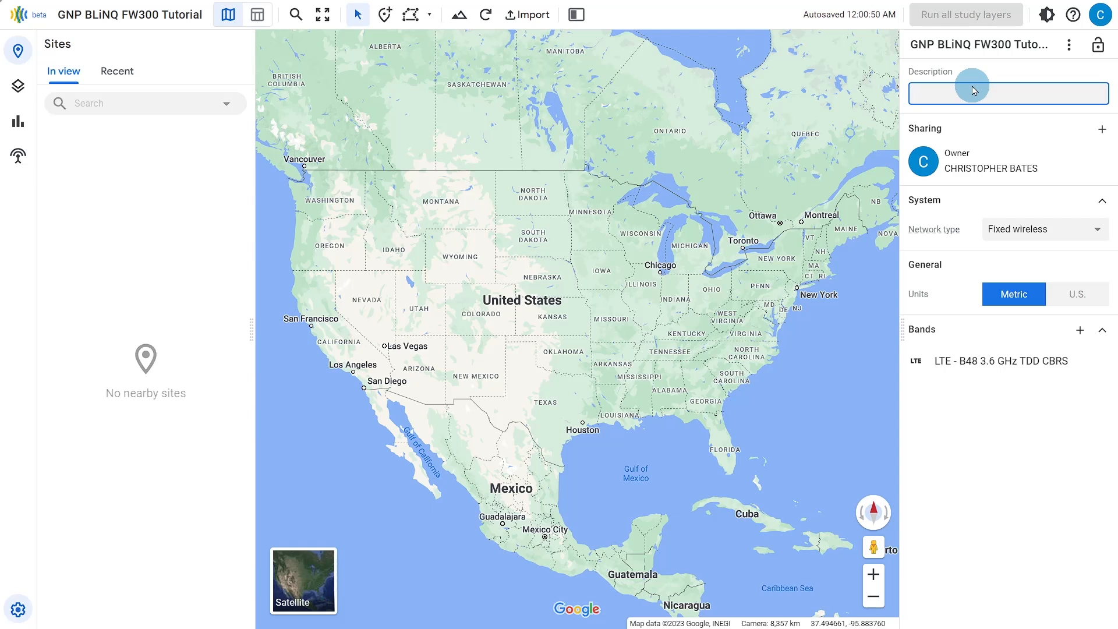
type("2x BL")
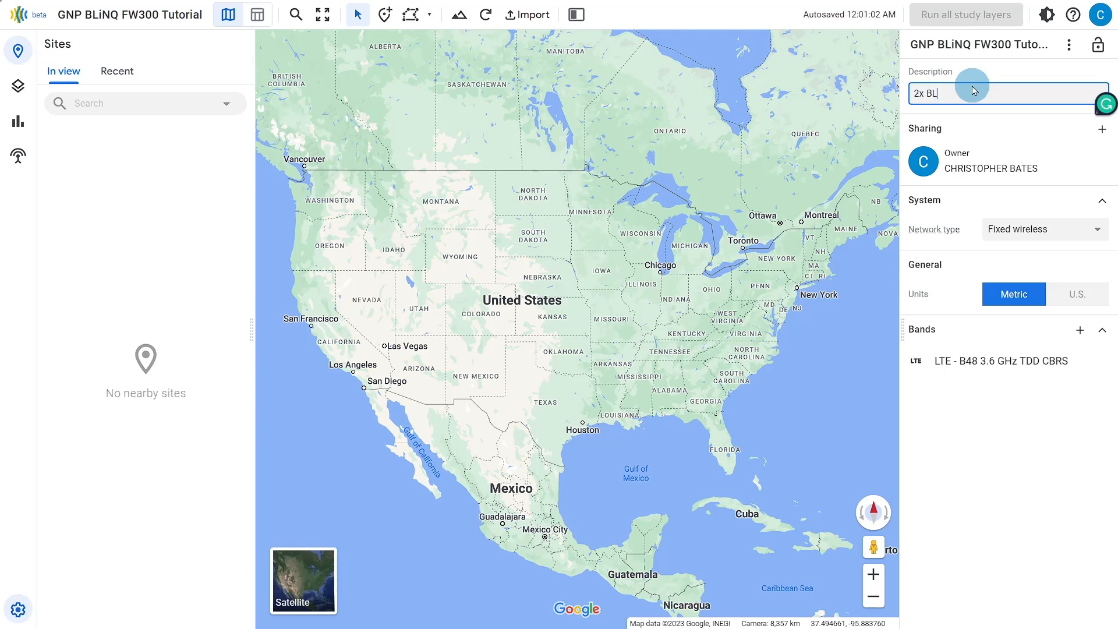
type("iNQ FW300 Radios")
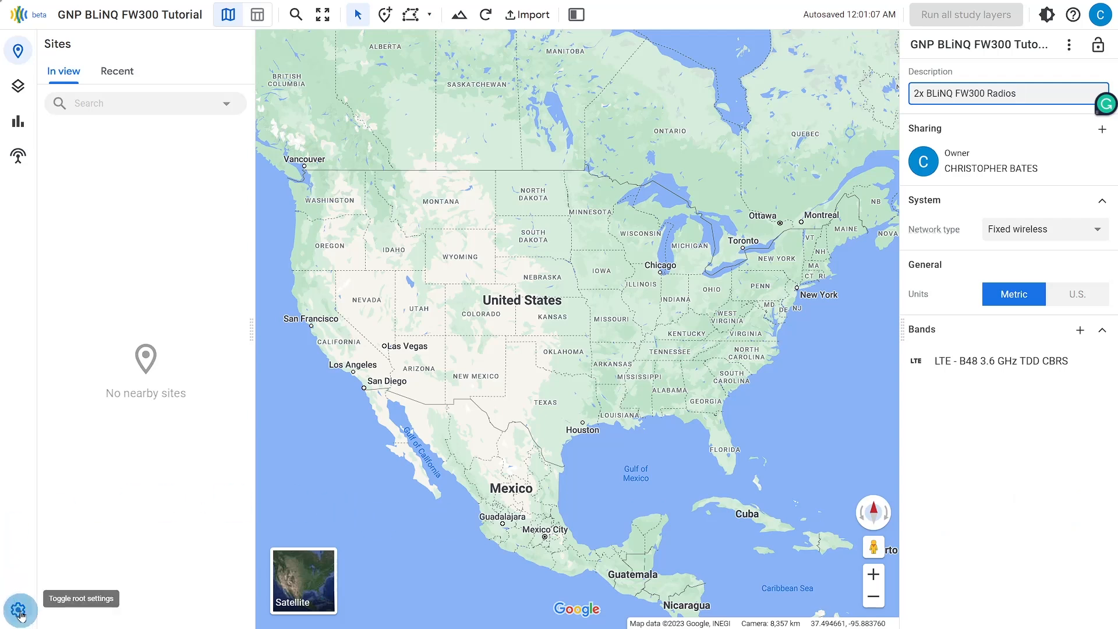
left_click(19, 612)
left_click(19, 612)
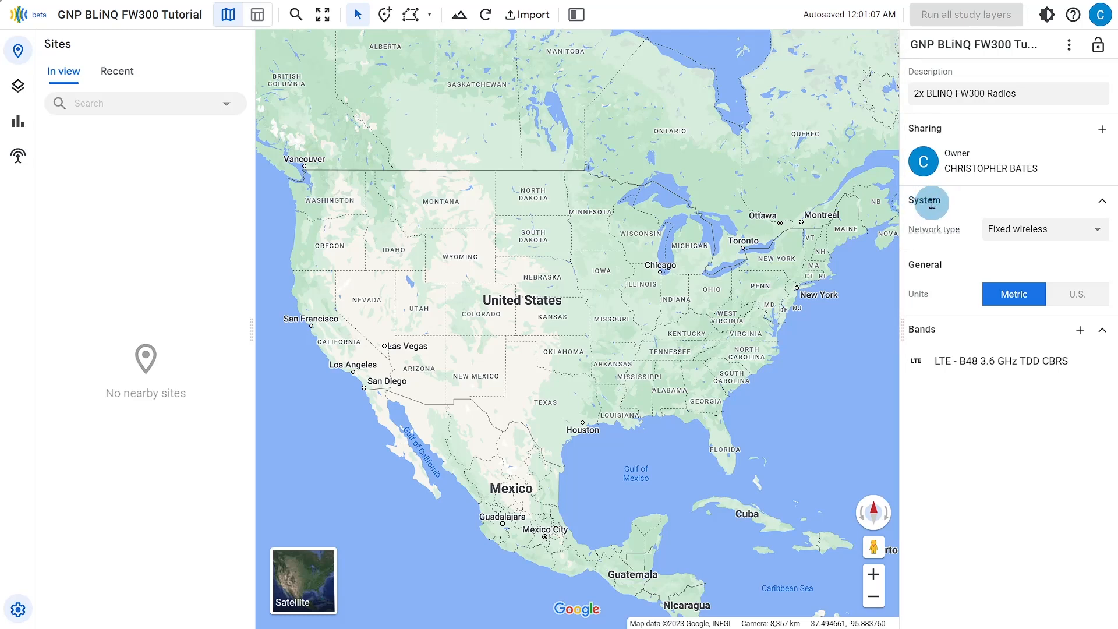
Set the project's network type to Mobility small cells and its units to U.S
mouse_move(929, 232)
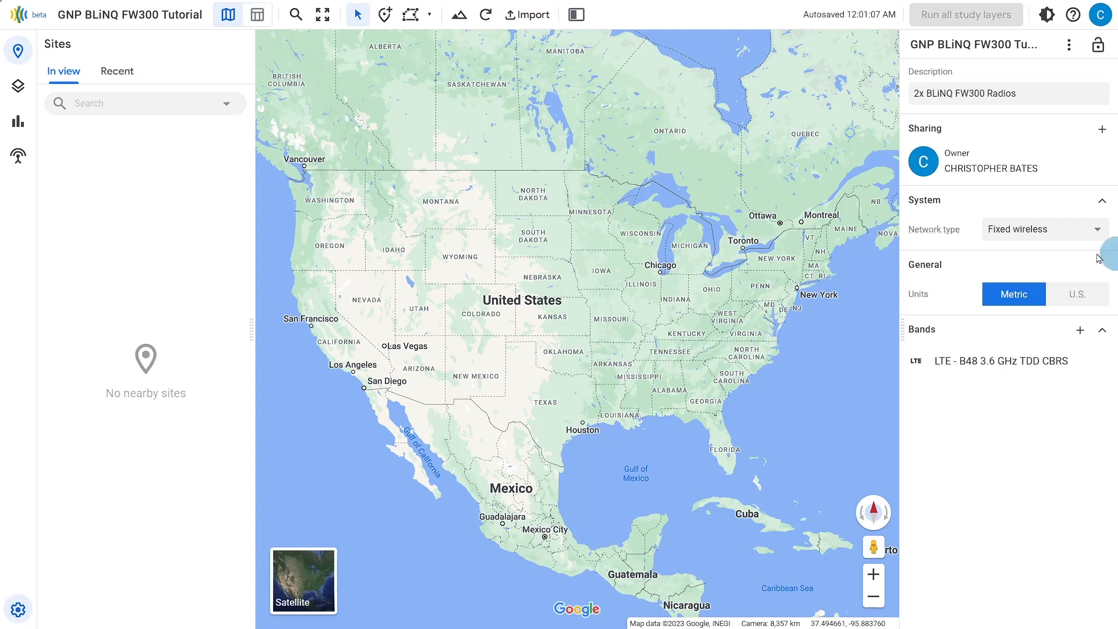
left_click(1097, 230)
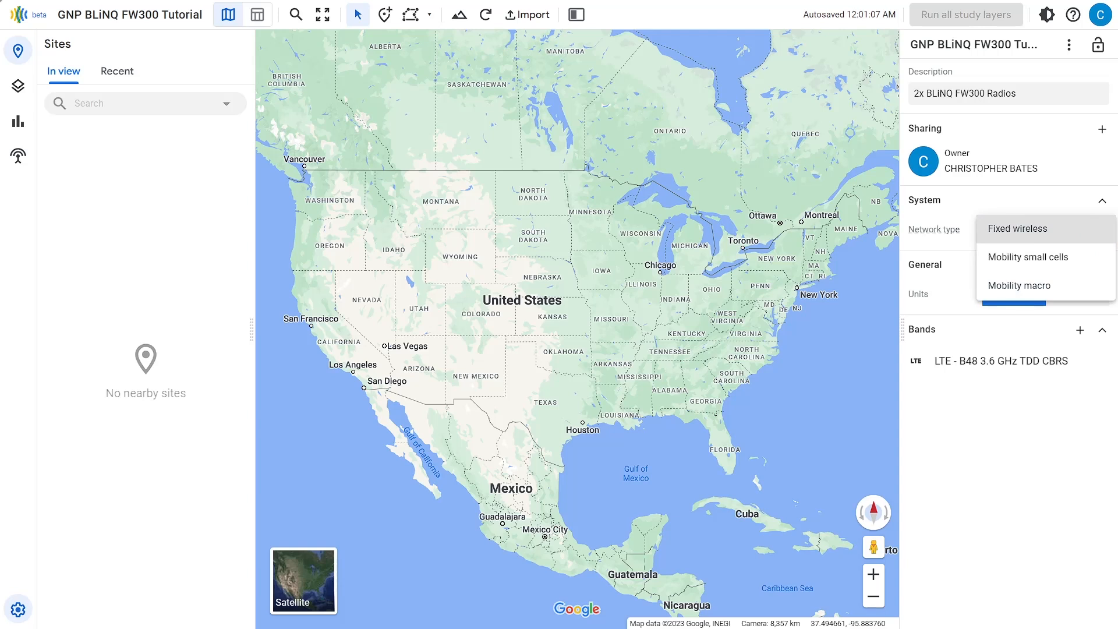
left_click(1024, 257)
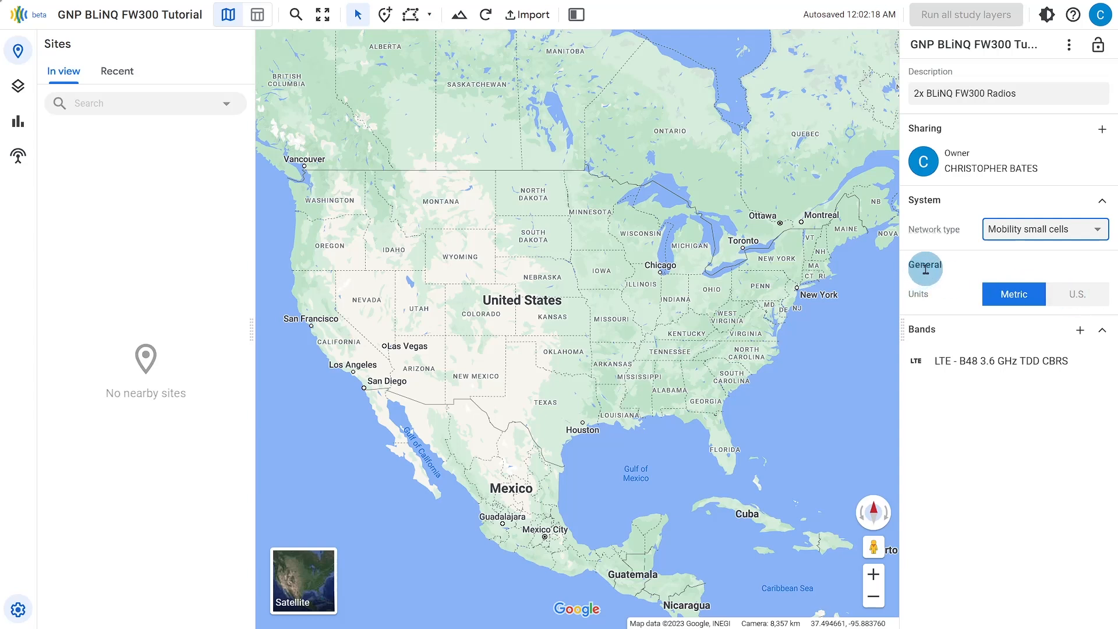
left_click(1076, 299)
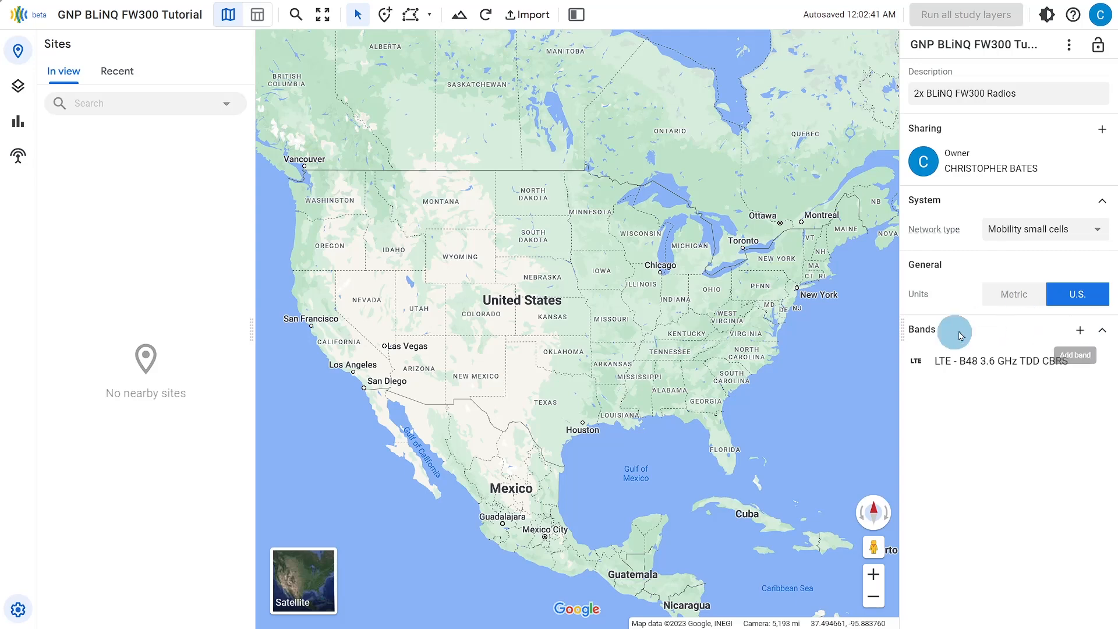
Open the existing LTE band's settings and choose LTE technology with the B48 3.6 GHz TDD CBRS frequency band
left_click(978, 365)
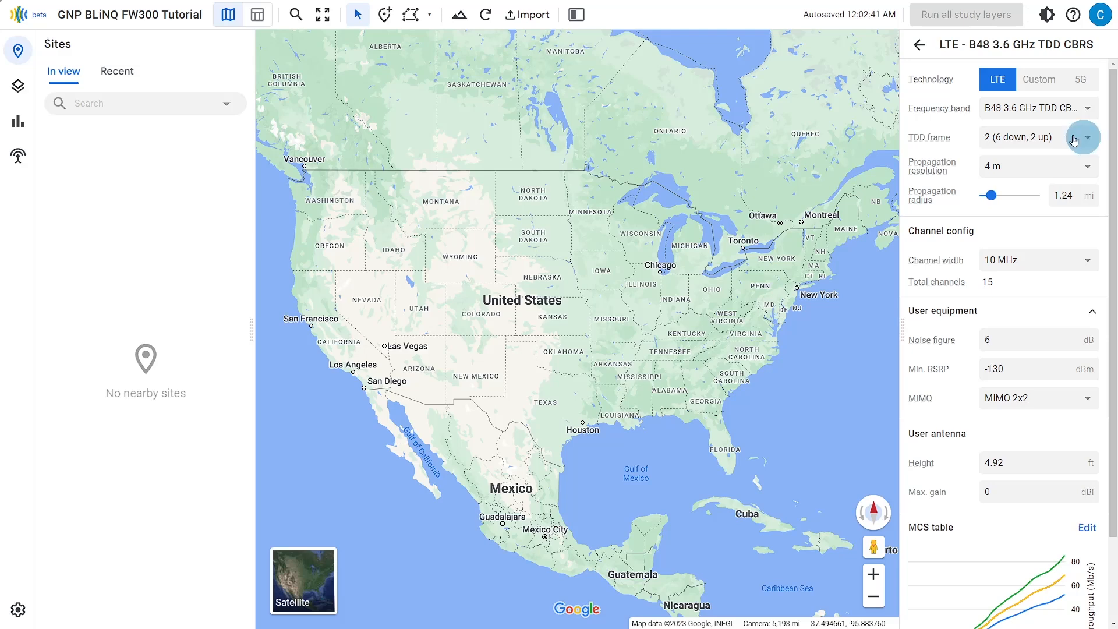
left_click(927, 80)
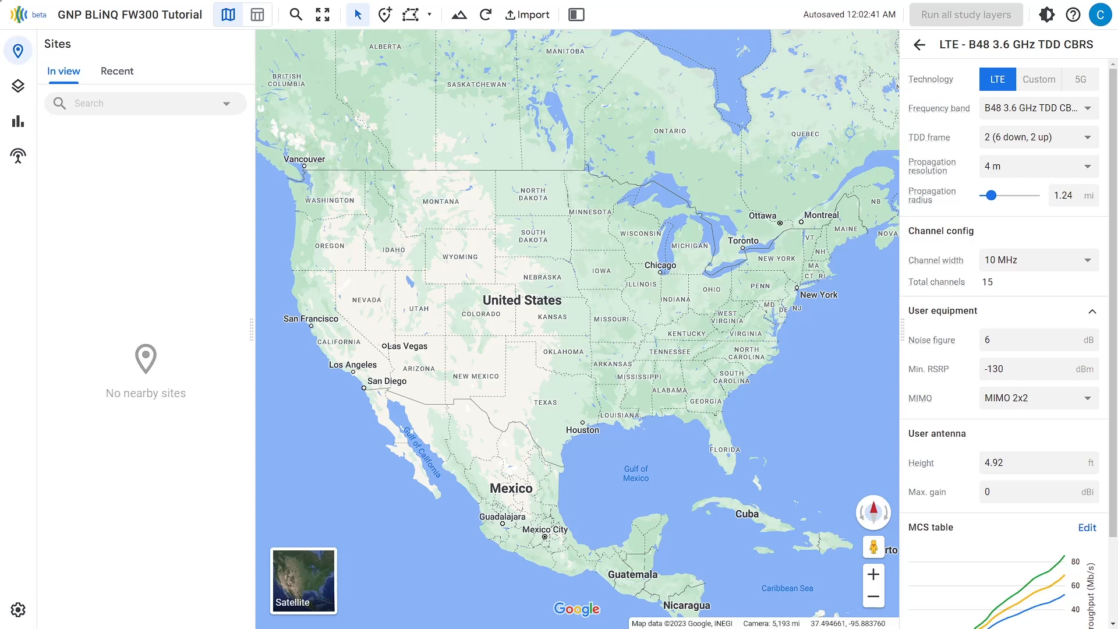
left_click(998, 84)
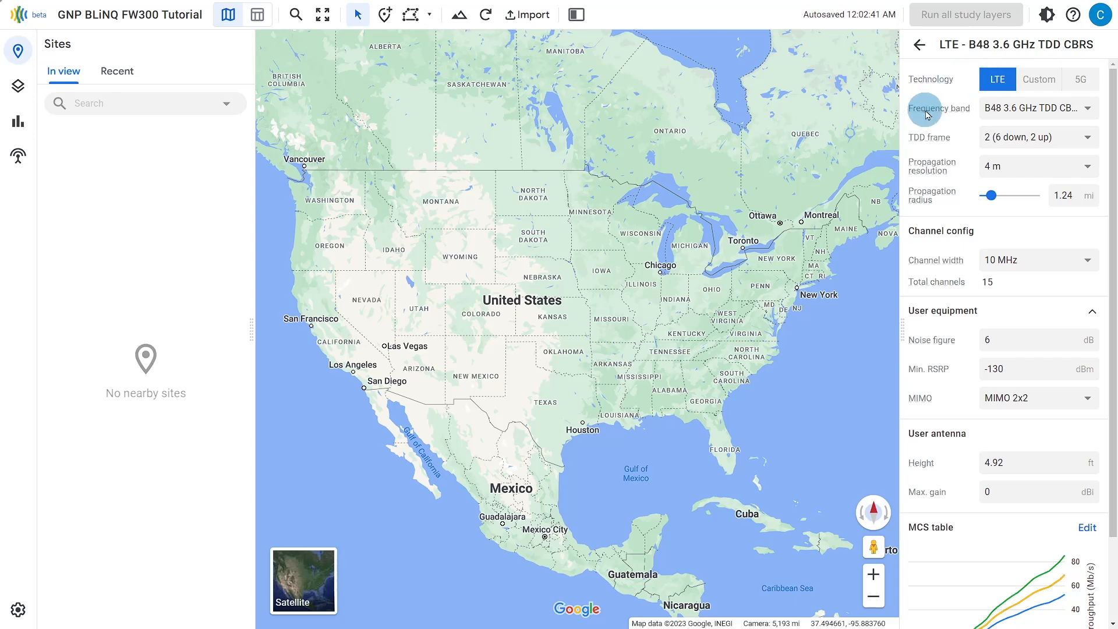
mouse_move(926, 109)
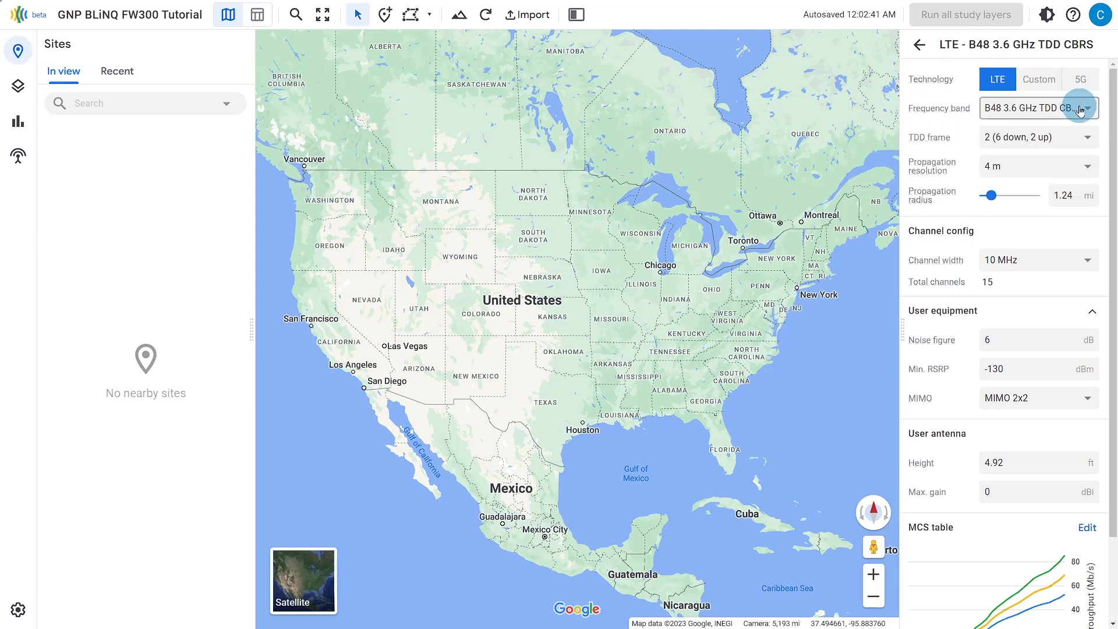
left_click(1080, 111)
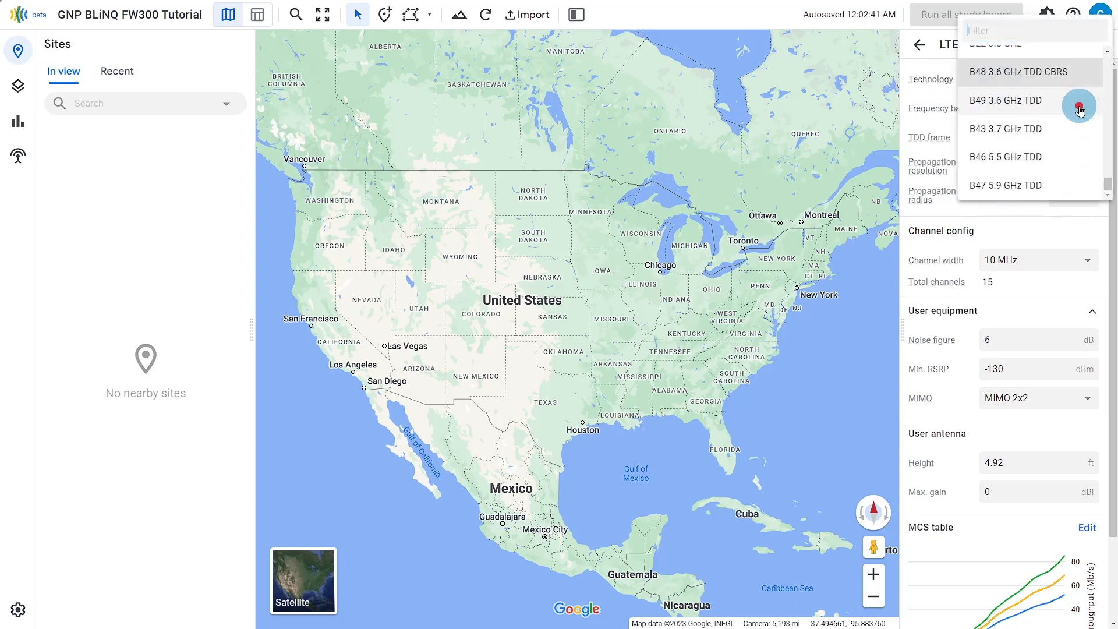
scroll(1079, 133, "up", 2)
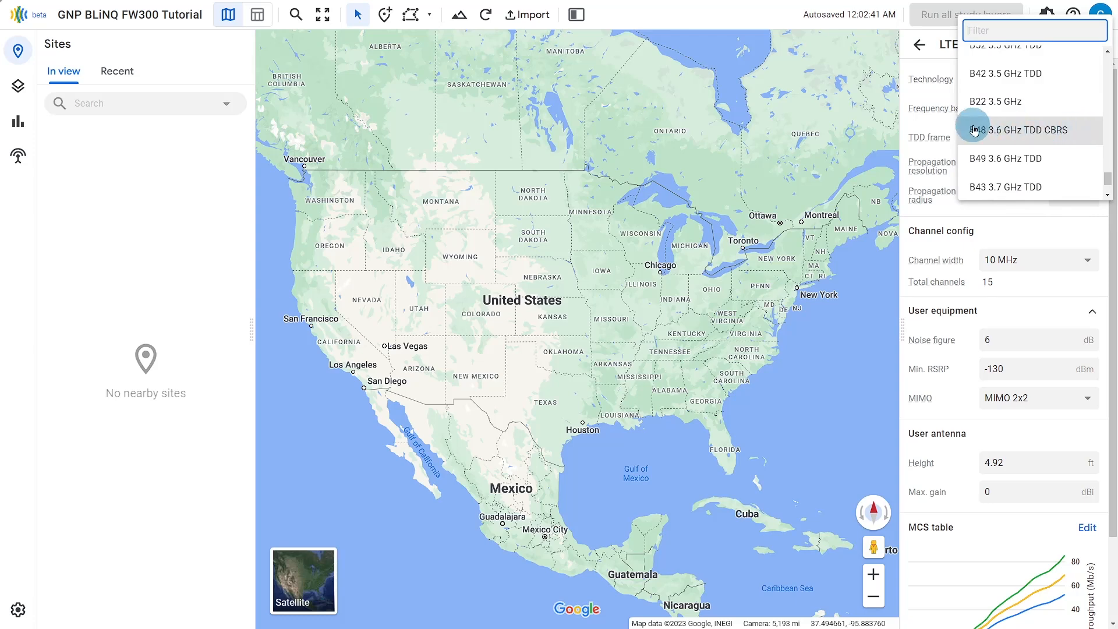
left_click(1059, 135)
Set the band's propagation resolution to 8 m and its propagation radius to about 3.11 mi
mouse_move(930, 146)
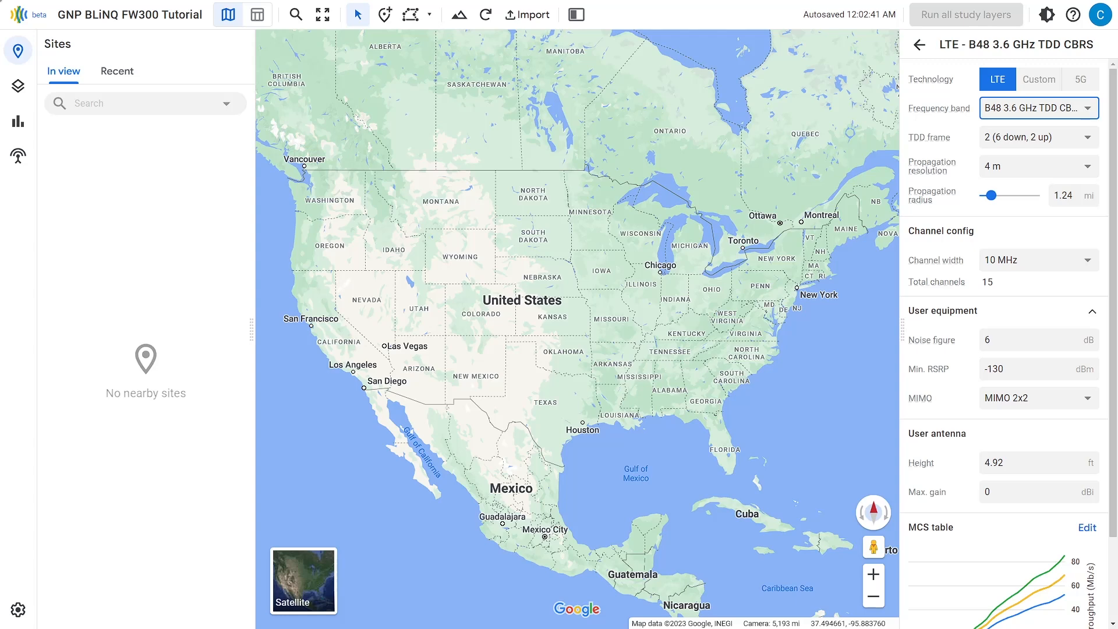
left_click(1072, 173)
left_click(1001, 185)
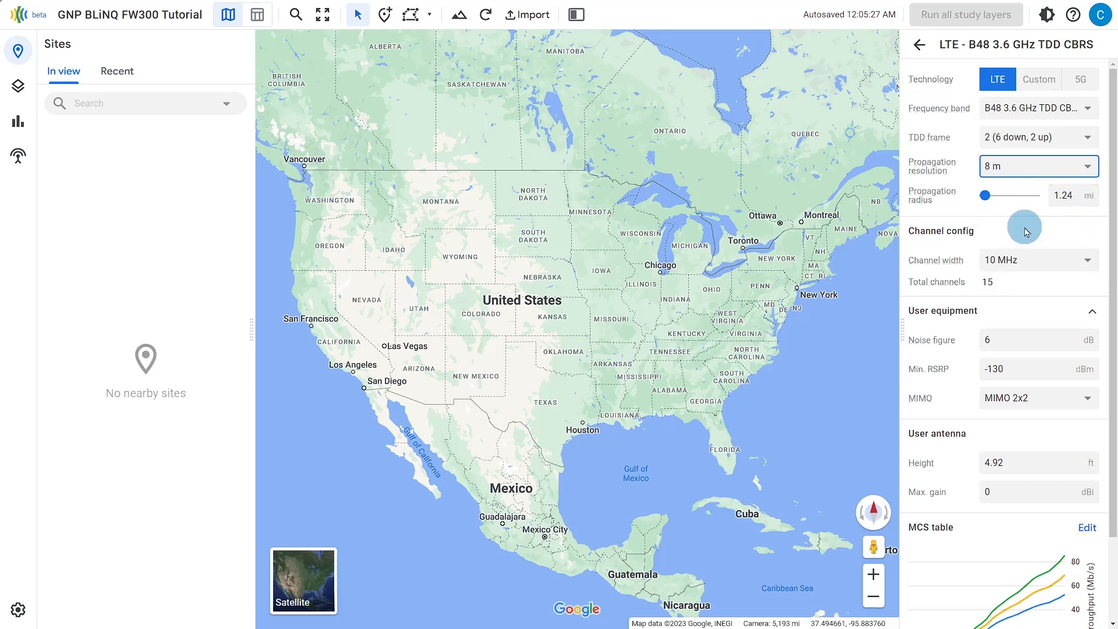
mouse_move(939, 205)
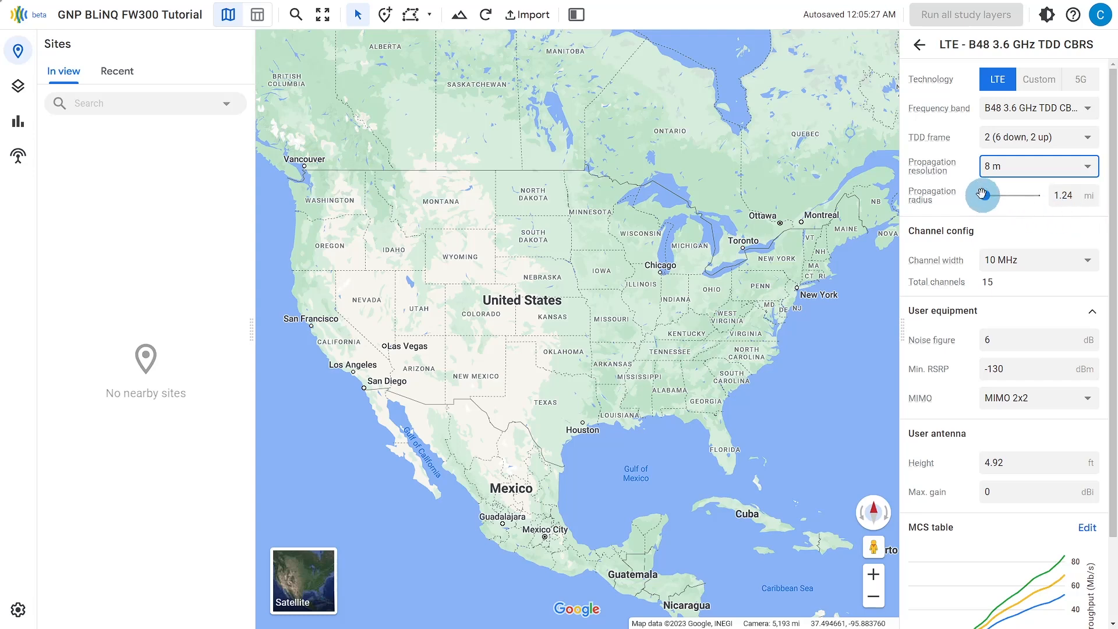
left_click_drag(987, 196, 996, 197)
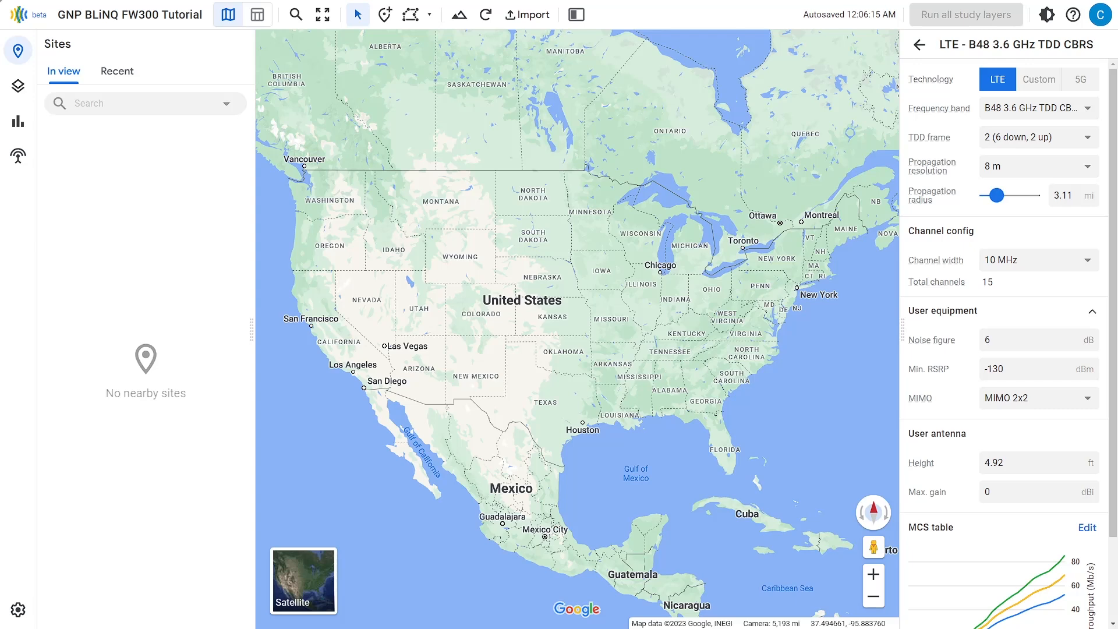
Set the band's channel width to 20 MHz and review the stored values and total channels in the channel configuration
left_click(1086, 262)
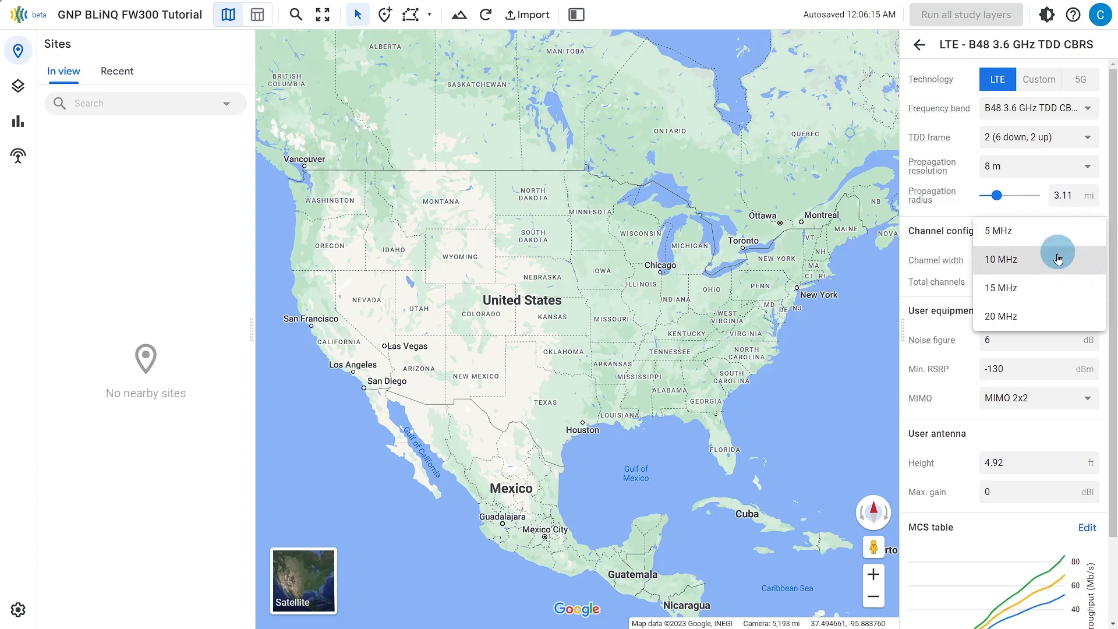
left_click(1035, 320)
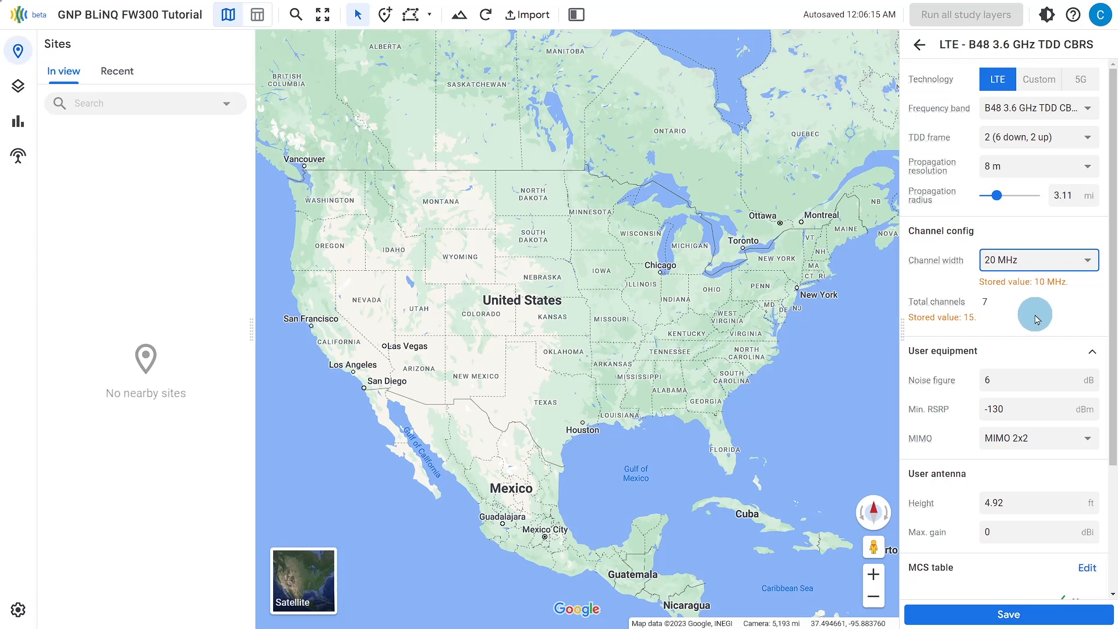
left_click_drag(983, 284, 1070, 283)
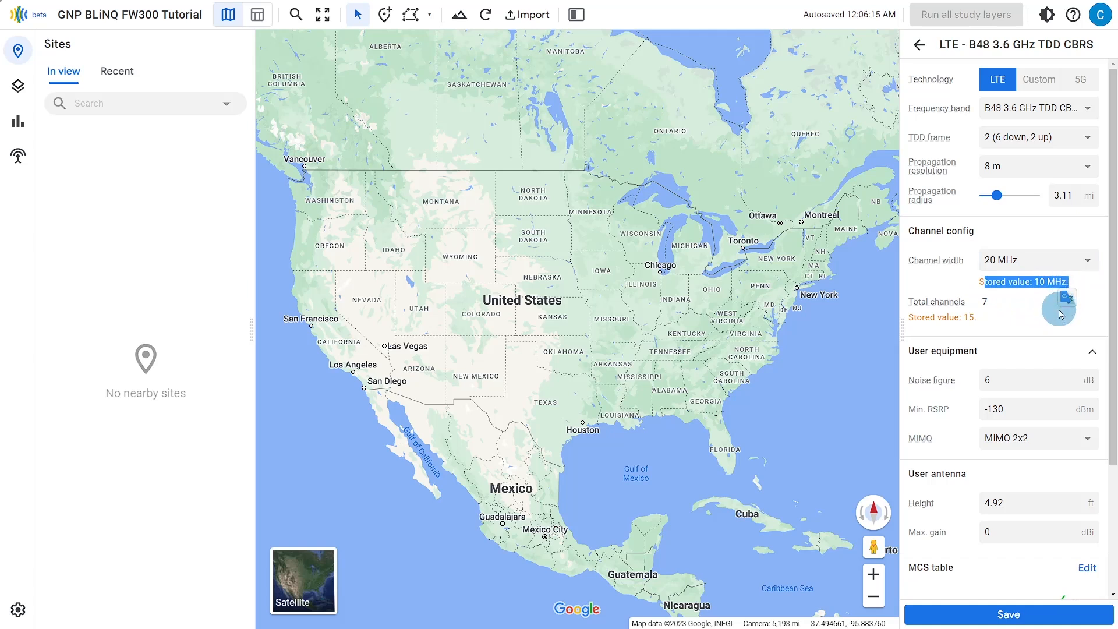
left_click_drag(982, 317, 905, 318)
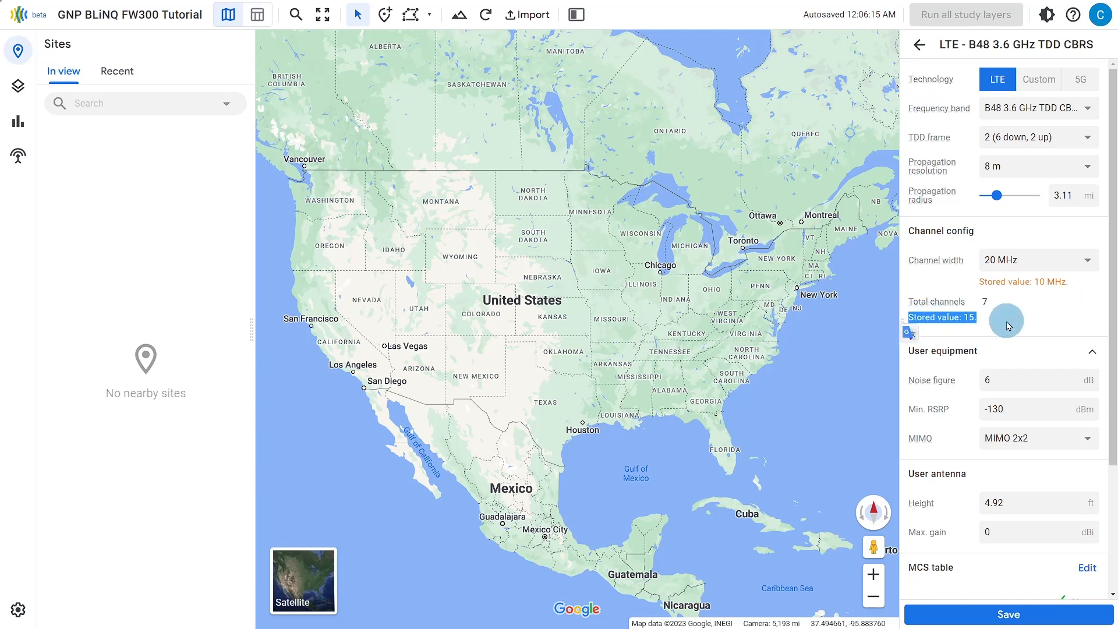
left_click(993, 303)
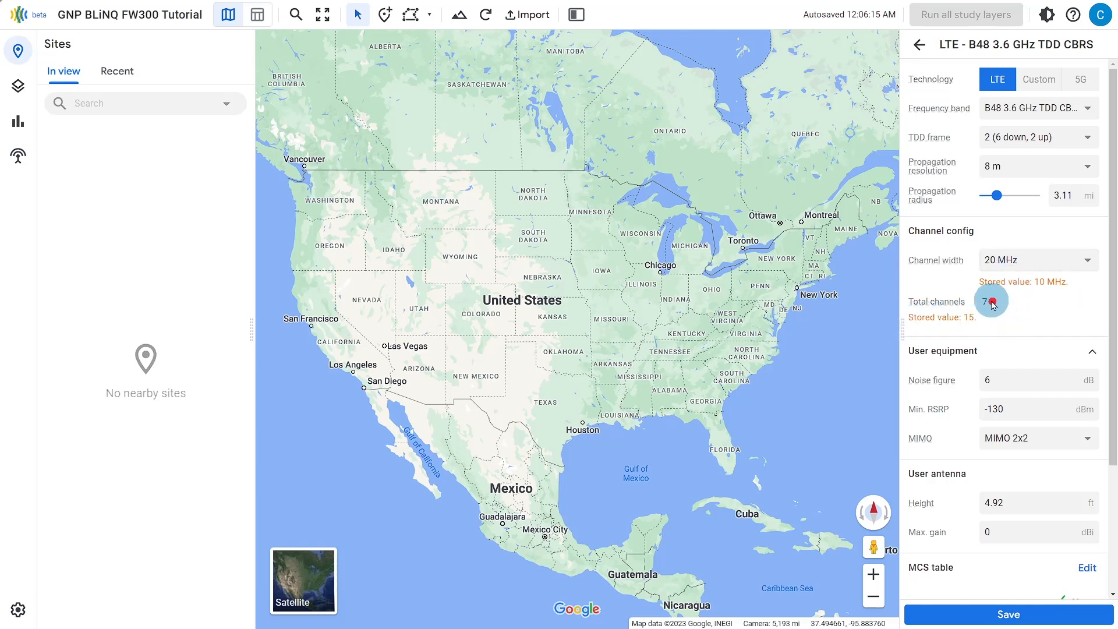
left_click_drag(906, 302, 1057, 302)
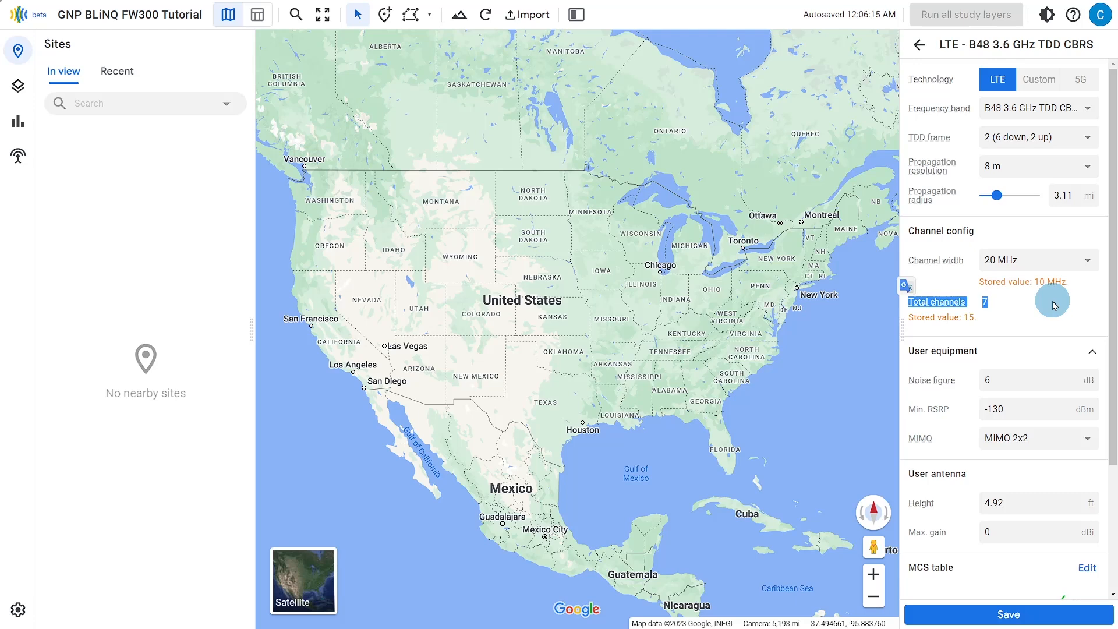
left_click(1043, 315)
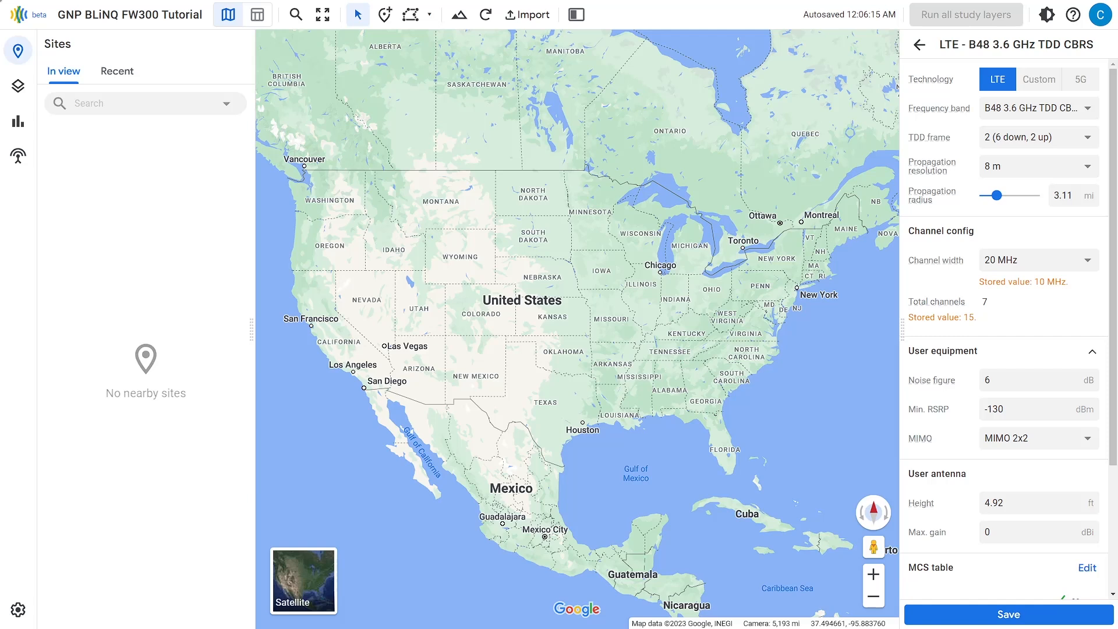
Set the user equipment's minimum RSRP to -120 dBm and choose MIMO 2x2
left_click(1007, 379)
left_click(1041, 408)
left_click_drag(1019, 408, 968, 416)
type("-120")
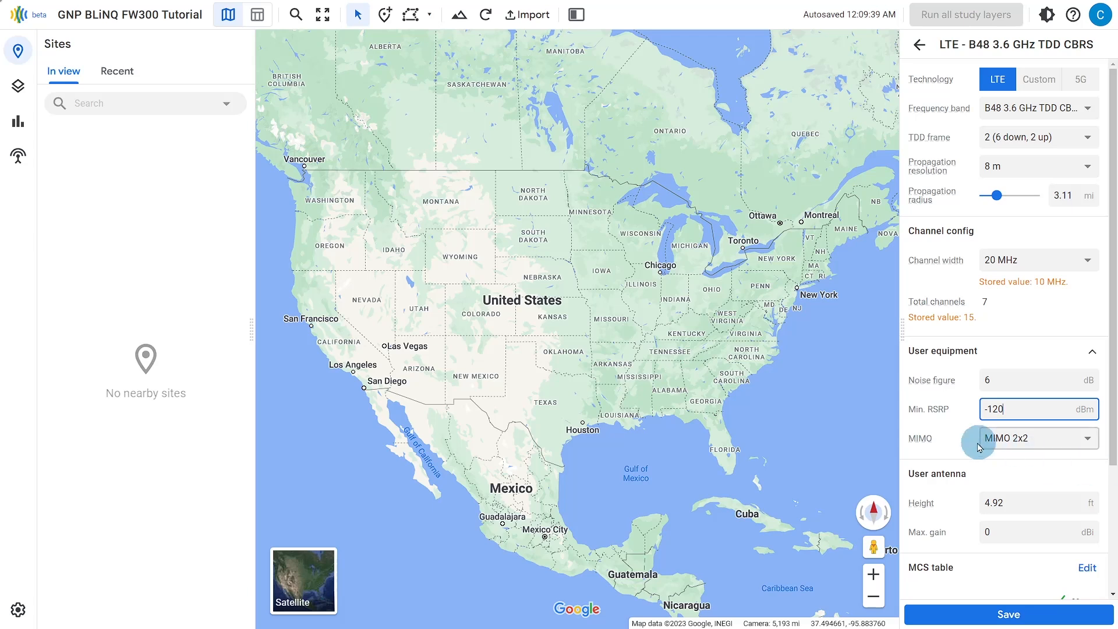
left_click(1084, 447)
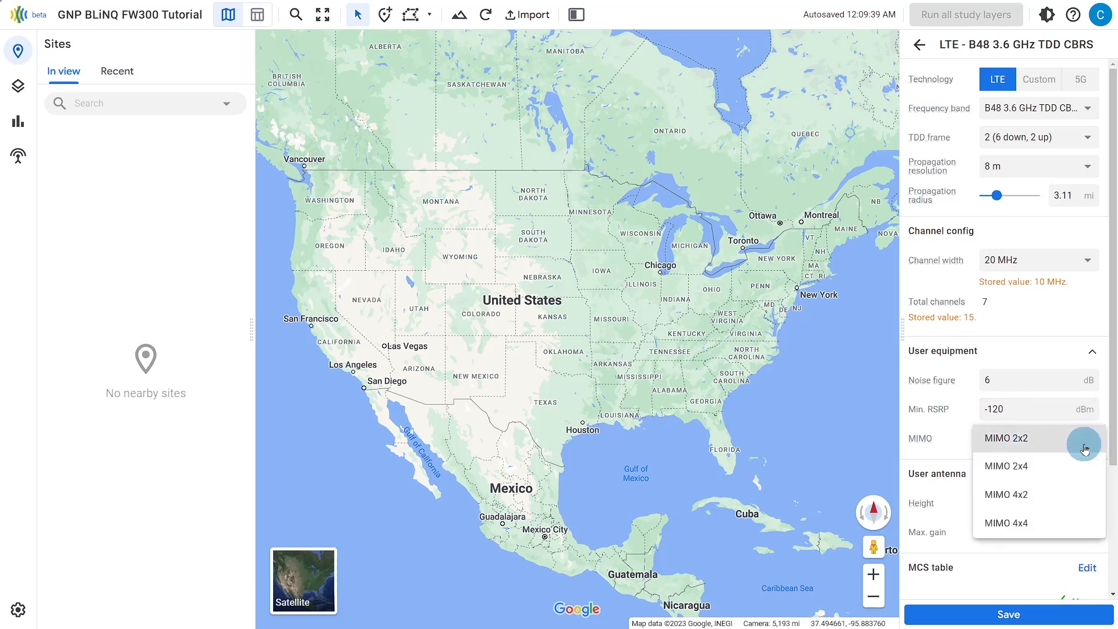
left_click(1052, 441)
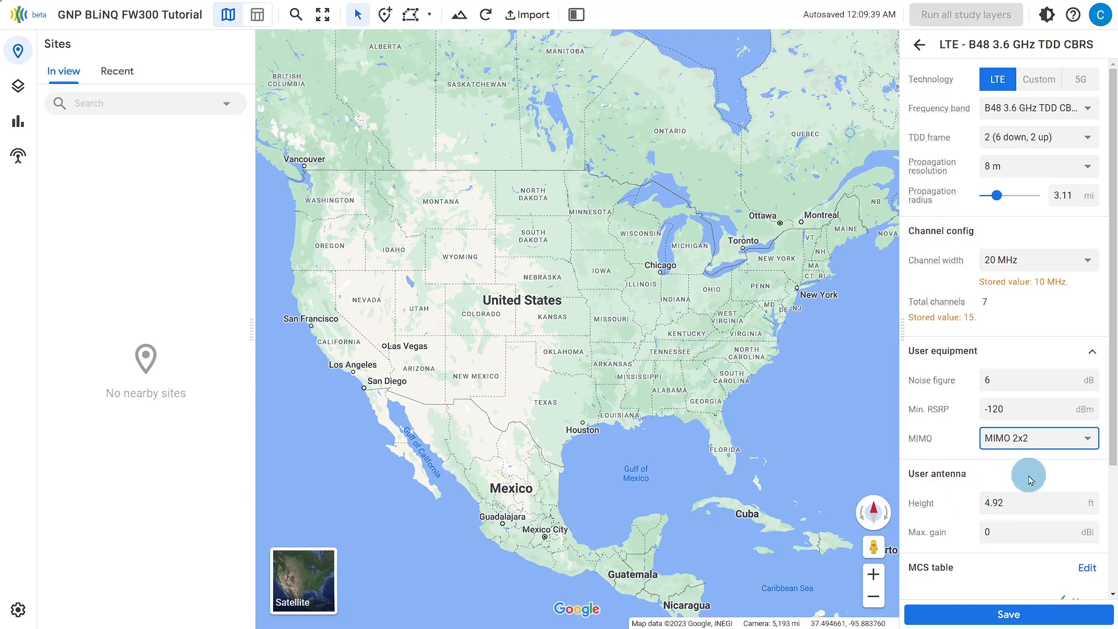
Set the user antenna height to 5 ft
scroll(1027, 475, "down", 2)
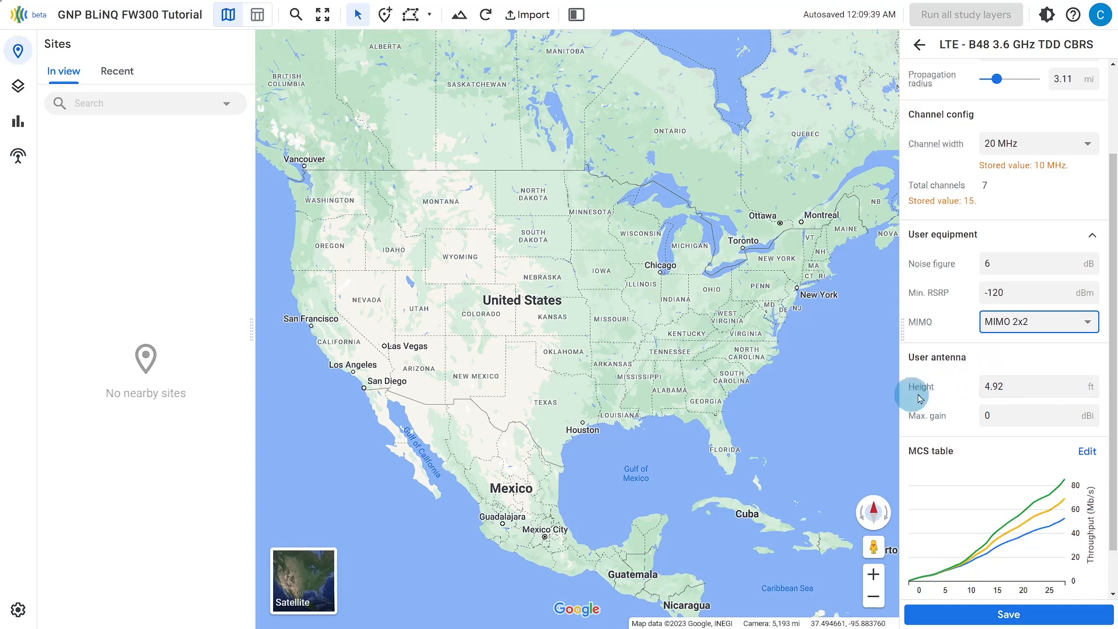
left_click(1031, 383)
type("5")
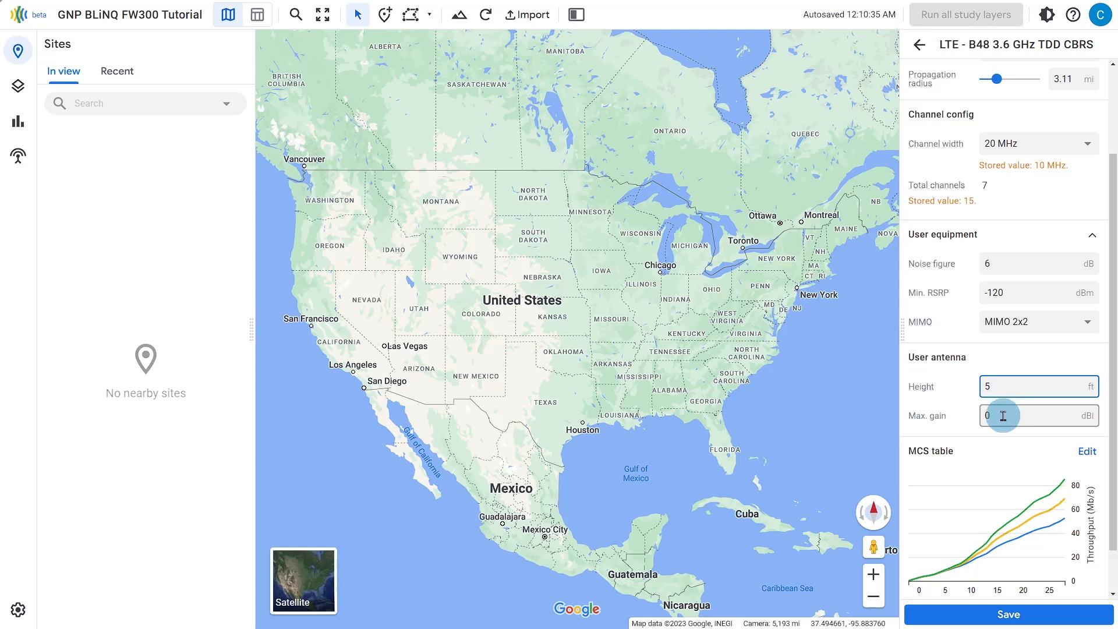
Save the LTE B48 band settings, accept the channel reduction, and close the project settings
scroll(926, 410, "down", 1)
scroll(928, 411, "down", 1)
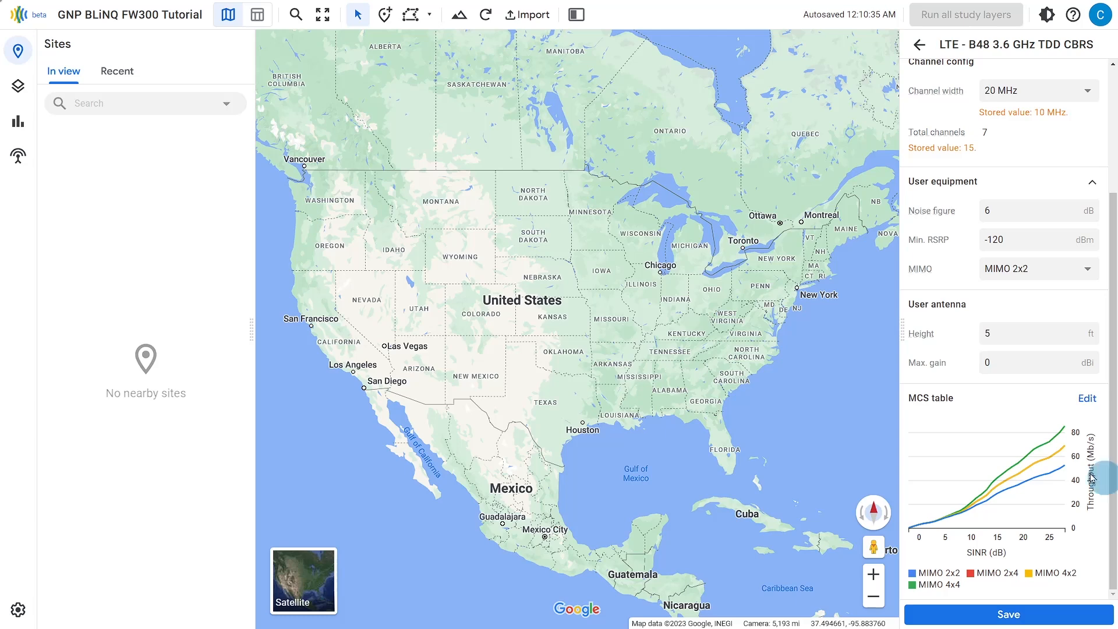
mouse_move(1045, 431)
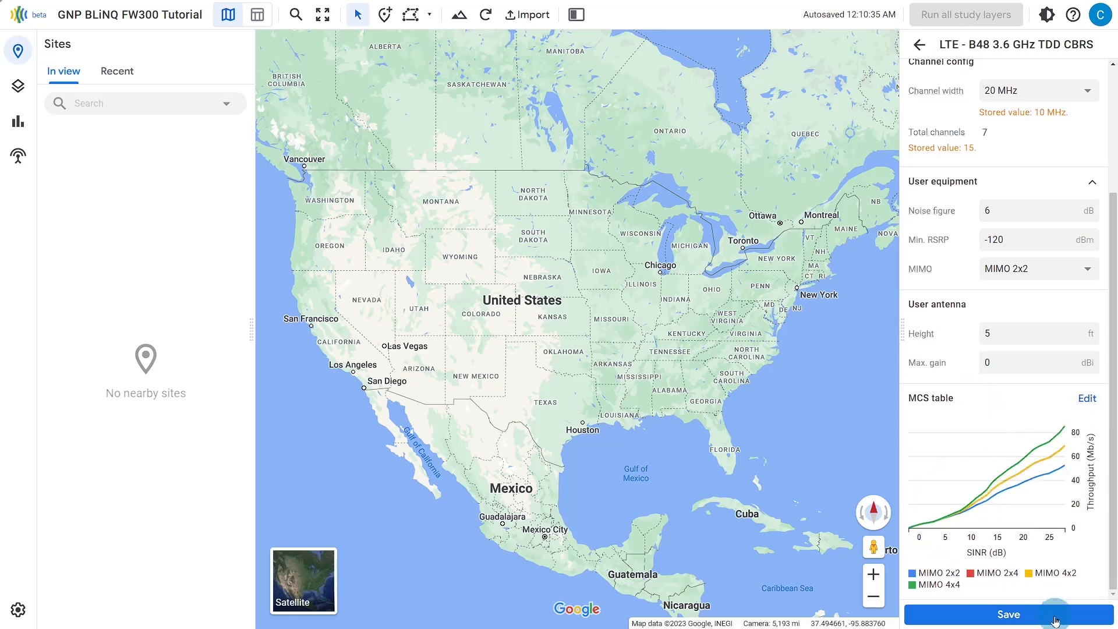
left_click(1023, 620)
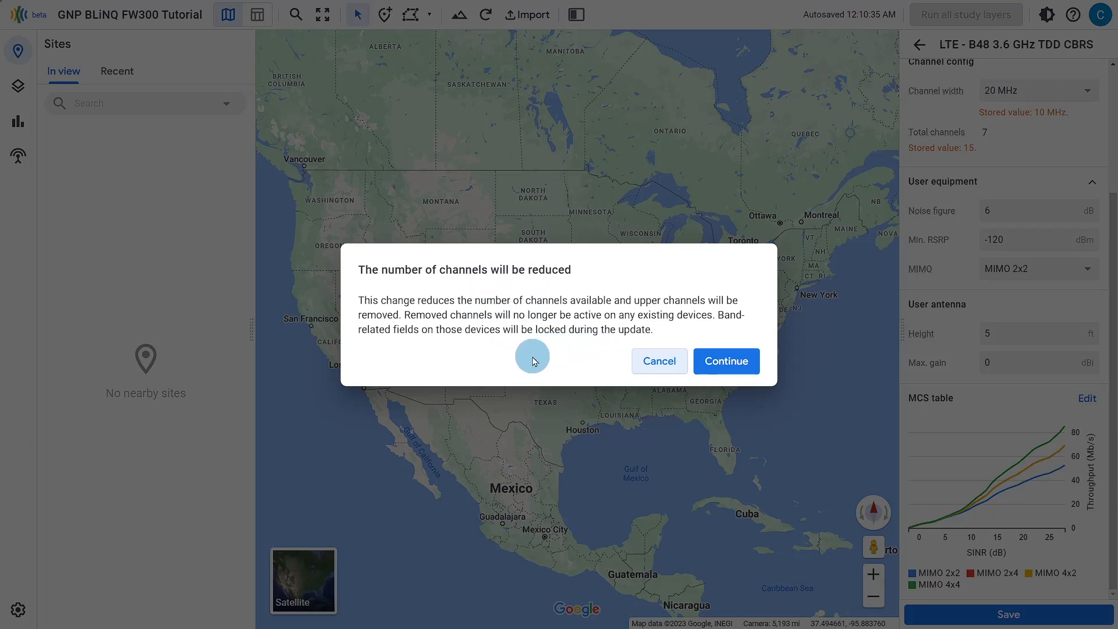
left_click(727, 365)
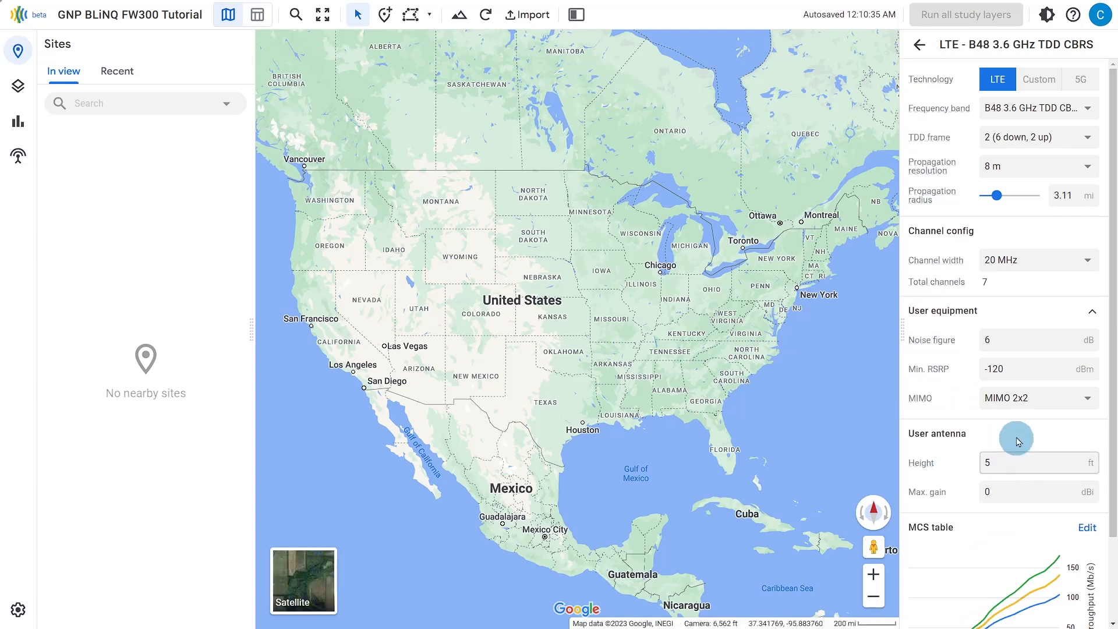
scroll(1022, 424, "down", 2)
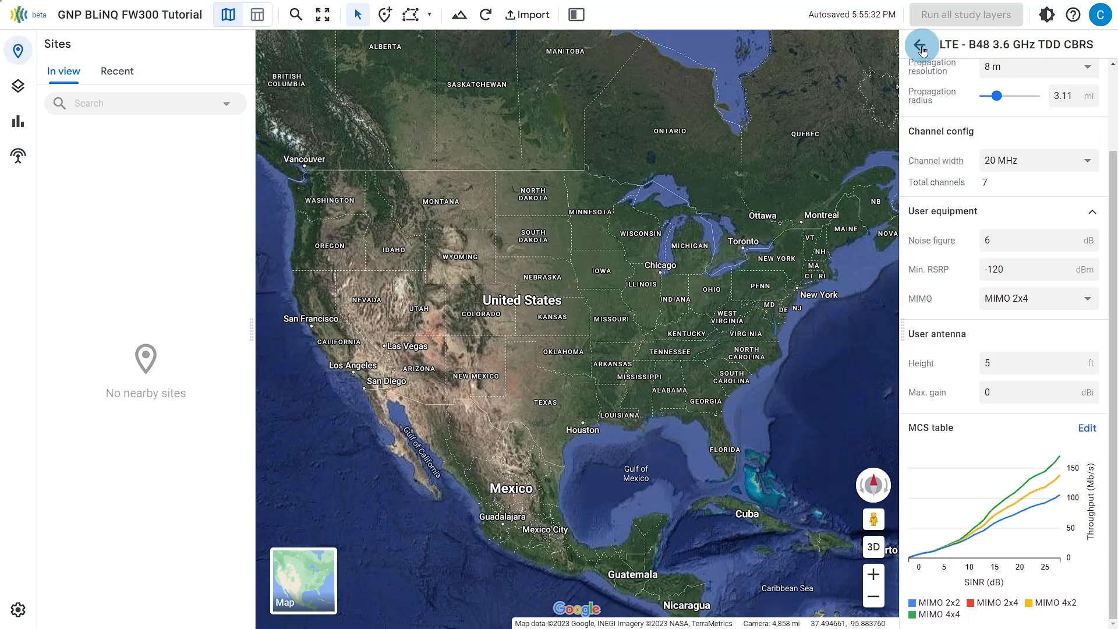
left_click(921, 45)
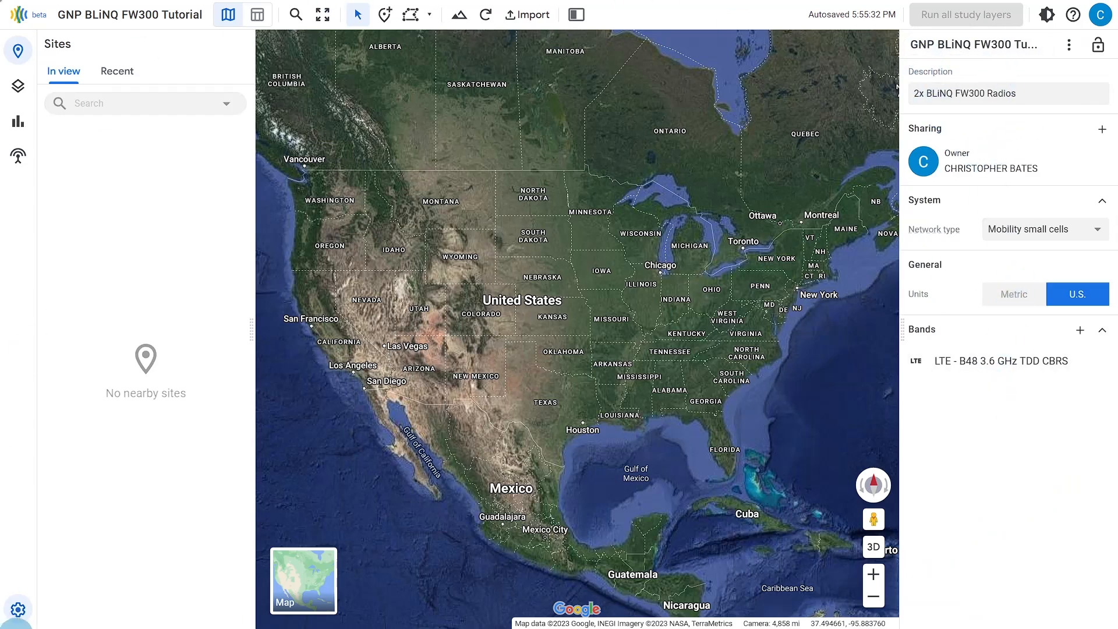
left_click(19, 609)
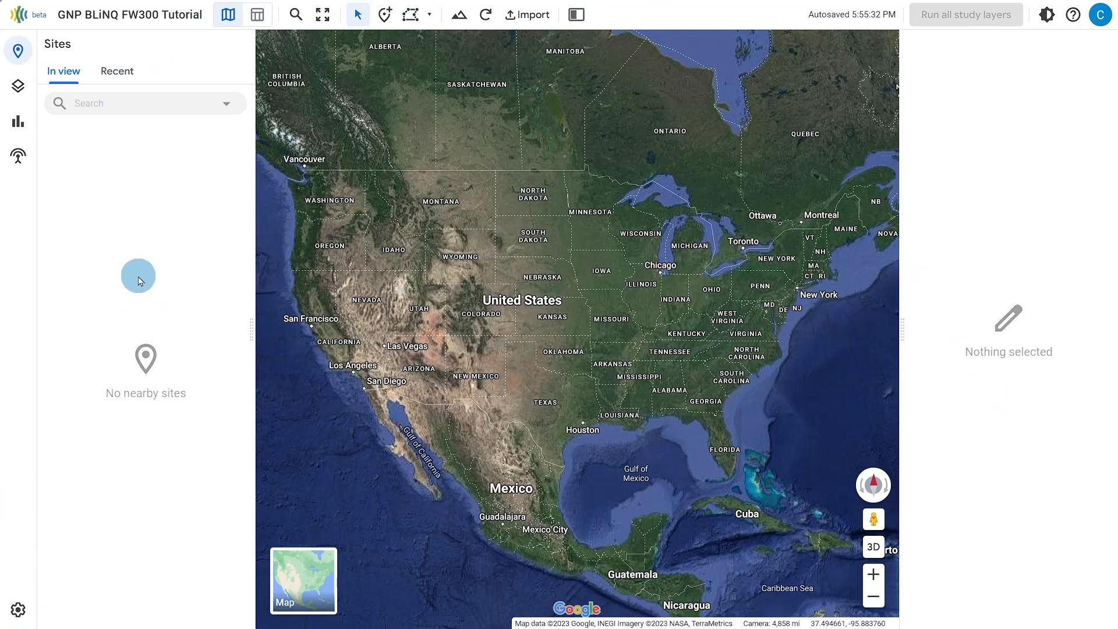
Search the map for the coordinates 33.061121,-96.893892
left_click(297, 19)
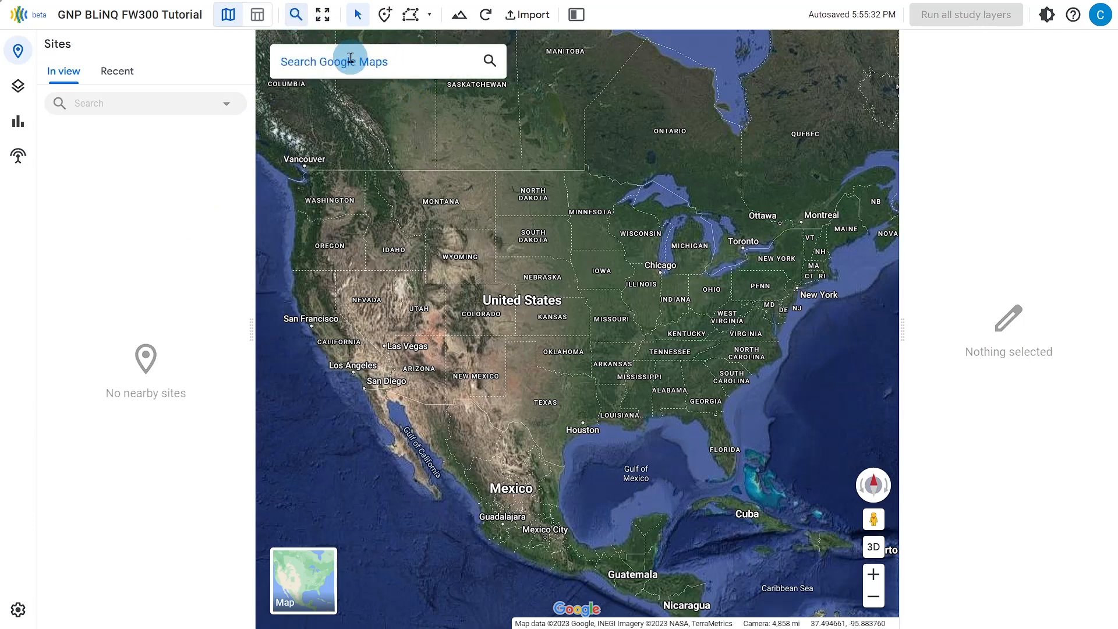
left_click(296, 16)
left_click(296, 16)
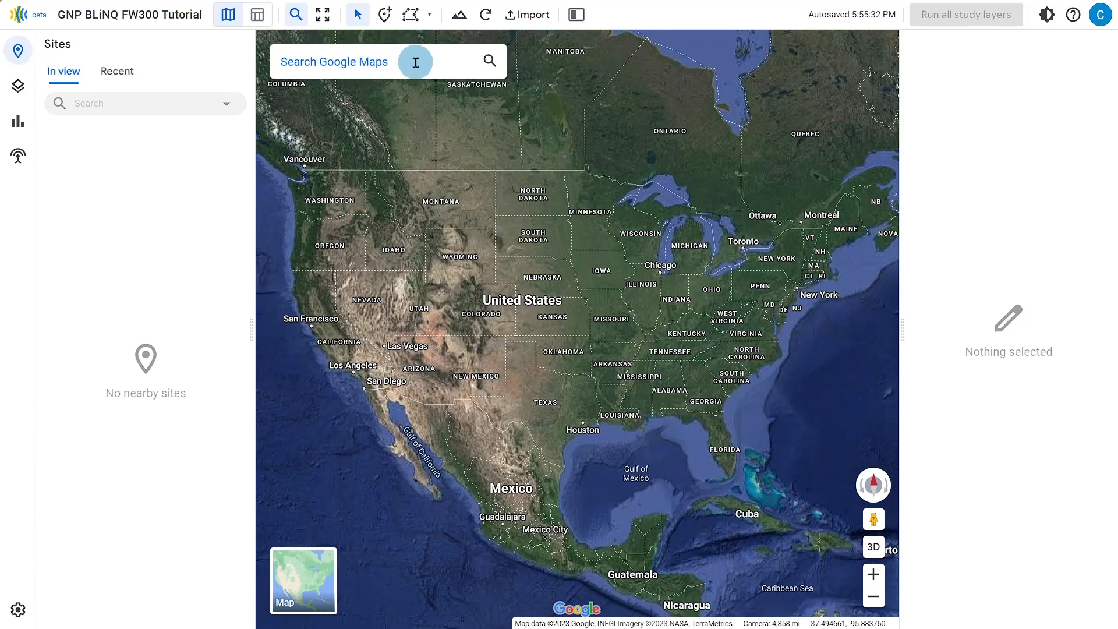
left_click(338, 64)
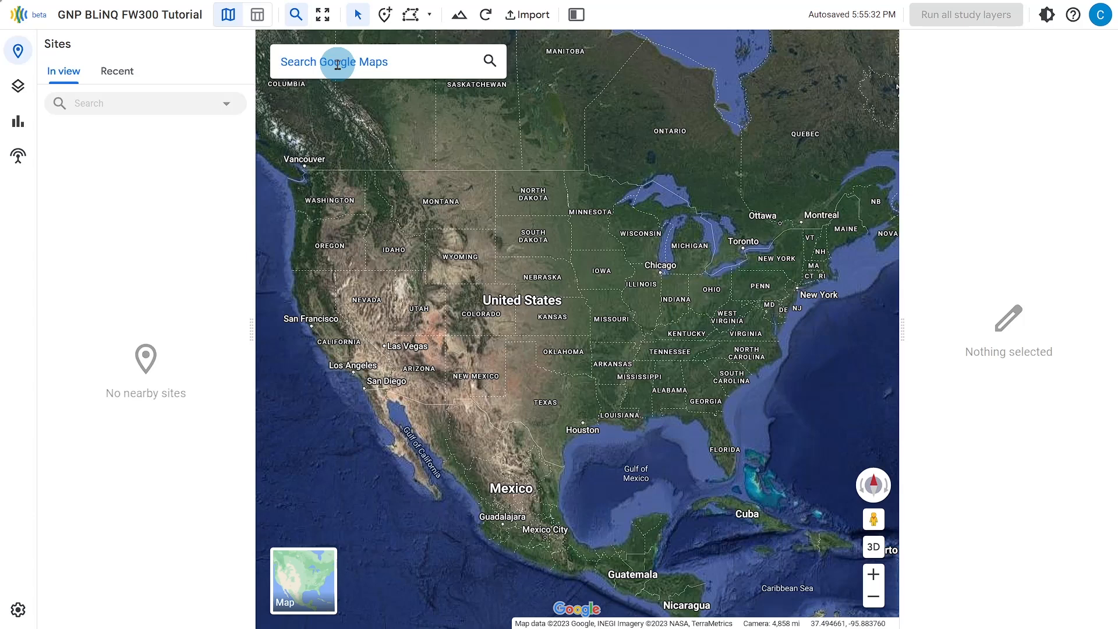
type("33.")
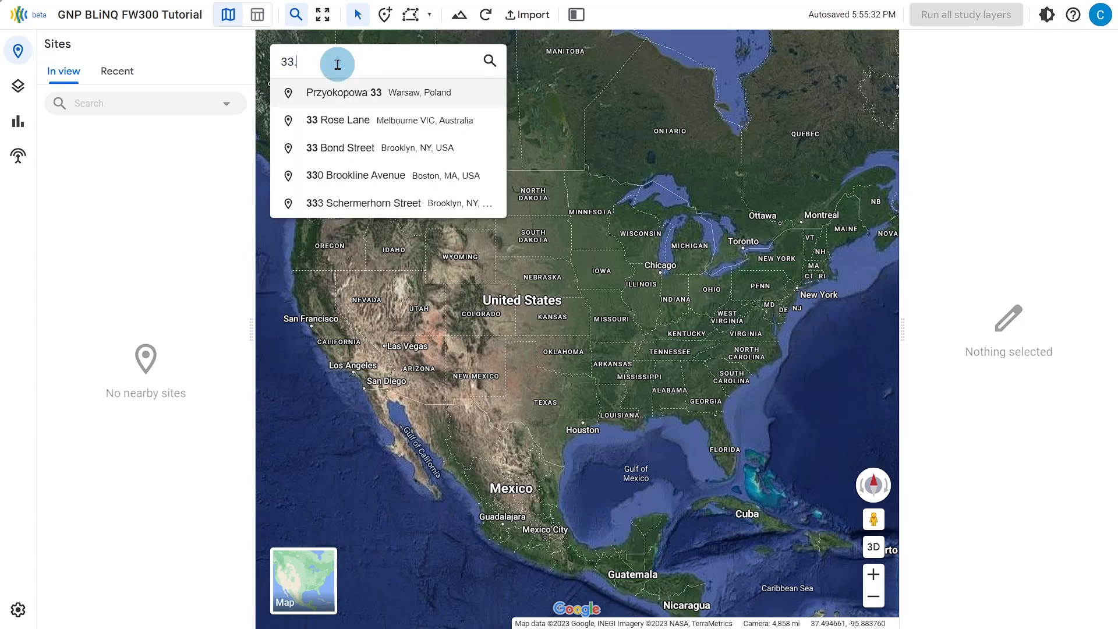
type("061121")
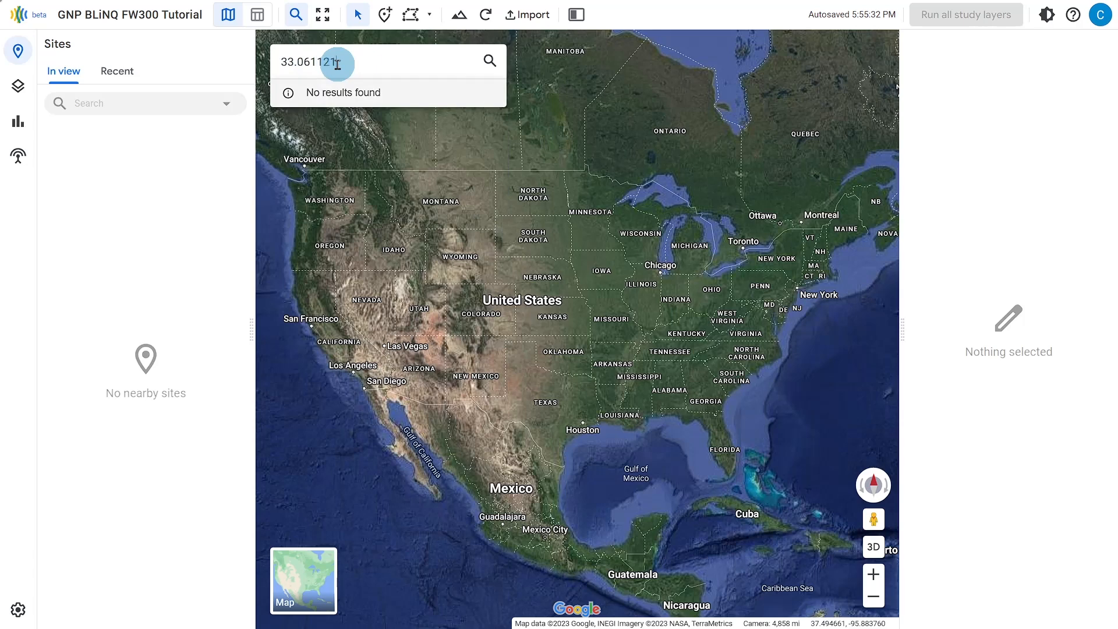
type(",-96.893892")
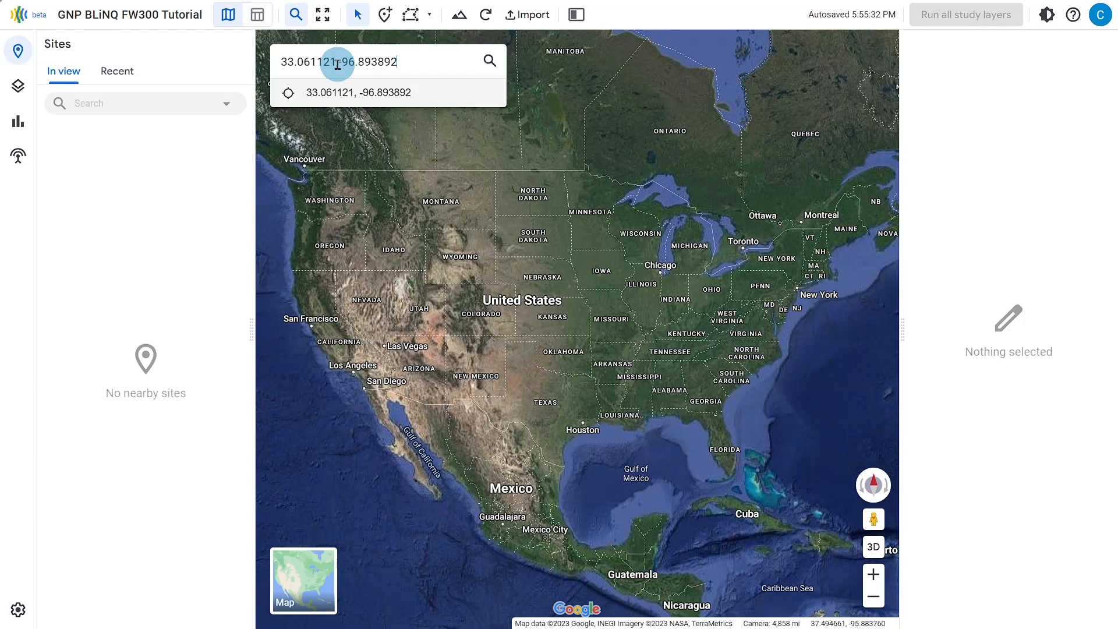
key("Return")
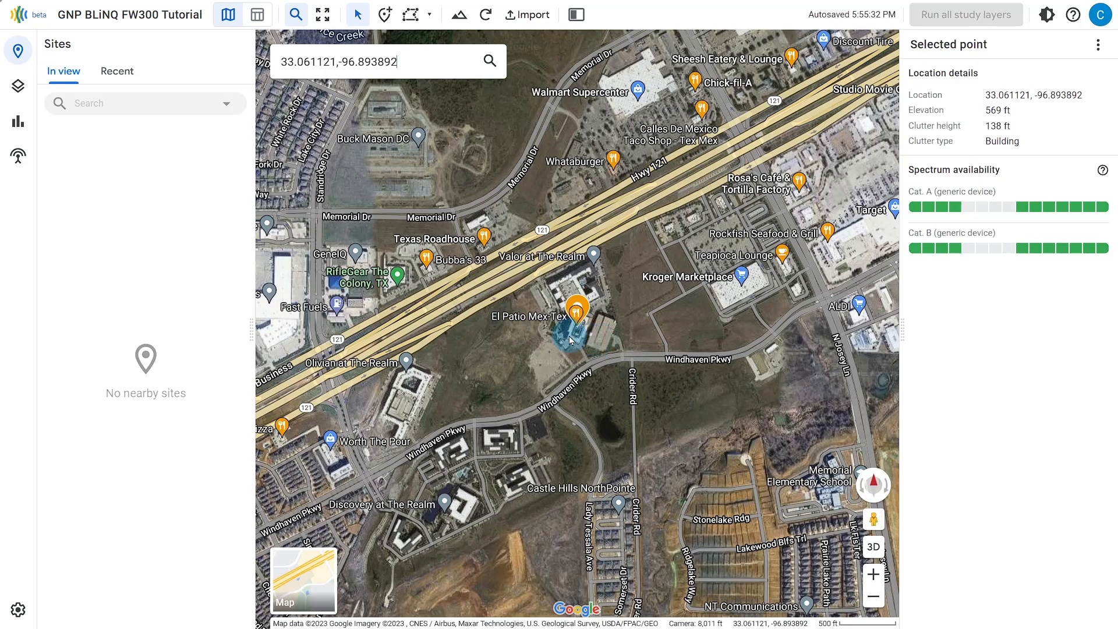
Examine the coordinates, elevation, clutter height and clutter type of the selected point on the building
scroll(571, 336, "up", 3)
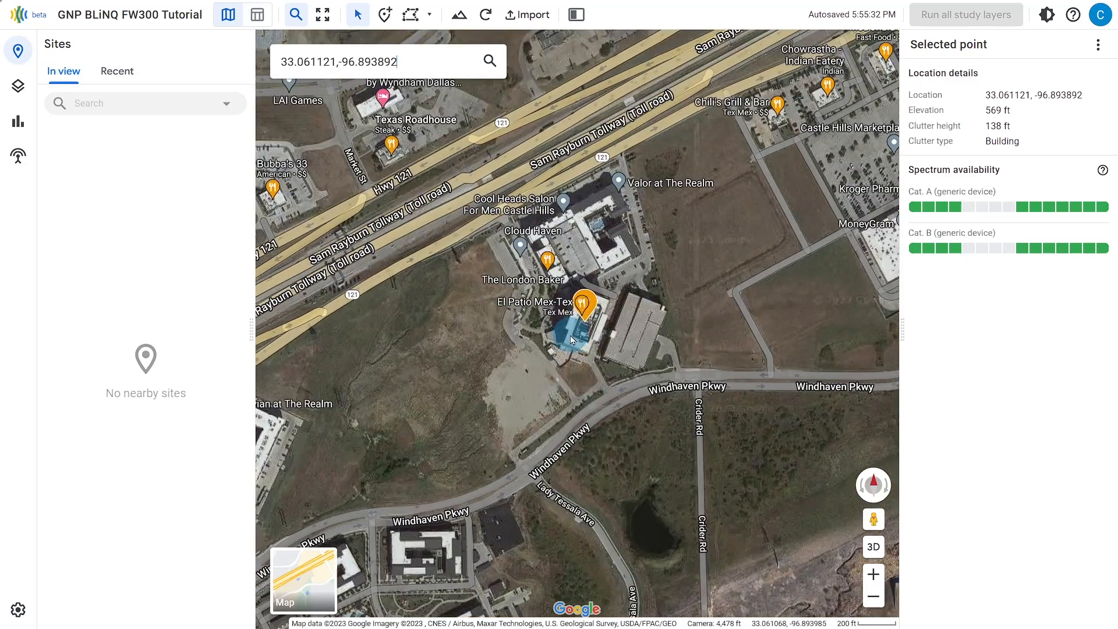
scroll(571, 335, "up", 2)
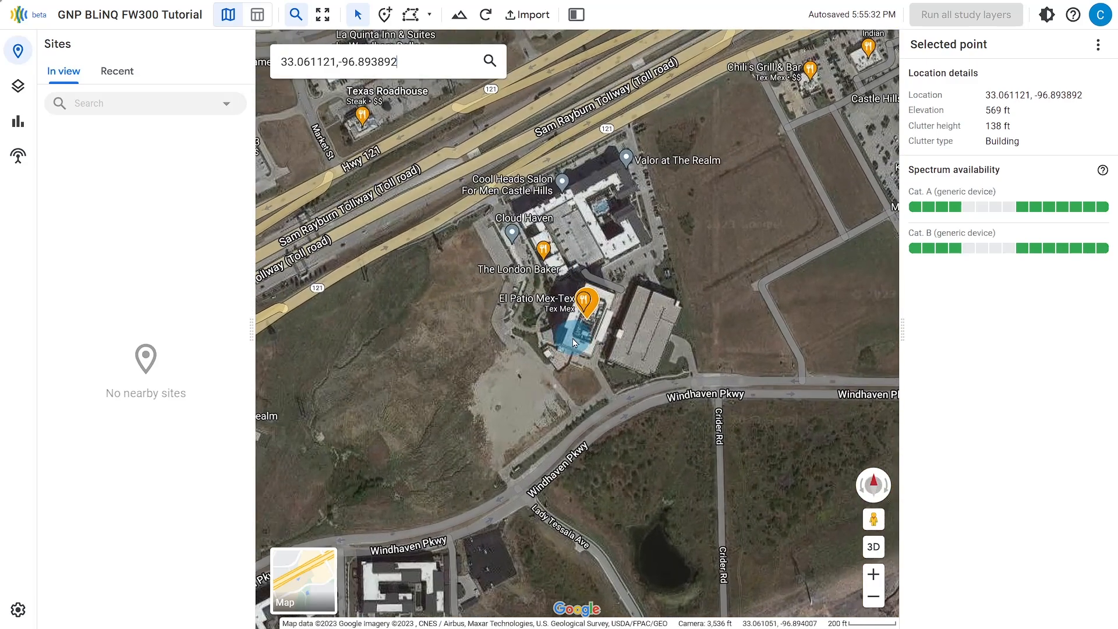
left_click(873, 575)
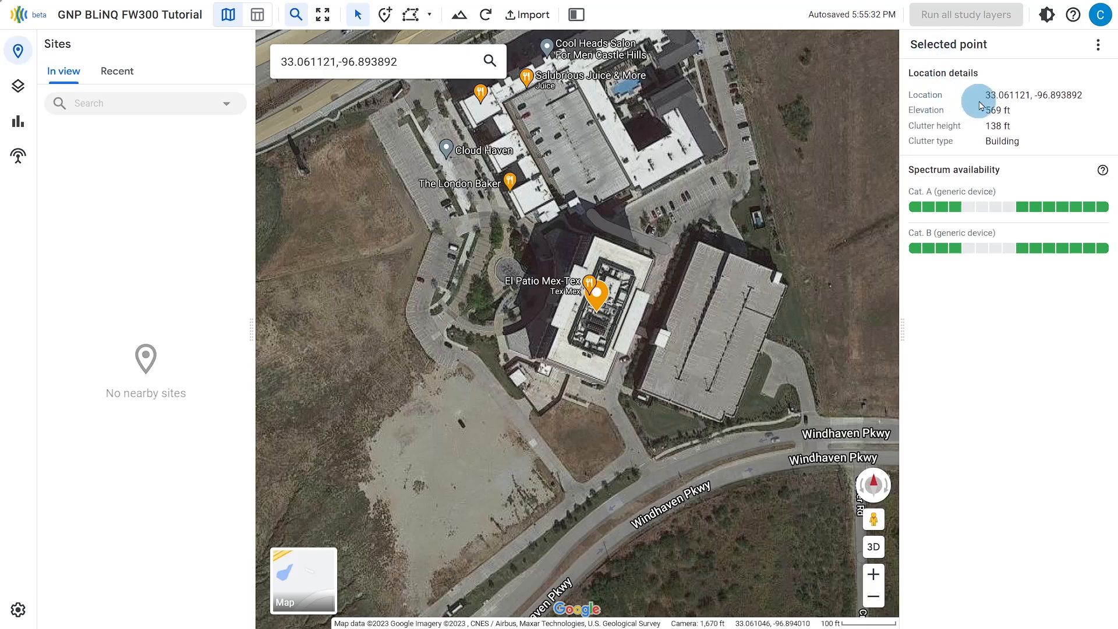
left_click_drag(985, 95, 1084, 98)
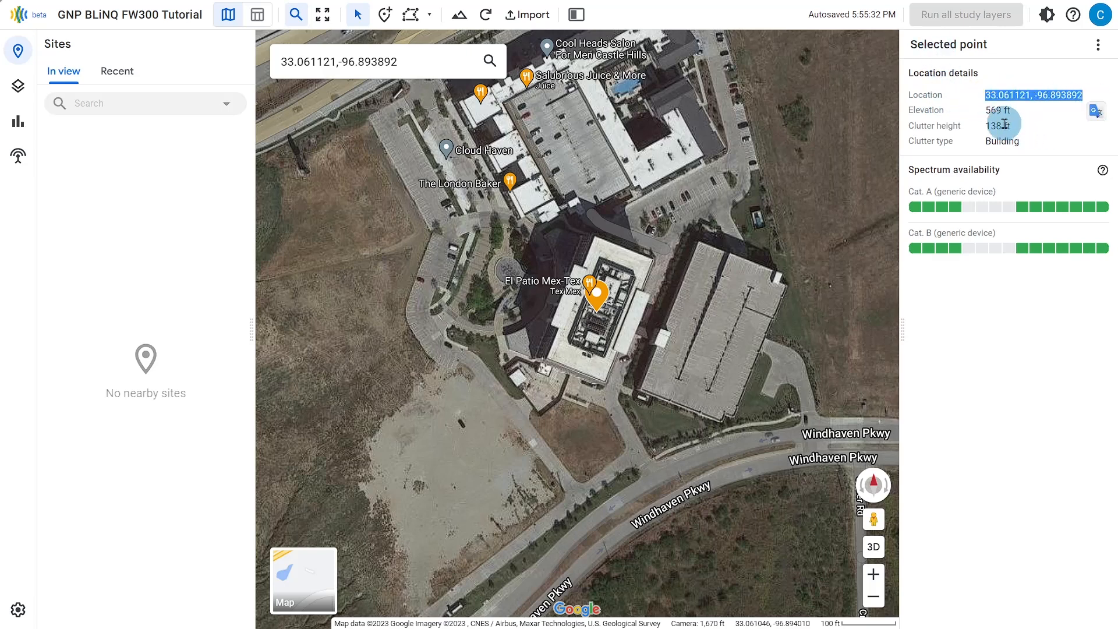
left_click_drag(982, 110, 1012, 110)
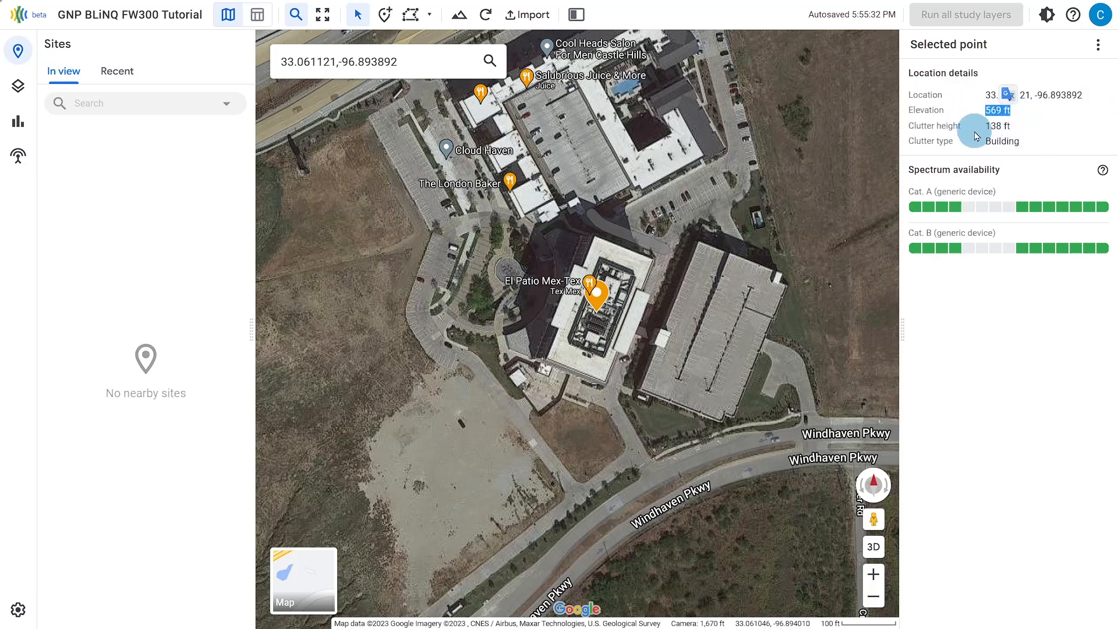
left_click_drag(984, 127, 1012, 125)
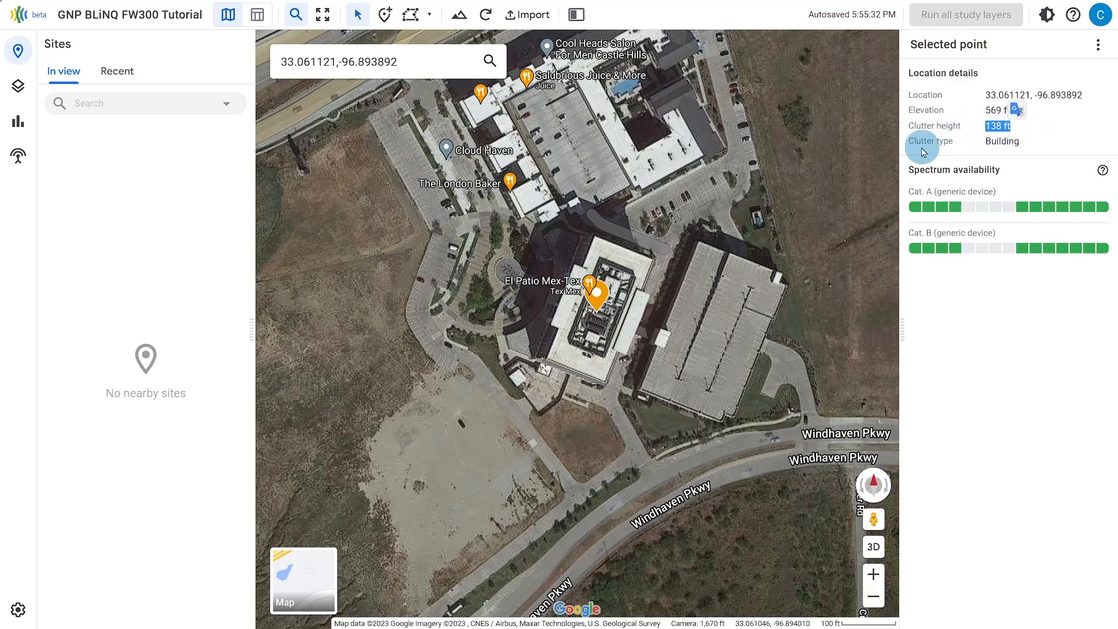
left_click_drag(933, 143, 972, 145)
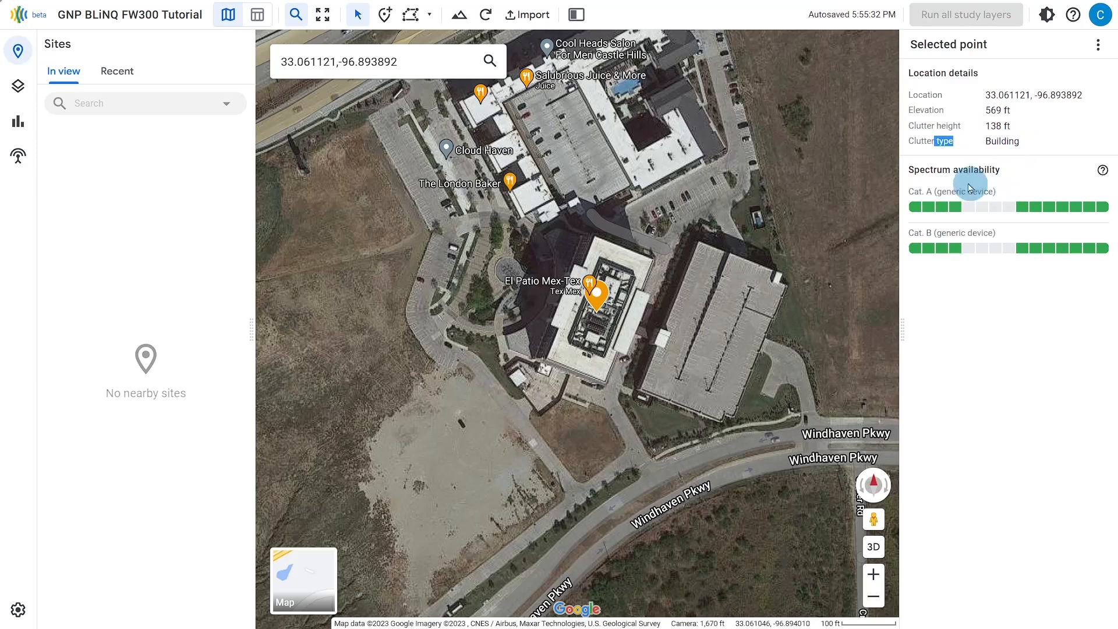
Move the analysis point across the roof to the building's north edge and compare its spectrum availability and clutter details
left_click(601, 328)
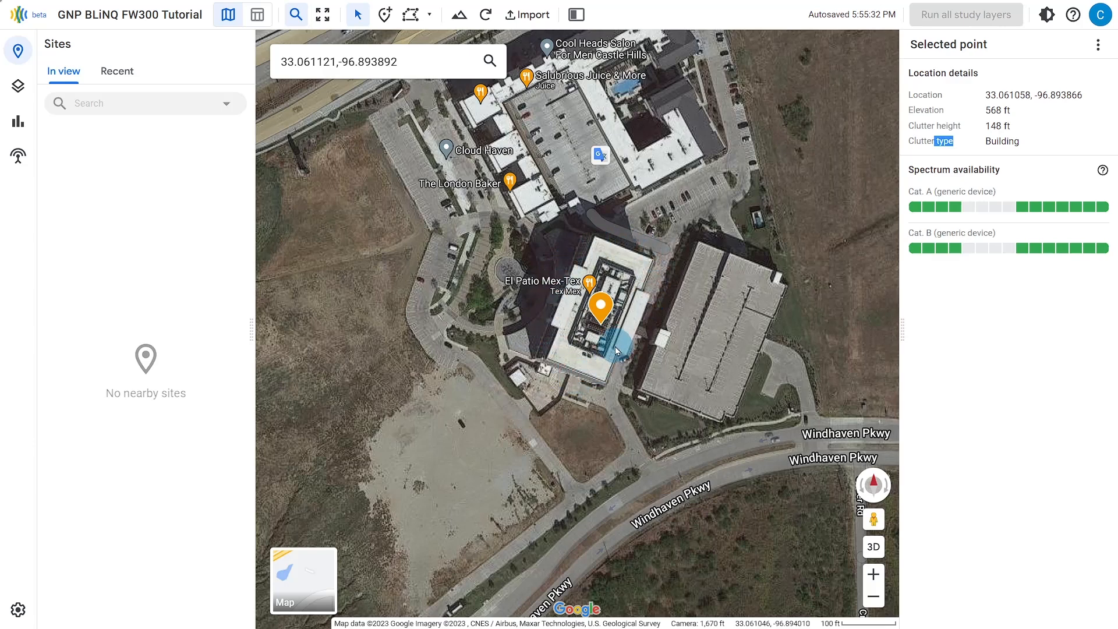
mouse_move(947, 201)
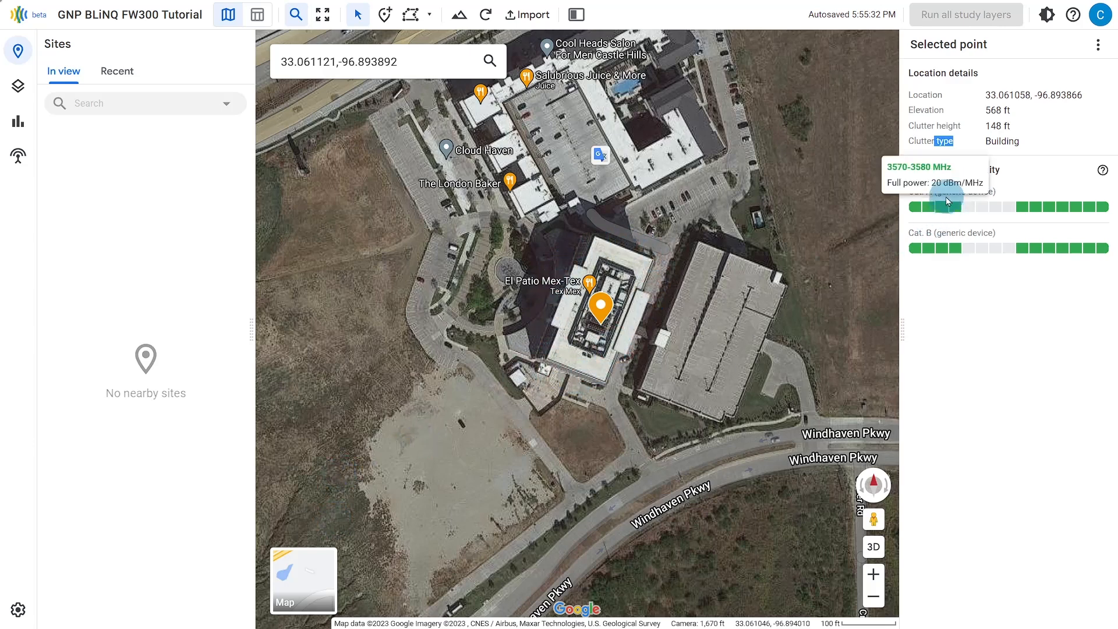
left_click_drag(606, 341, 603, 265)
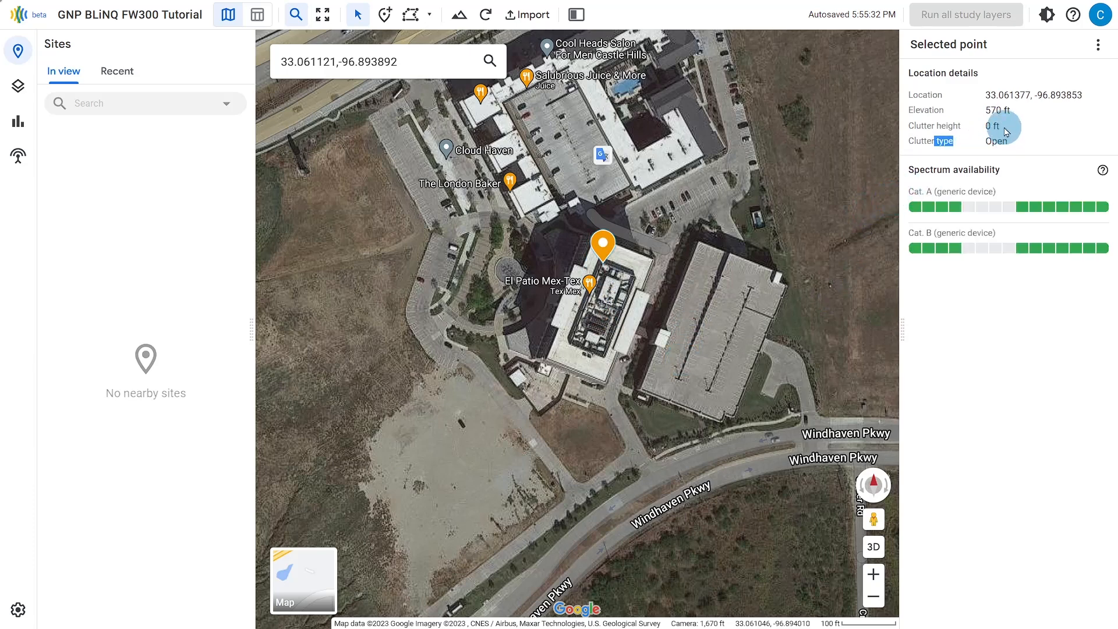
left_click_drag(1005, 127, 984, 151)
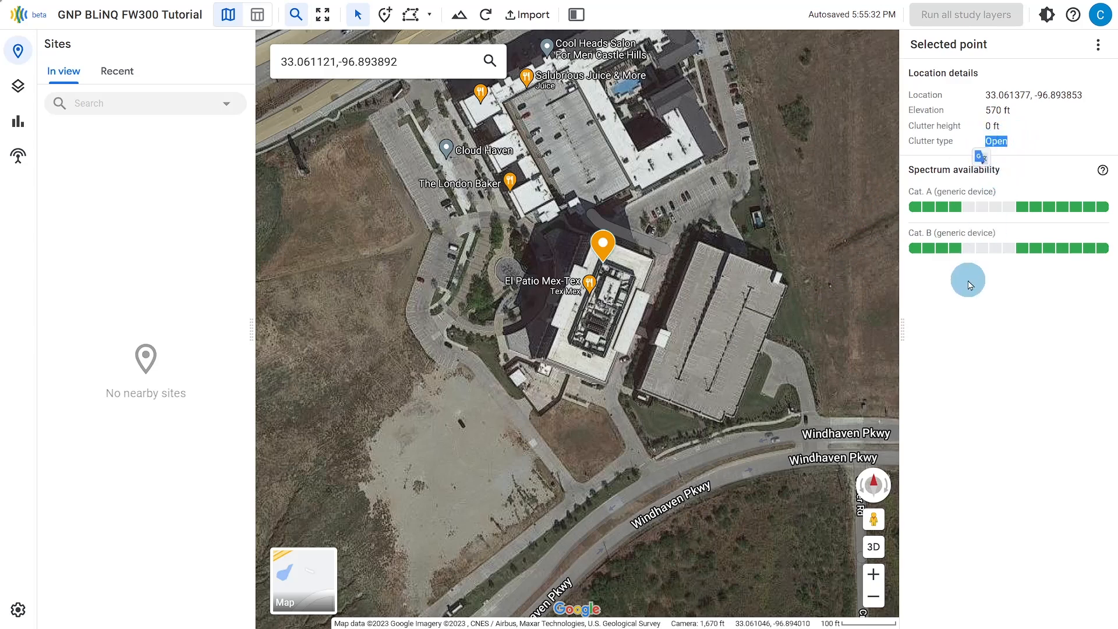
Switch the base map from satellite to road map and reposition the analysis point inside the building outline at 33.061137, -96.893907
left_click(300, 583)
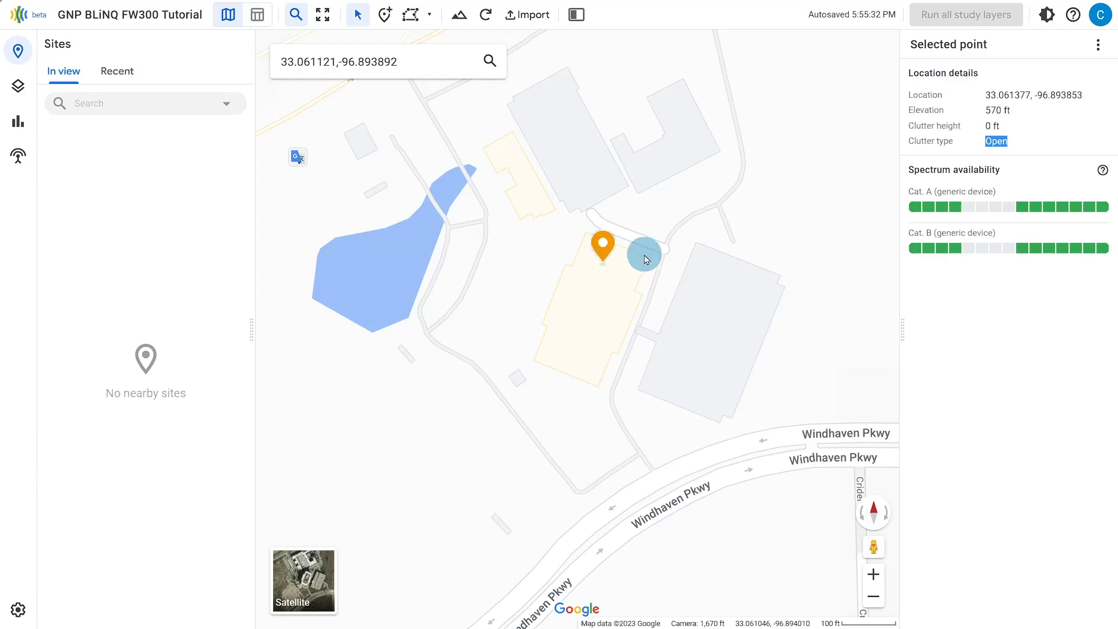
left_click_drag(600, 254, 591, 312)
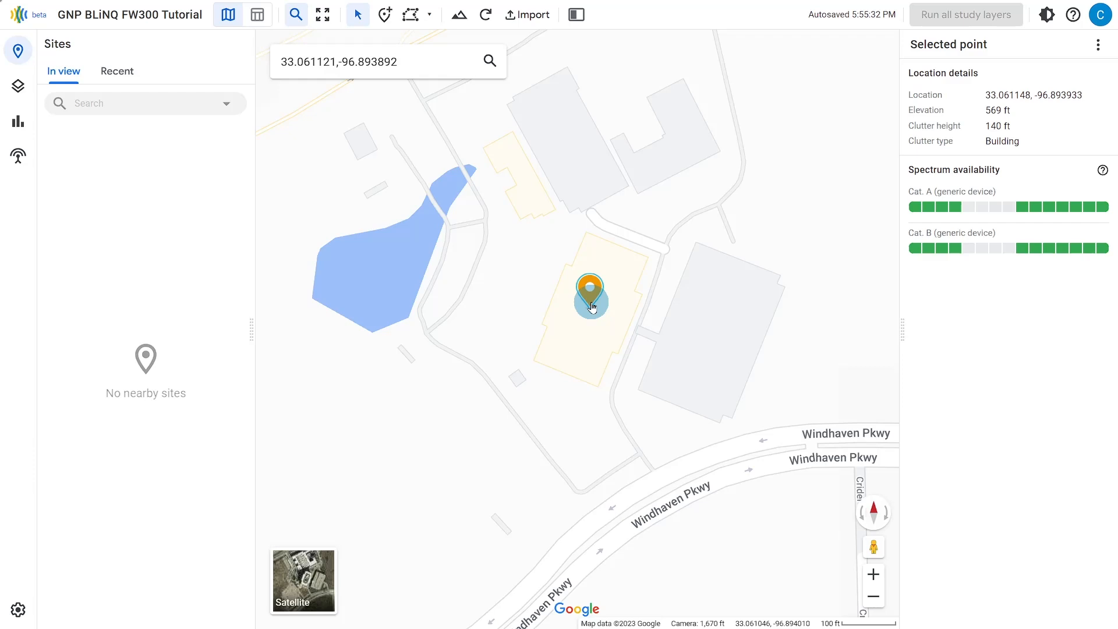
left_click_drag(592, 308, 591, 252)
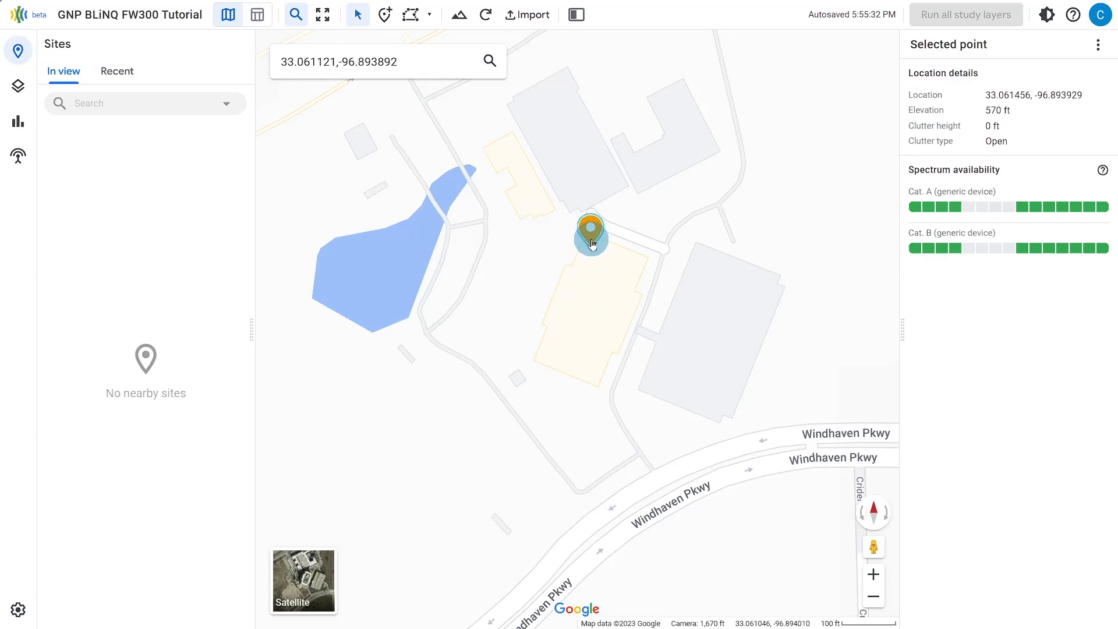
left_click_drag(592, 242, 592, 383)
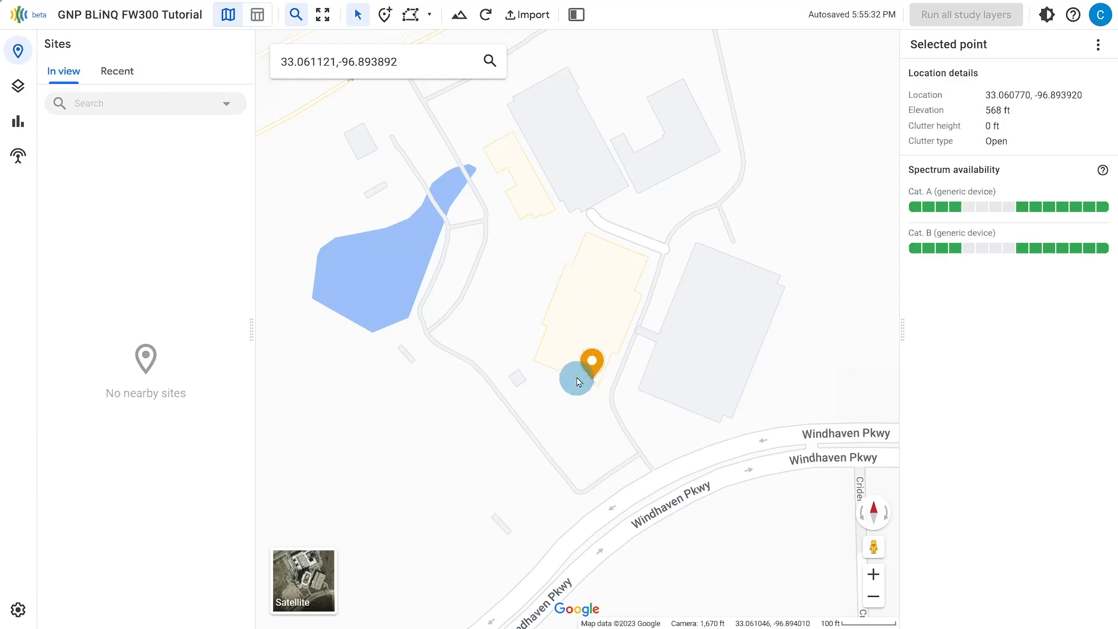
left_click_drag(594, 372, 594, 315)
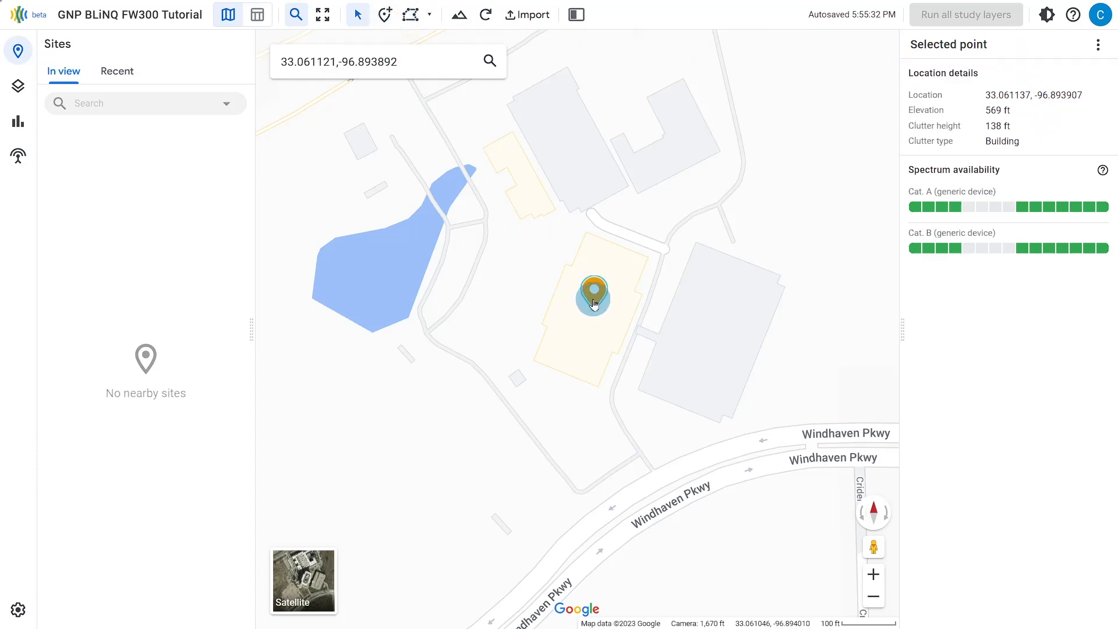
Add a site at the analysis point on the building, at 33.061137, -96.893907
left_click(385, 17)
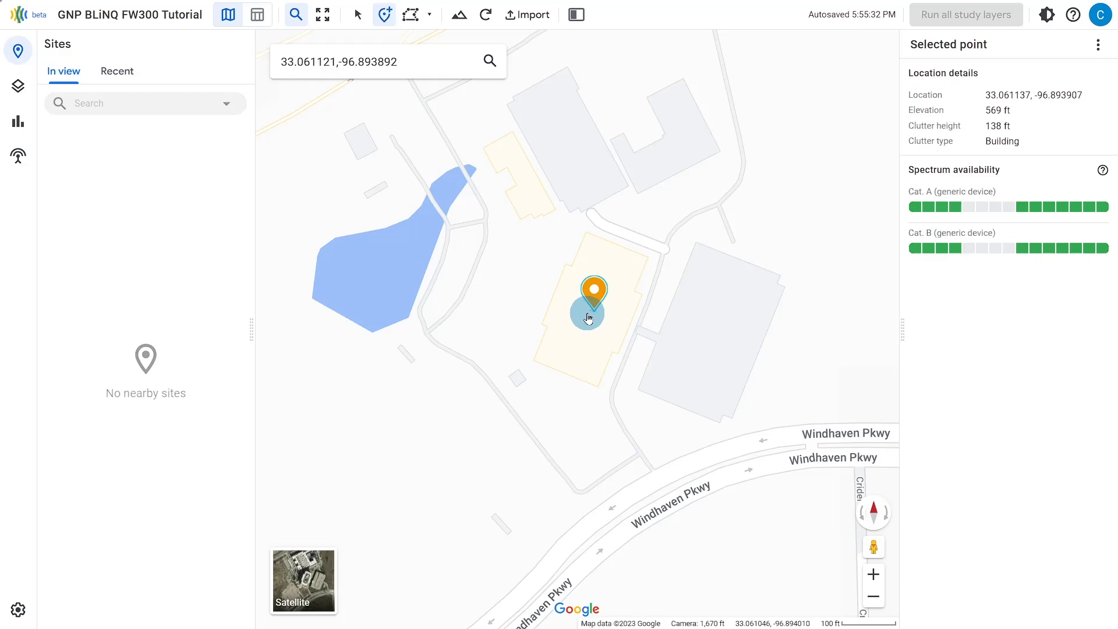
left_click(360, 18)
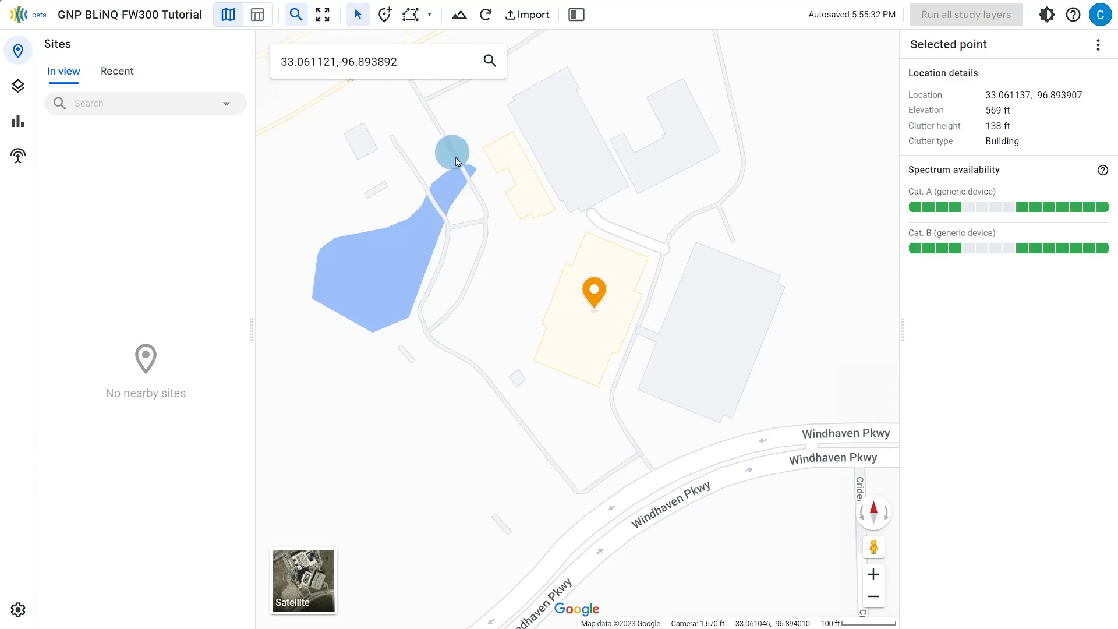
right_click(595, 302)
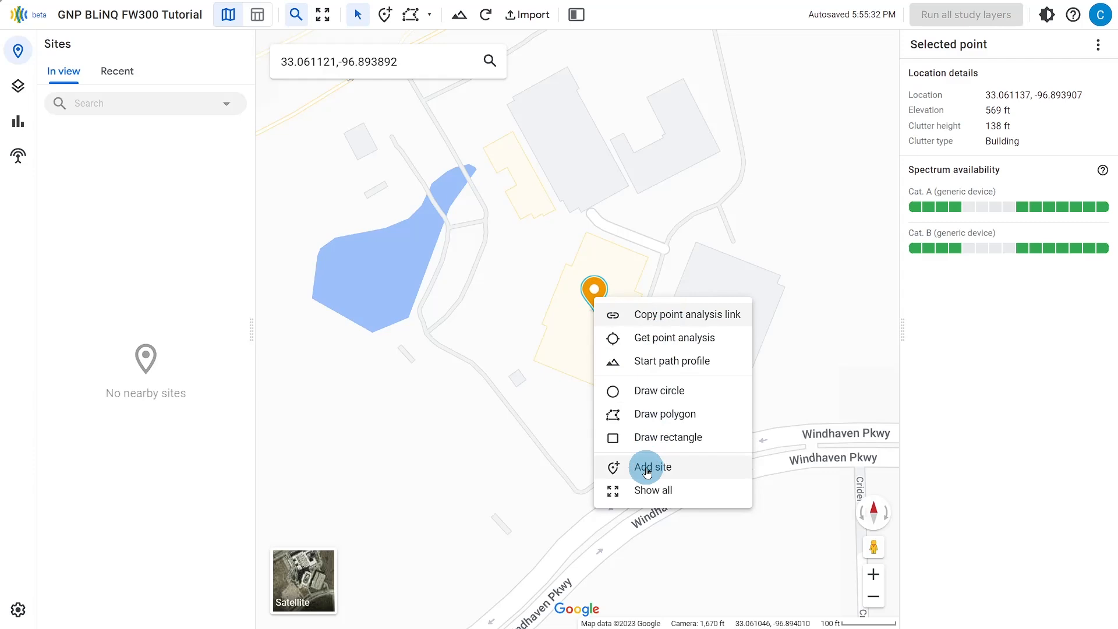
left_click(647, 468)
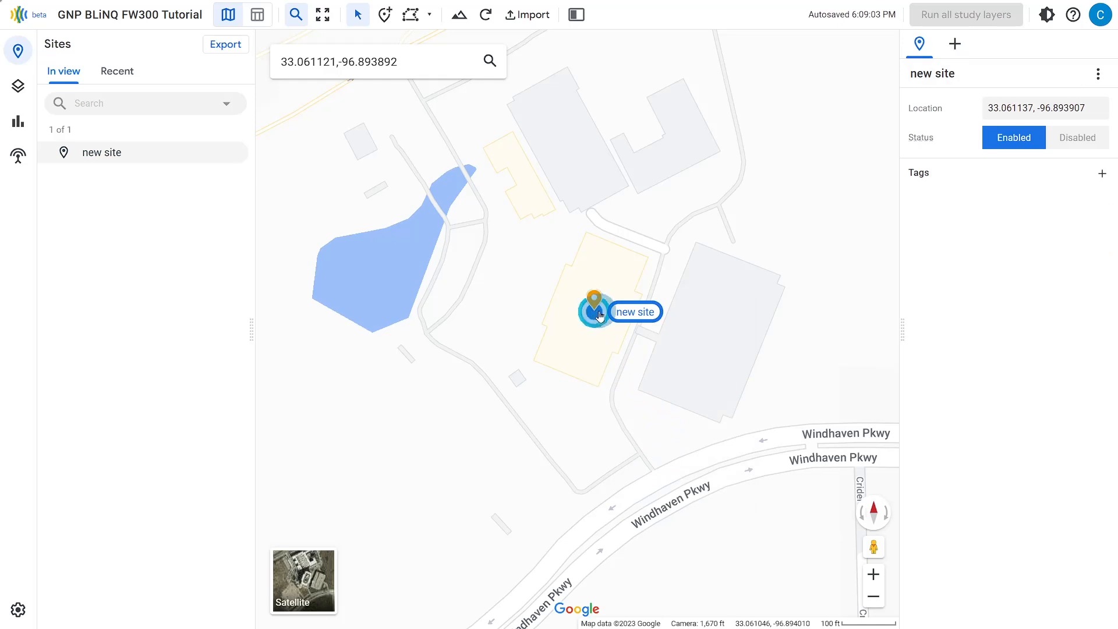
left_click(575, 364)
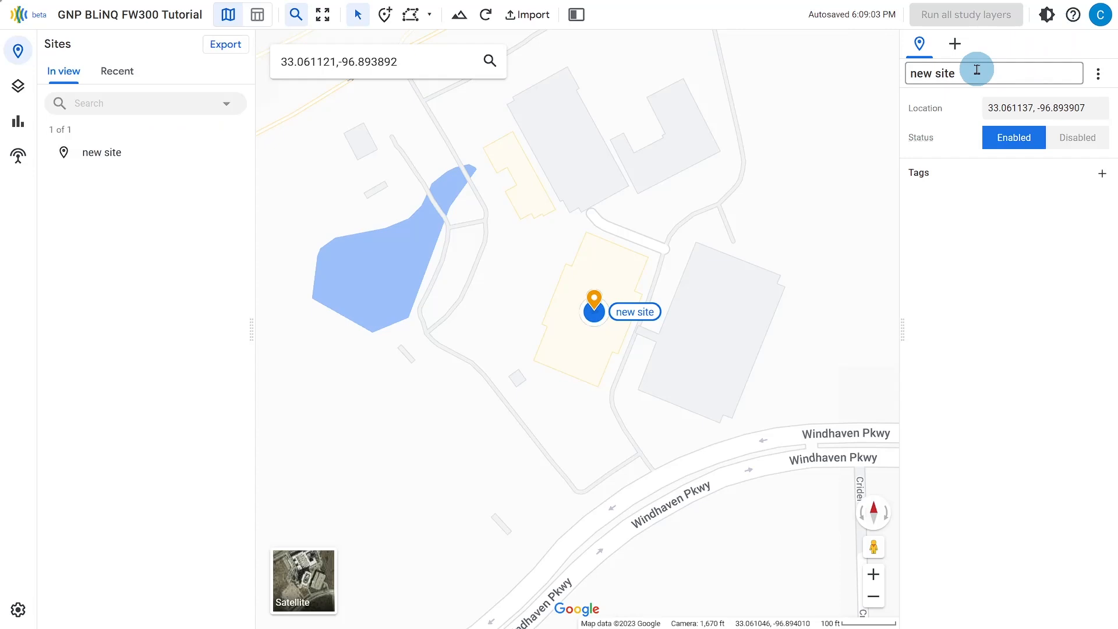
Rename the new site as Lewistown North
left_click_drag(977, 70, 900, 76)
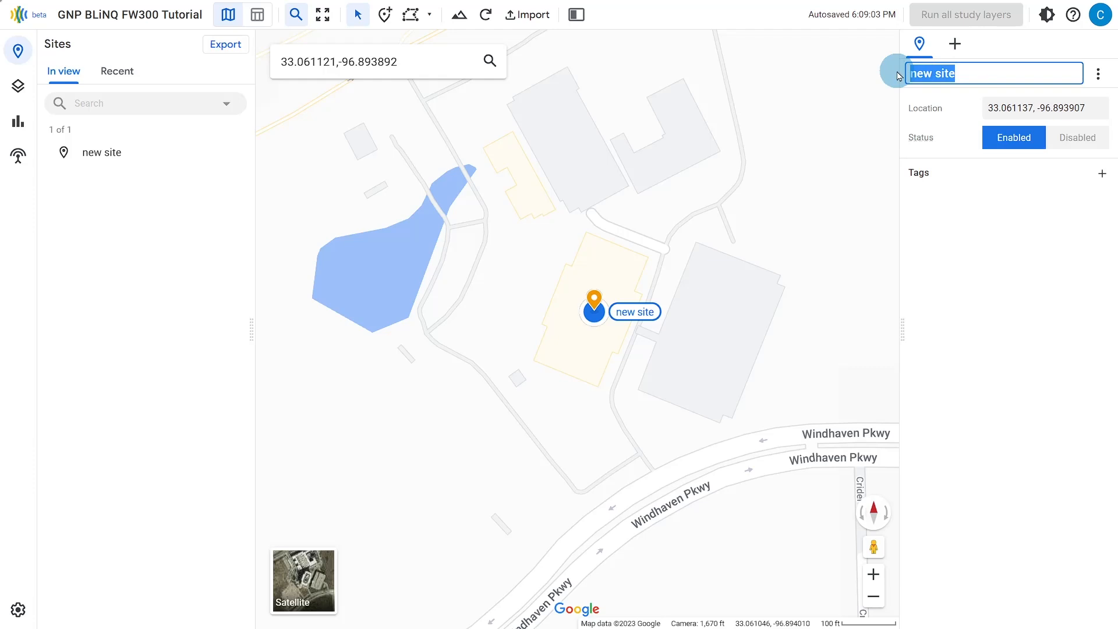
type("Lew")
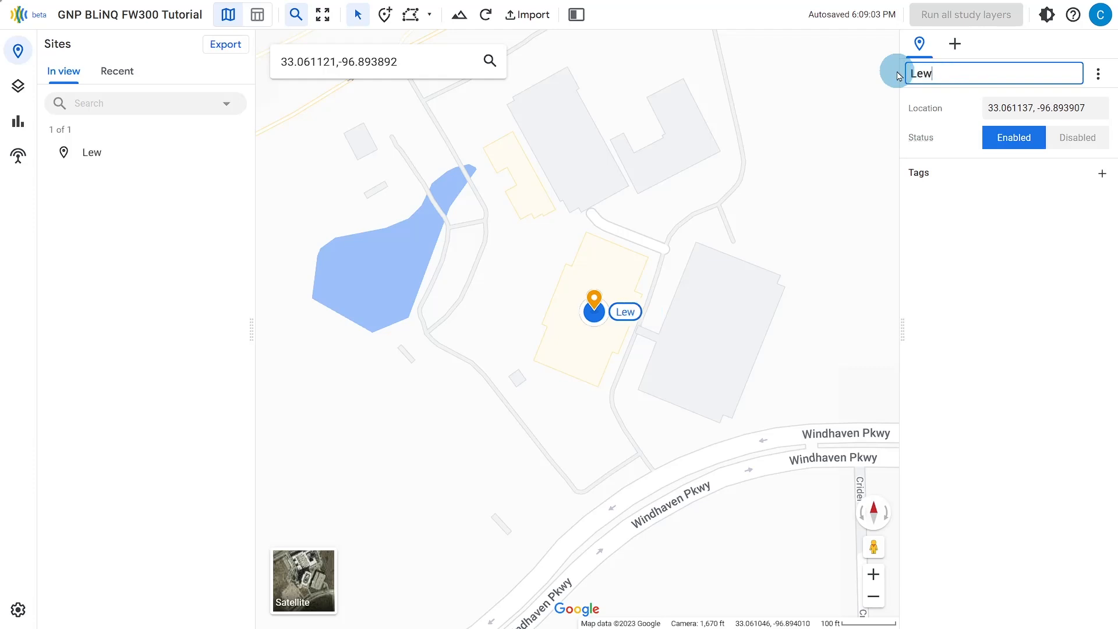
type("istown North")
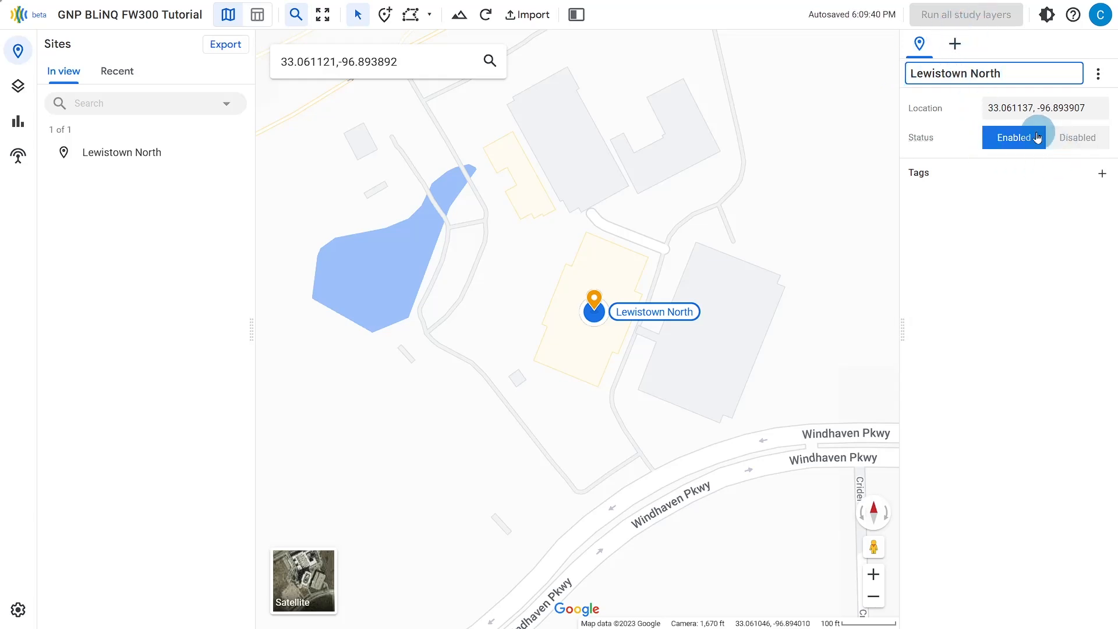
mouse_move(928, 141)
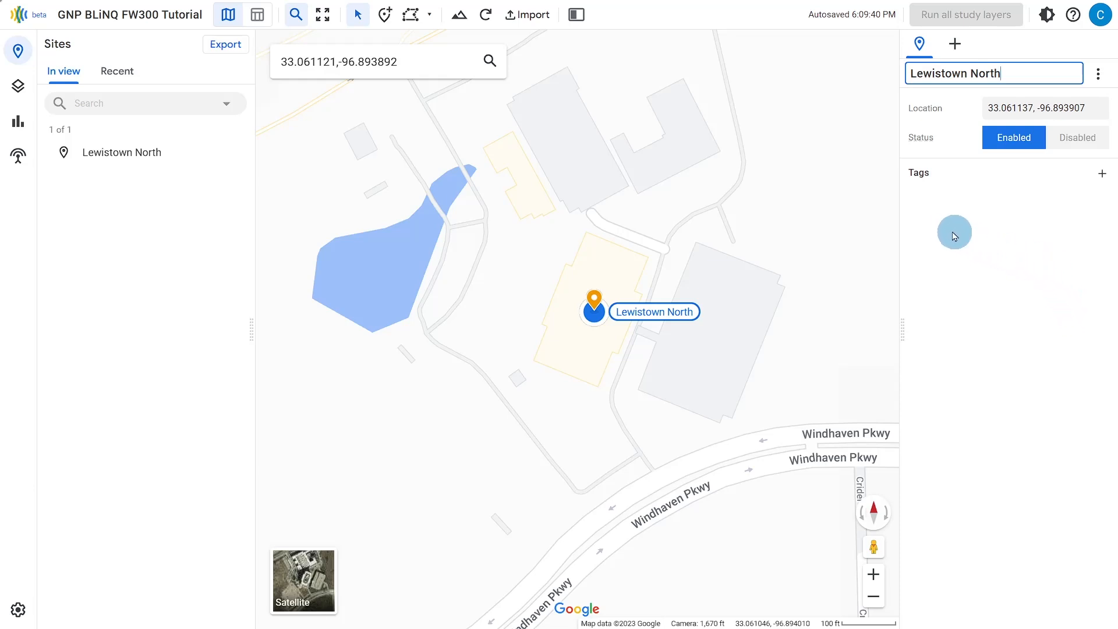
left_click(1103, 175)
left_click(921, 205)
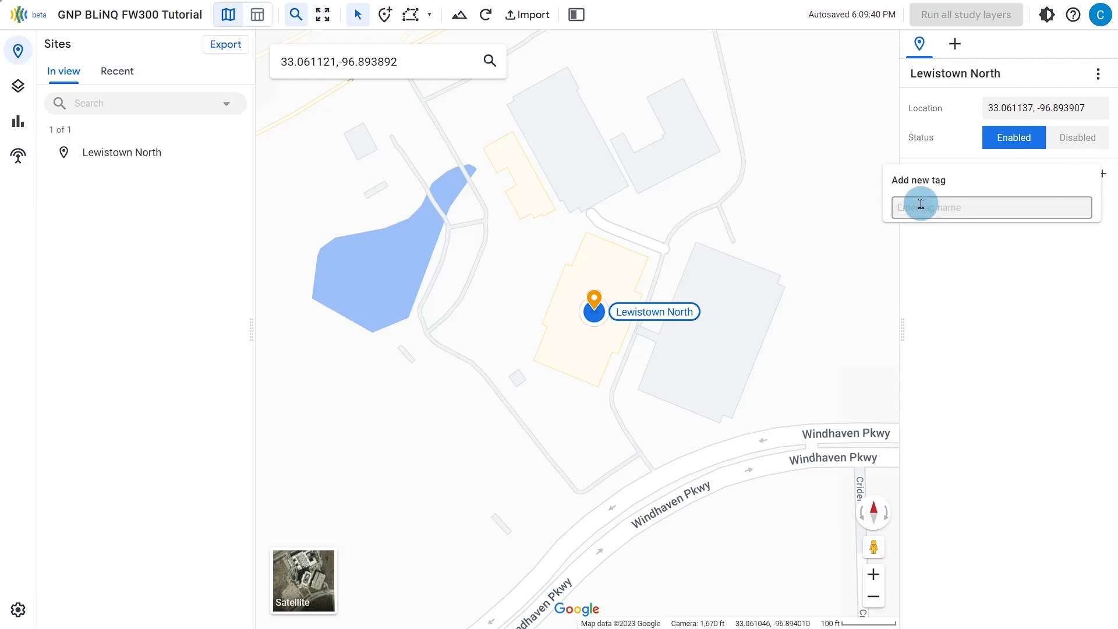
left_click(986, 358)
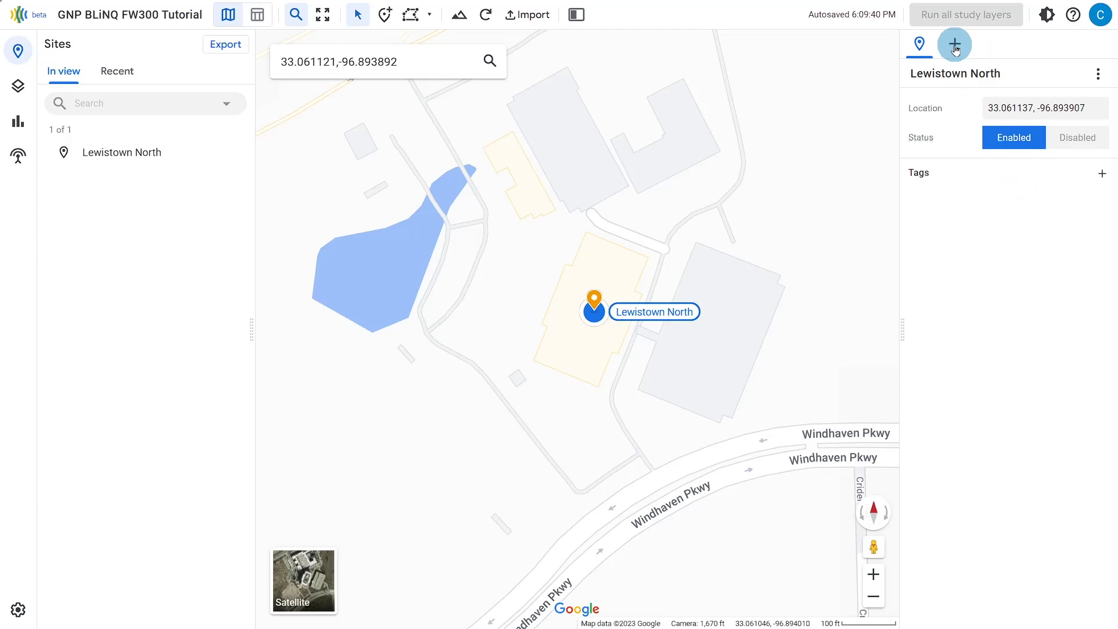
Add a device to the Lewistown North site and name it Lewisville North-S1
left_click(955, 45)
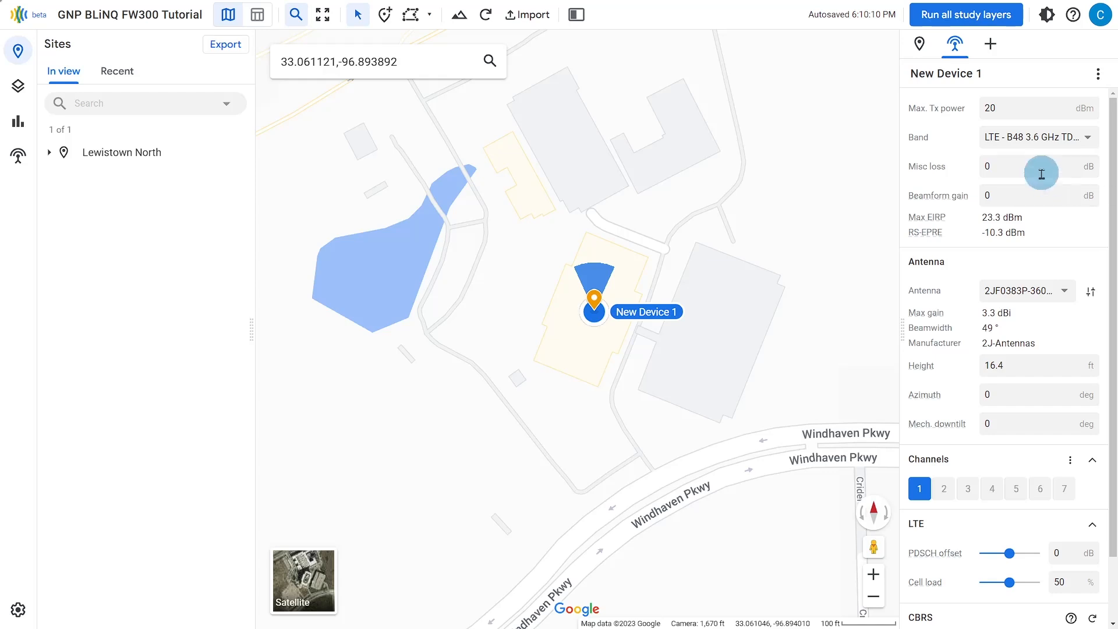
left_click(993, 73)
key("ctrl+a")
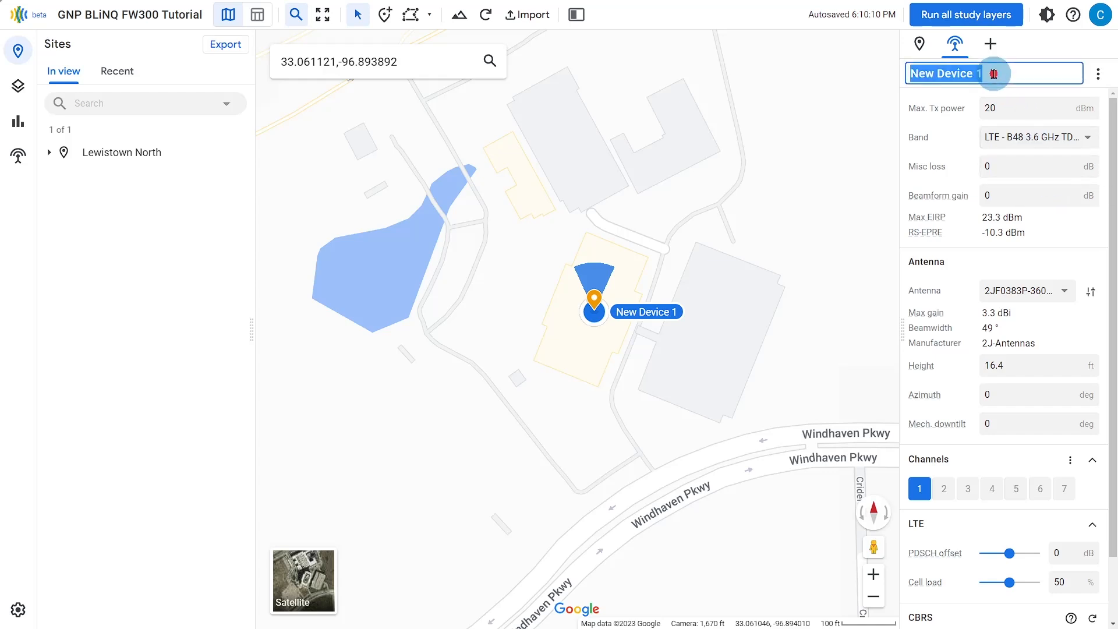
type("Lewisville")
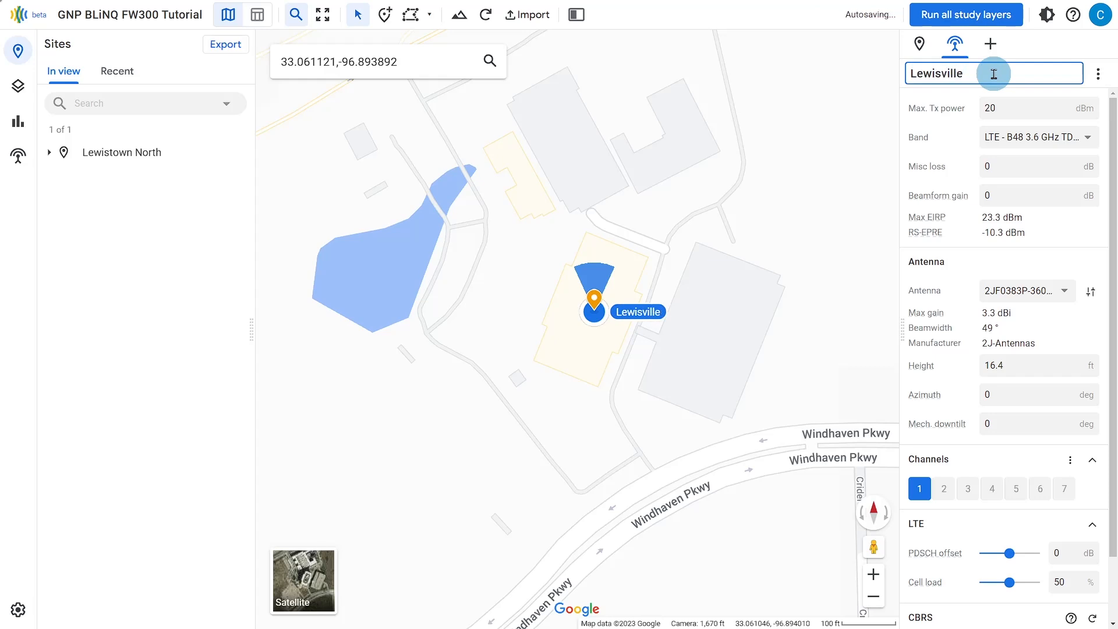
type(" North")
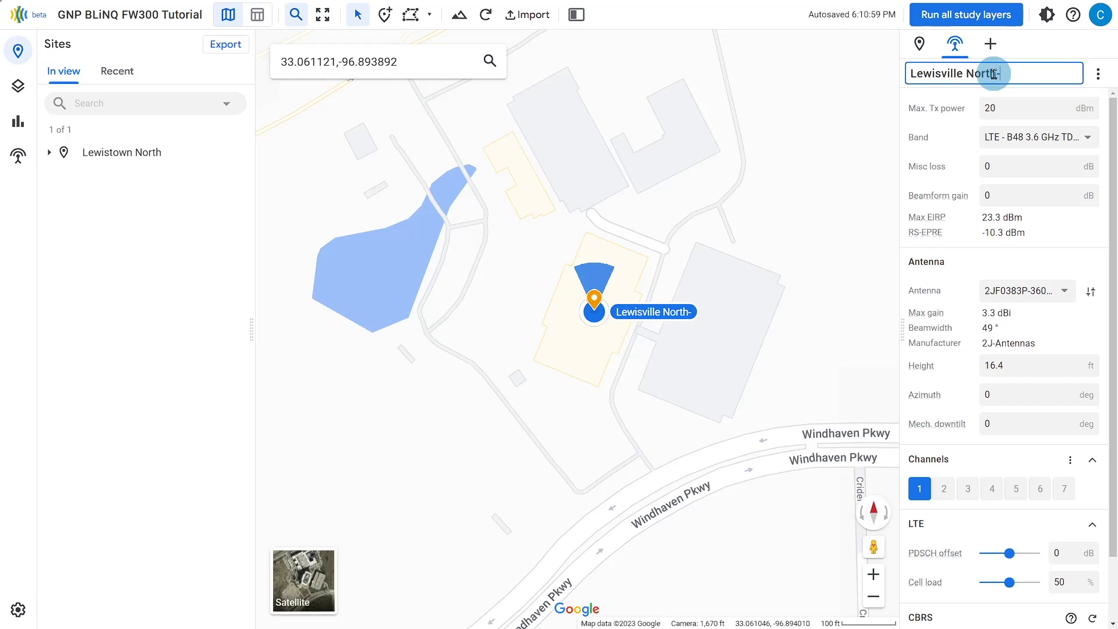
type("-S1")
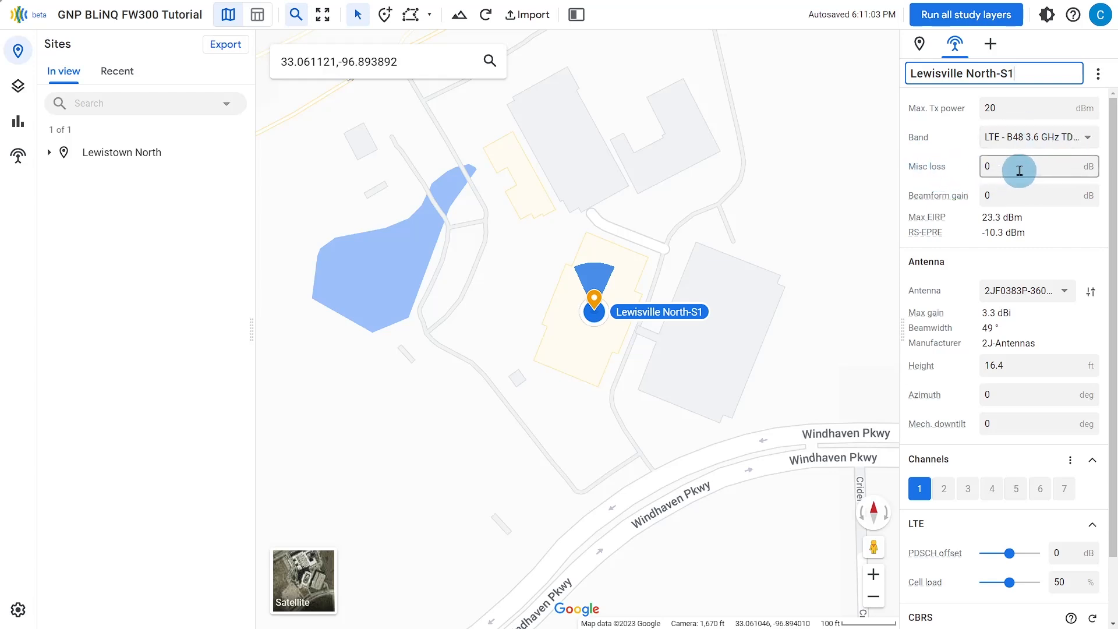
Find the BLiNQ antennas and assign BLiNQ-FW300i-S1-(0) to the Lewisville North-S1 device
double_click(997, 169)
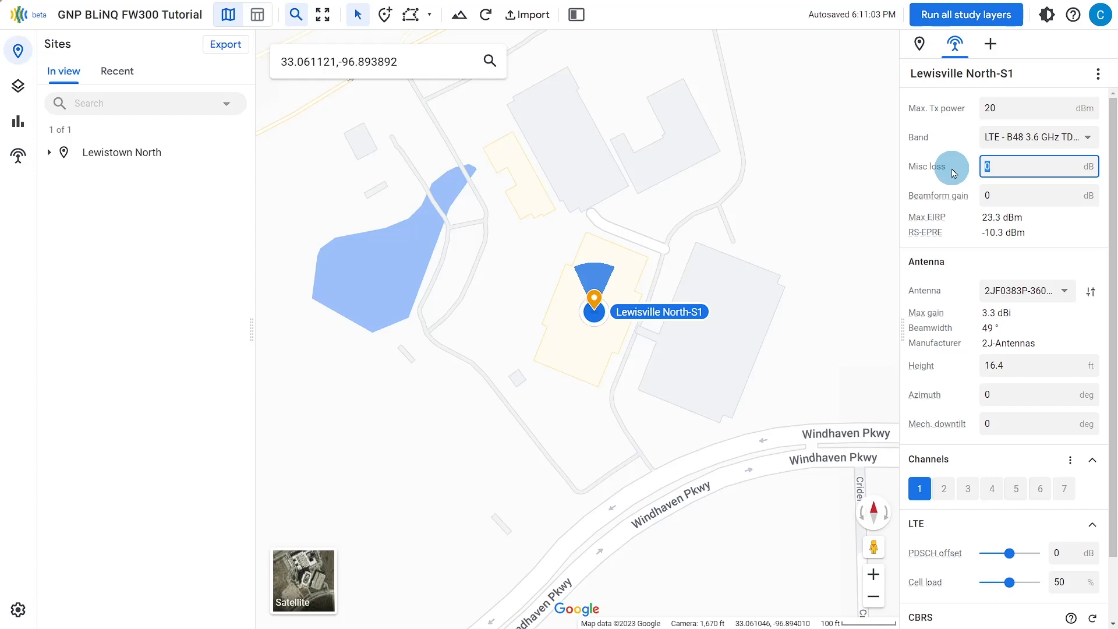
left_click(1011, 196)
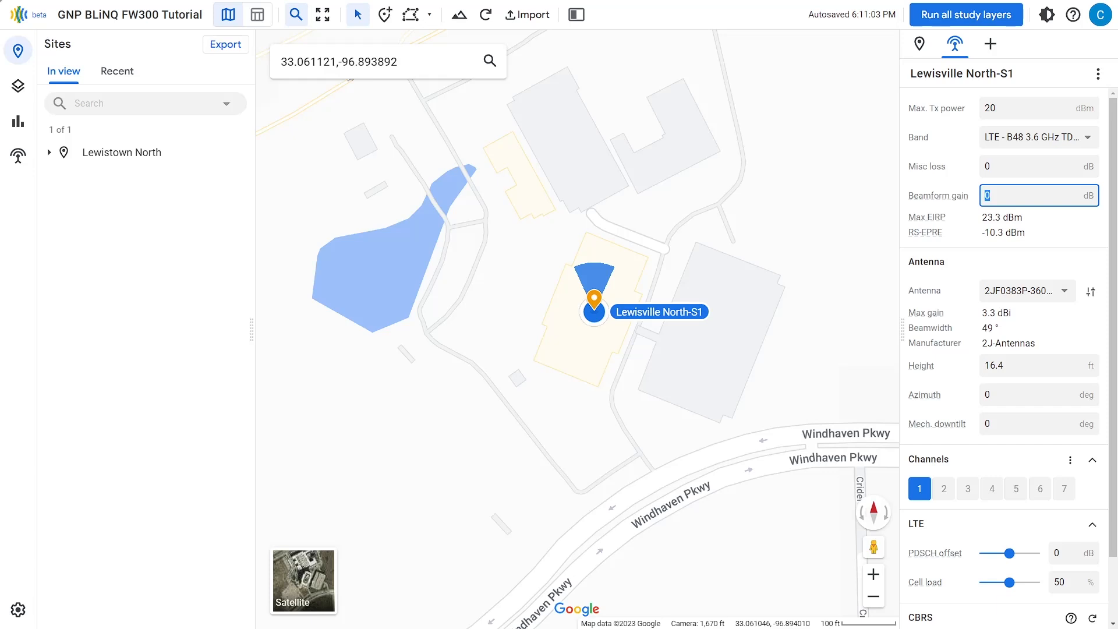
left_click(1065, 293)
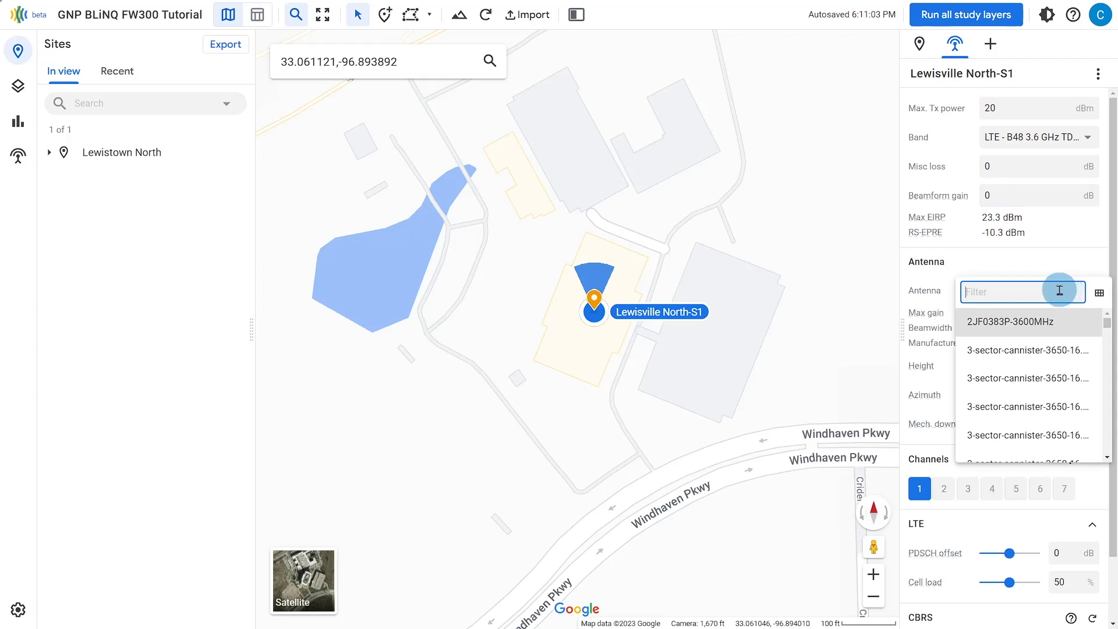
type("blinq")
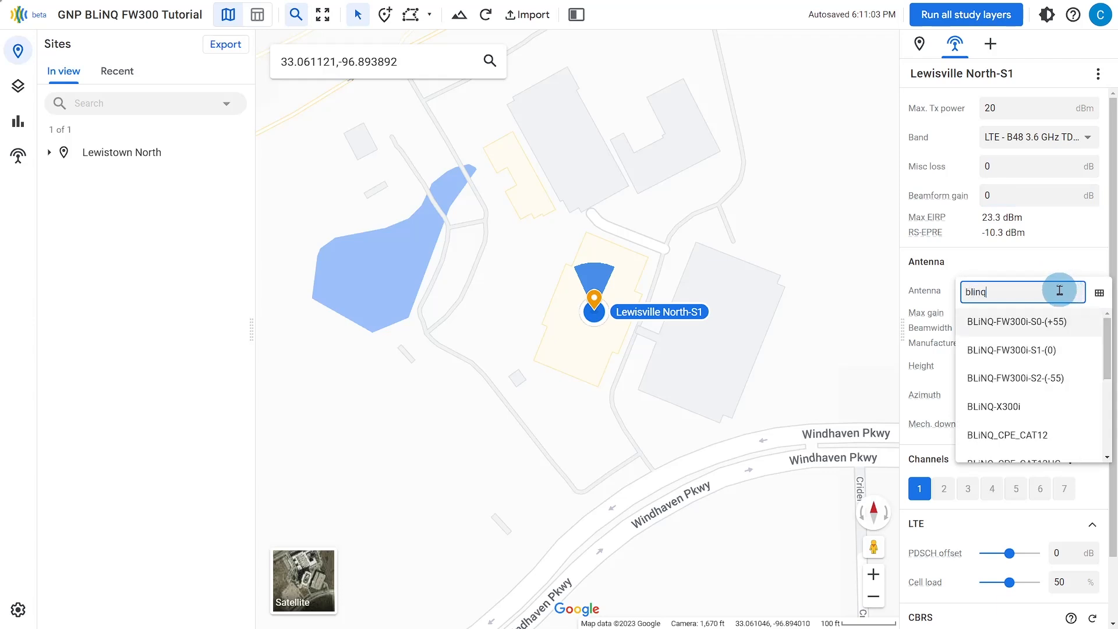
left_click(1034, 350)
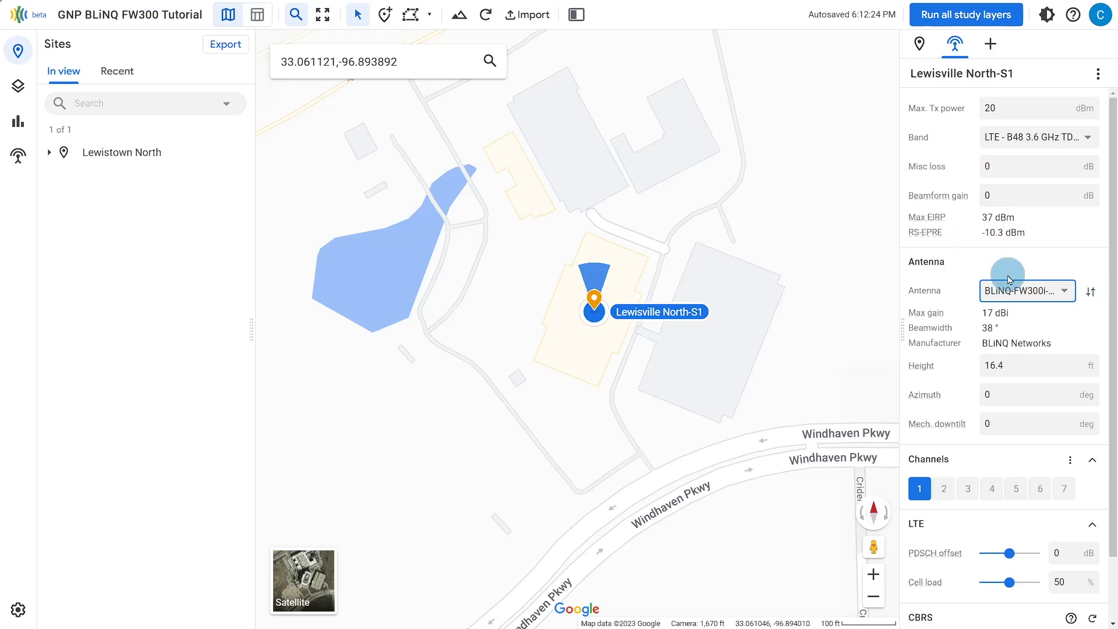
scroll(1053, 283, "down", 1)
scroll(1052, 283, "down", 1)
scroll(1050, 290, "up", 1)
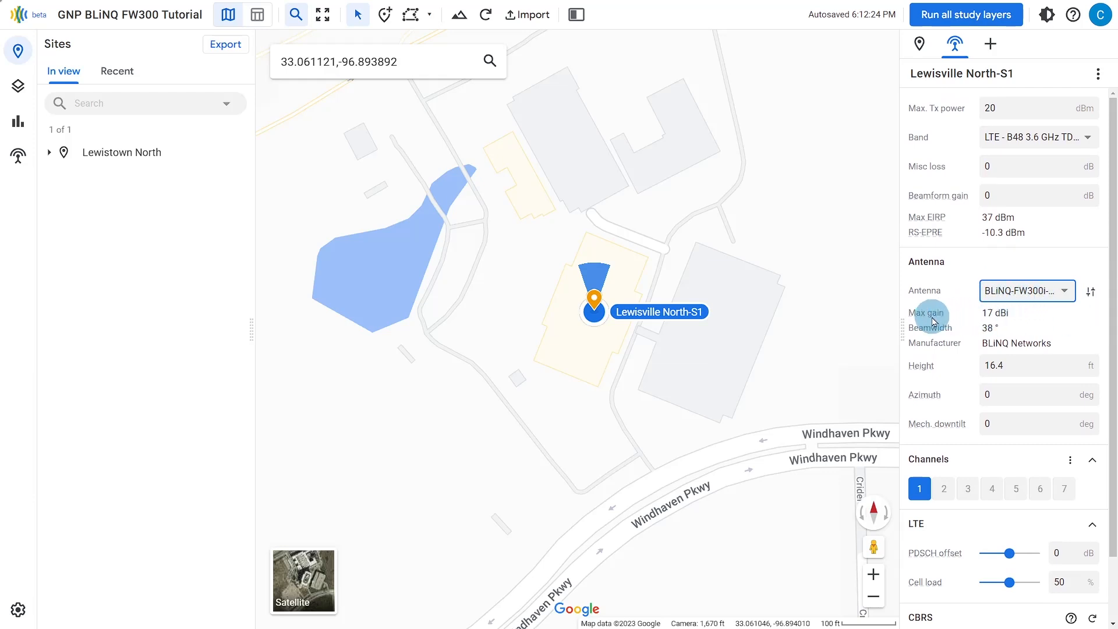
Set the Lewisville North-S1 antenna height to 150 ft
mouse_move(921, 319)
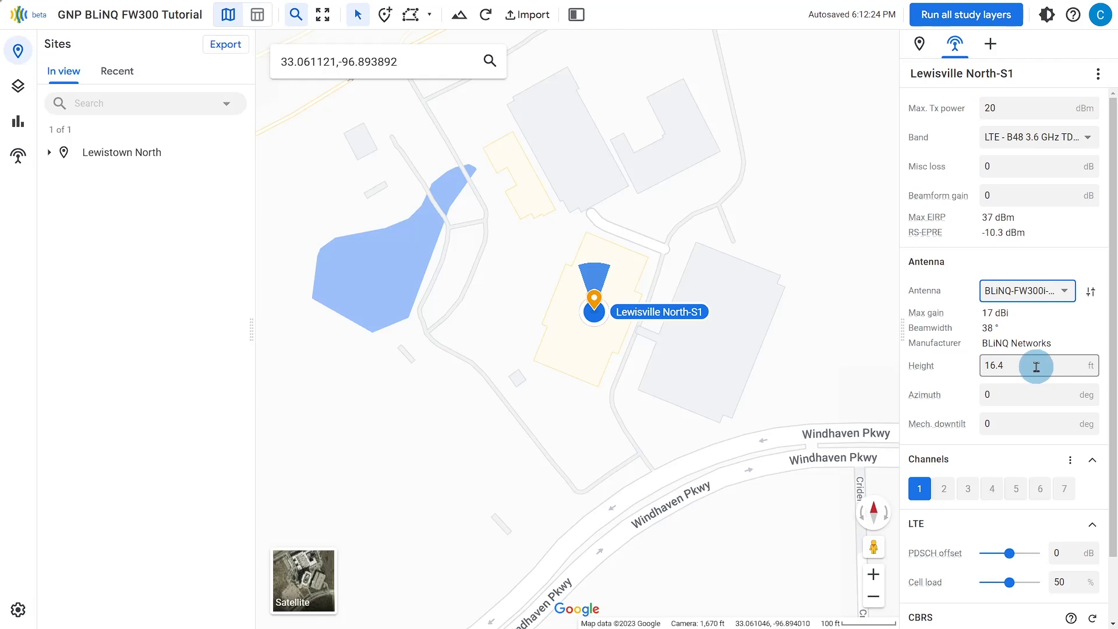
left_click_drag(1036, 366, 980, 366)
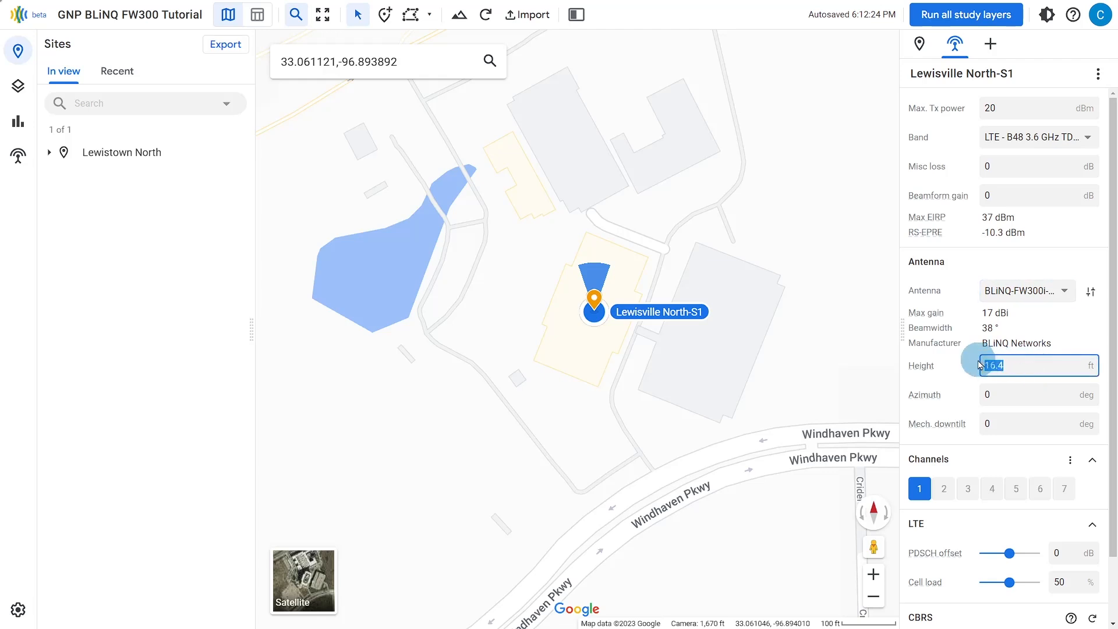
type("150")
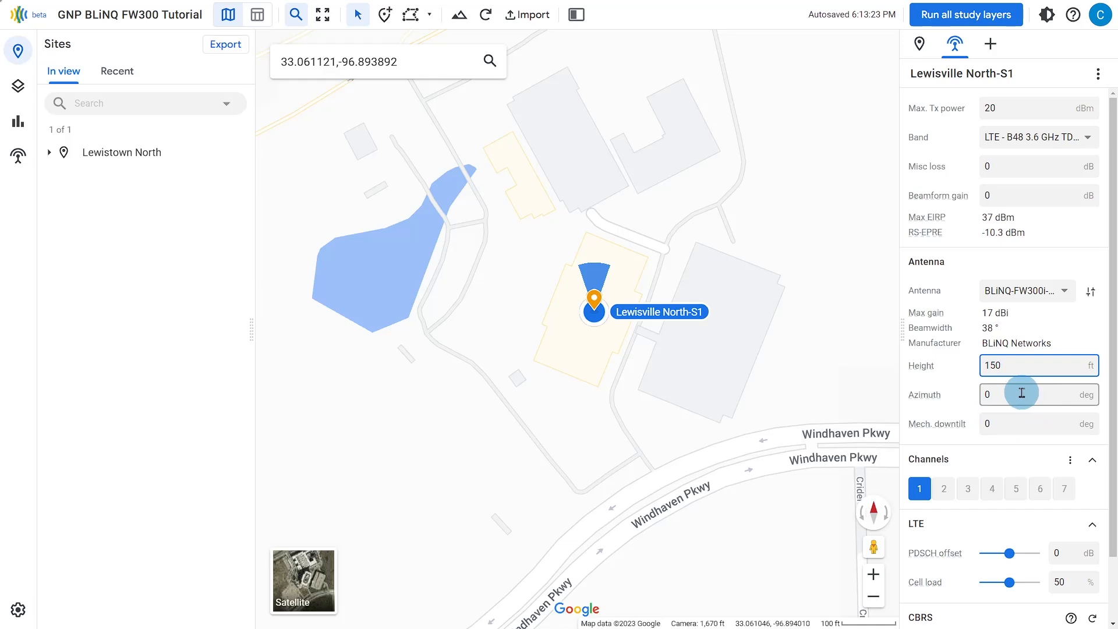
left_click_drag(1008, 393, 987, 394)
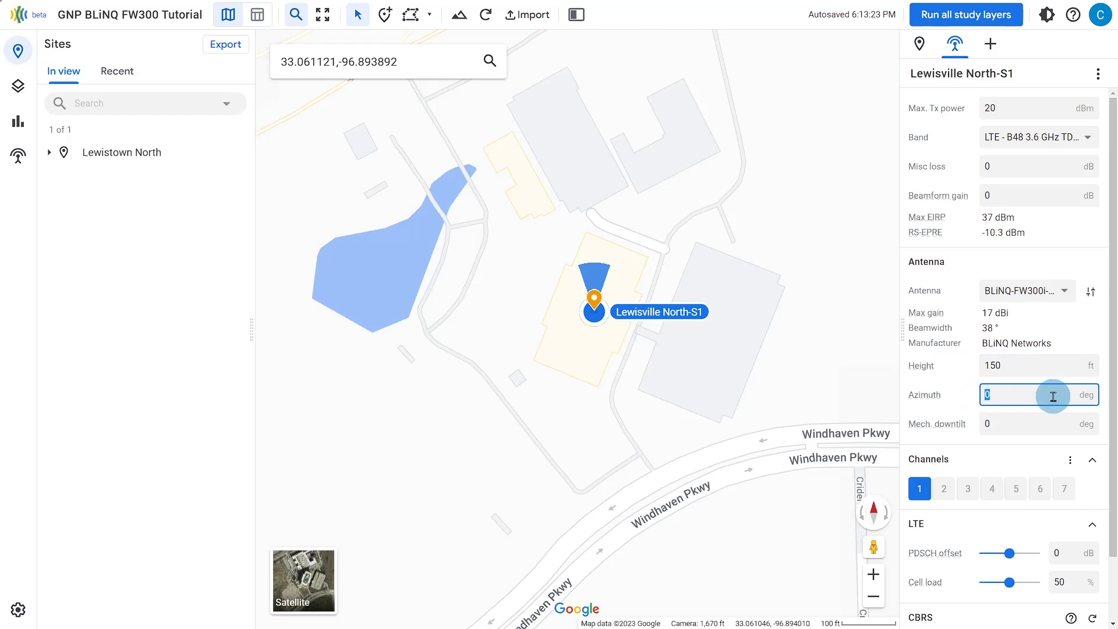
left_click_drag(598, 277, 594, 276)
left_click(937, 113)
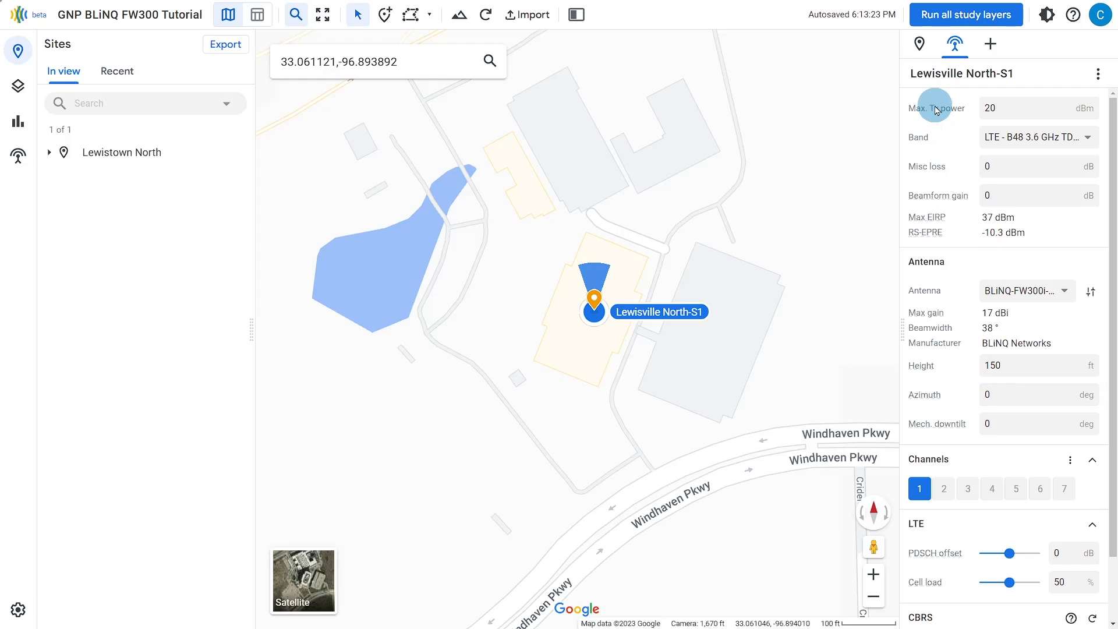
Set the maximum Tx power of Lewisville North-S1 to 33 dBm
left_click(1027, 110)
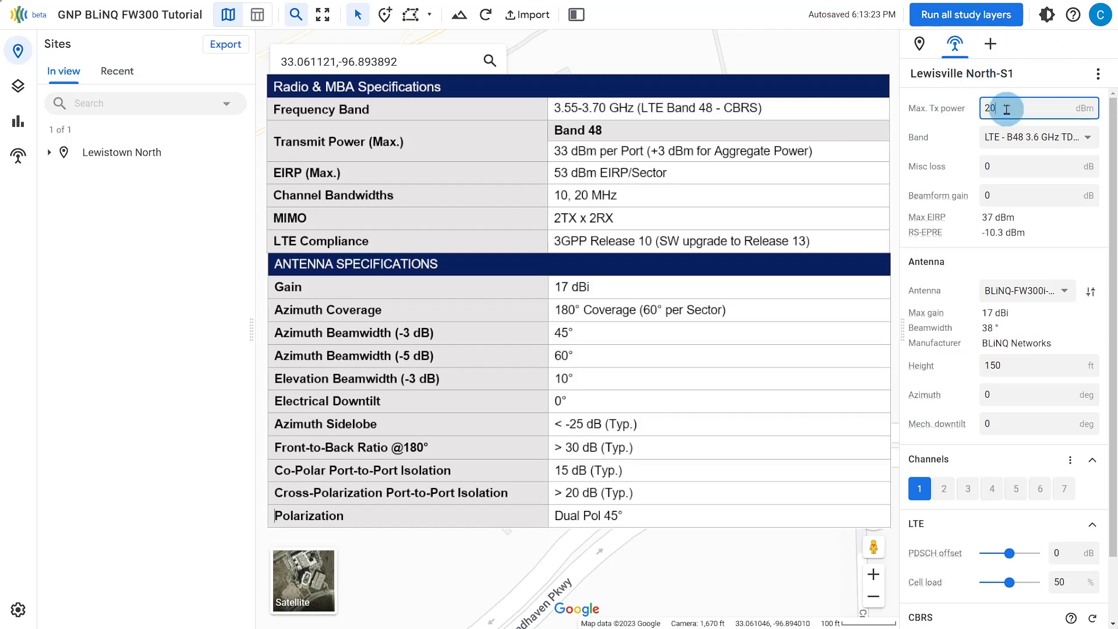
key("BackSpace")
key("BackSpace")
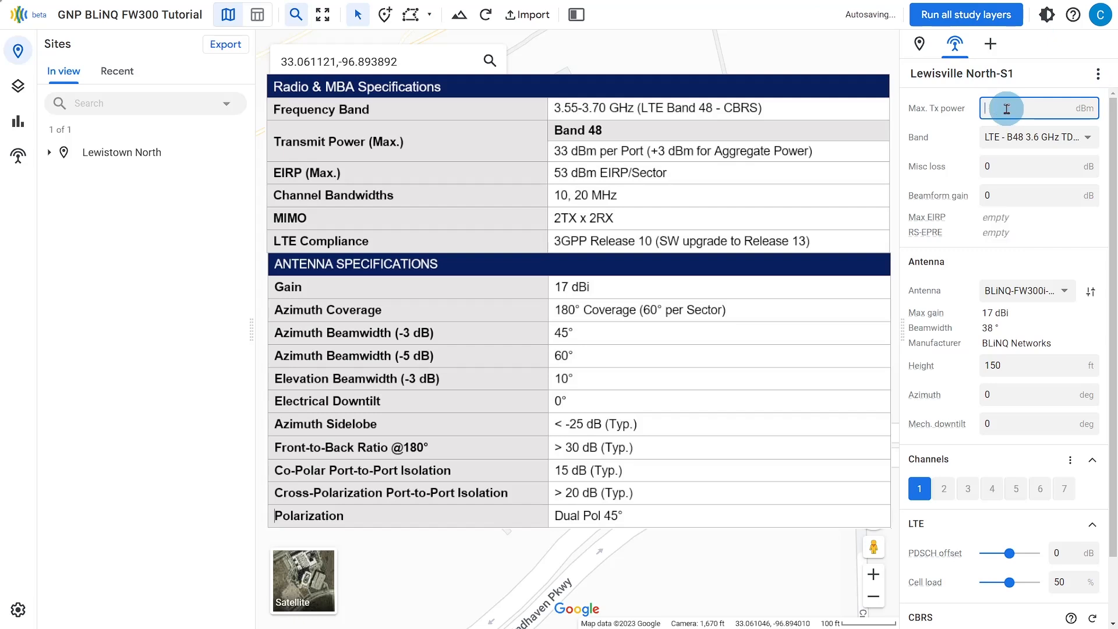
type("33")
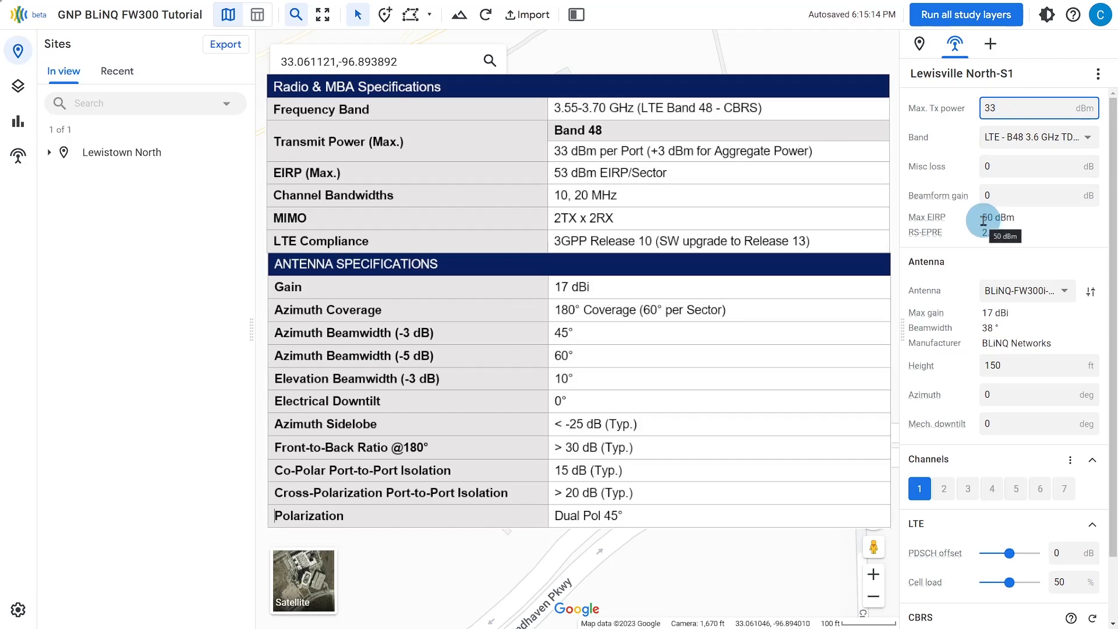
left_click(1022, 225)
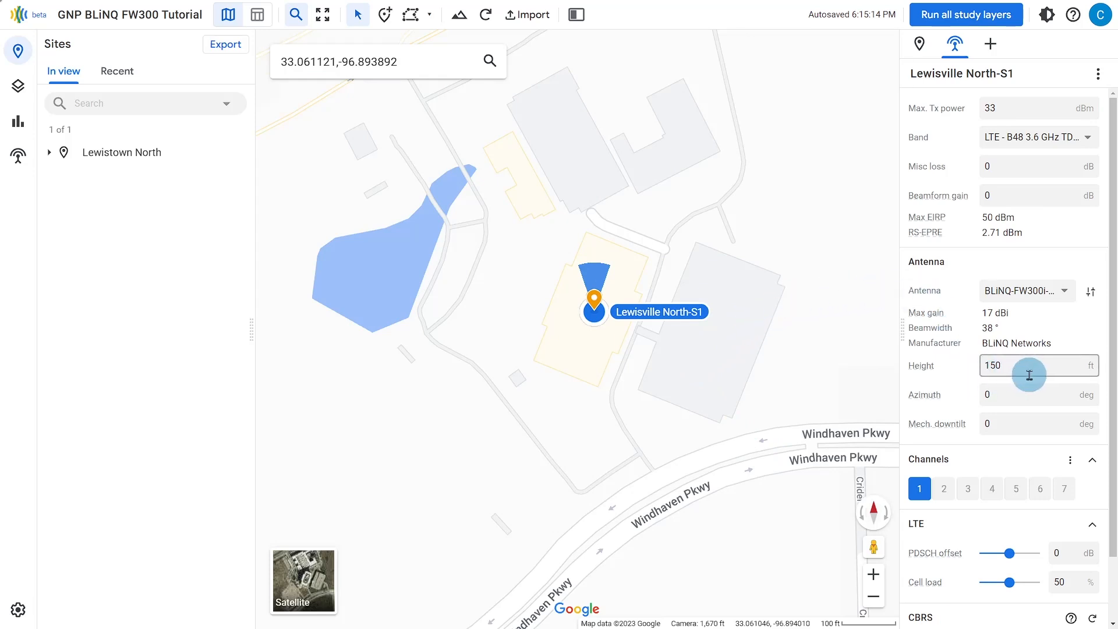
Enable channels 2, 3, 4 and 5 for the Lewisville North-S1 device in addition to channel 1
scroll(1012, 418, "down", 2)
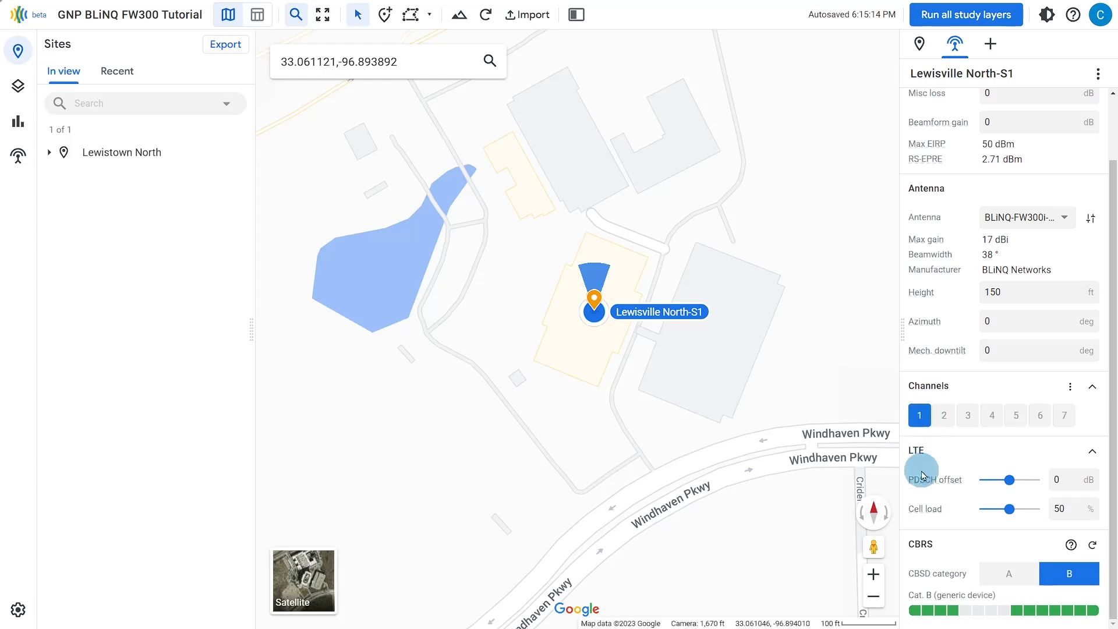
left_click(947, 416)
left_click(968, 416)
left_click(988, 415)
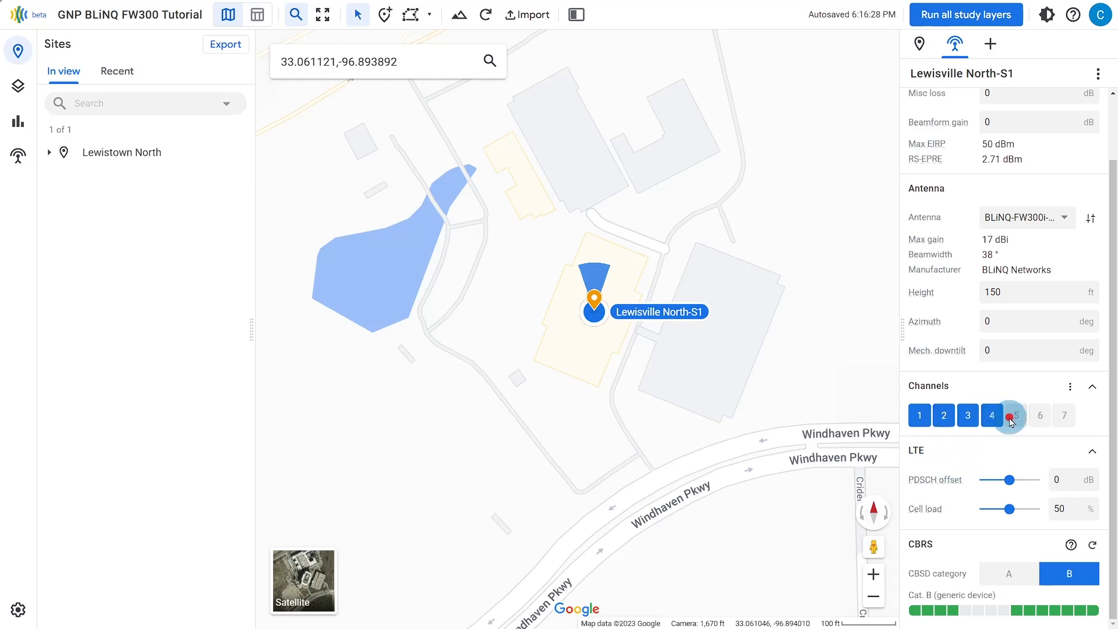
left_click(1015, 417)
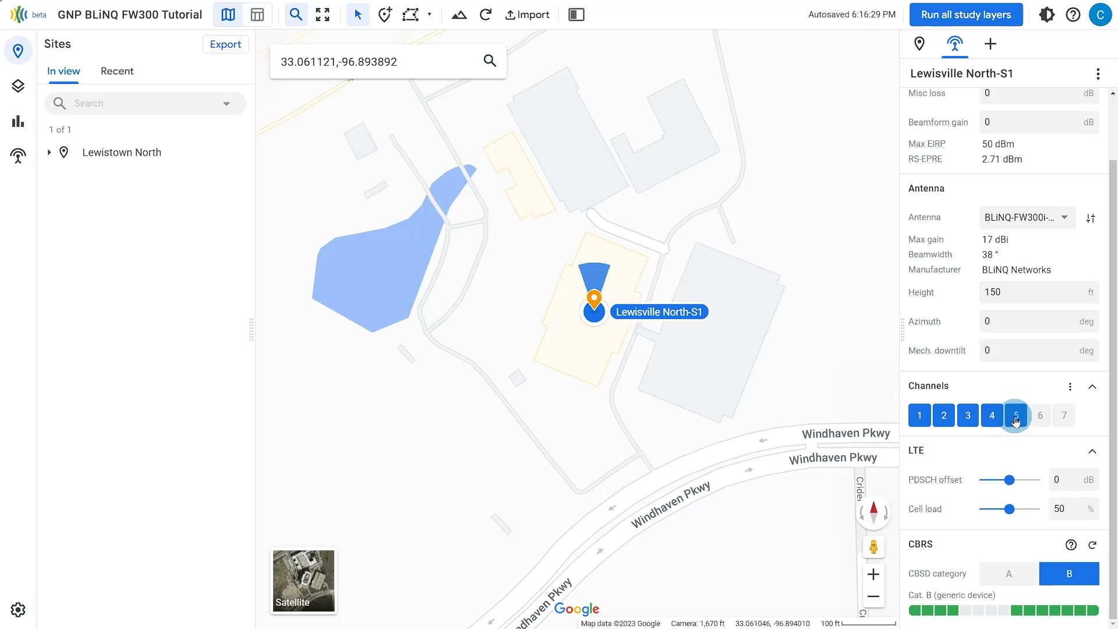
Disable channels 2 to 5 on Lewisville North-S1, and switch channel 1 off and back on
left_click(942, 416)
left_click(967, 415)
left_click(990, 416)
left_click(1015, 416)
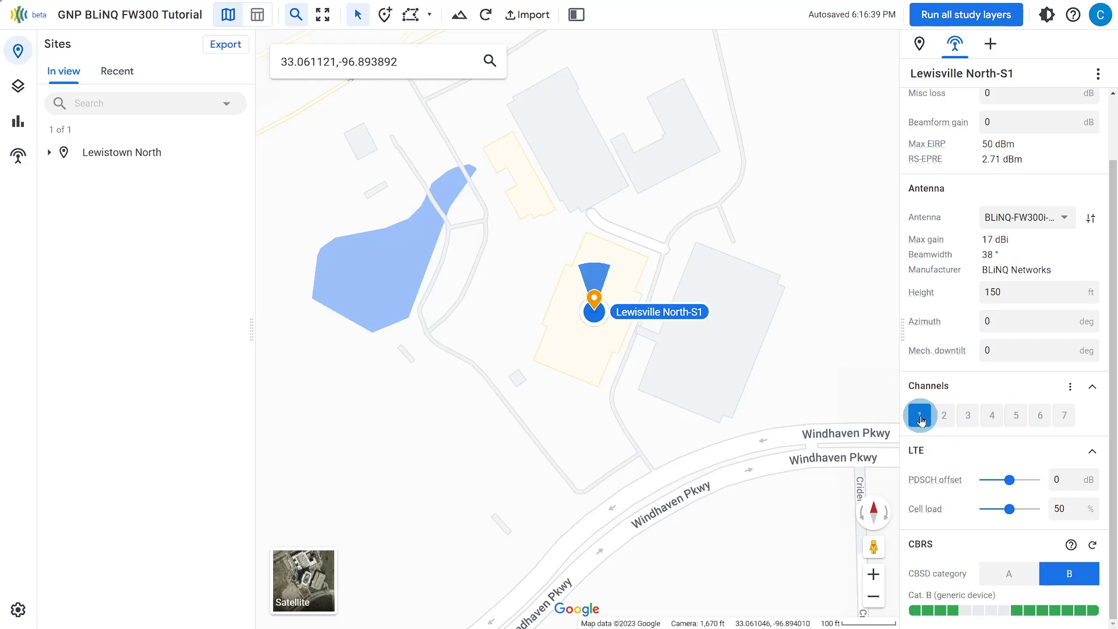
left_click(920, 416)
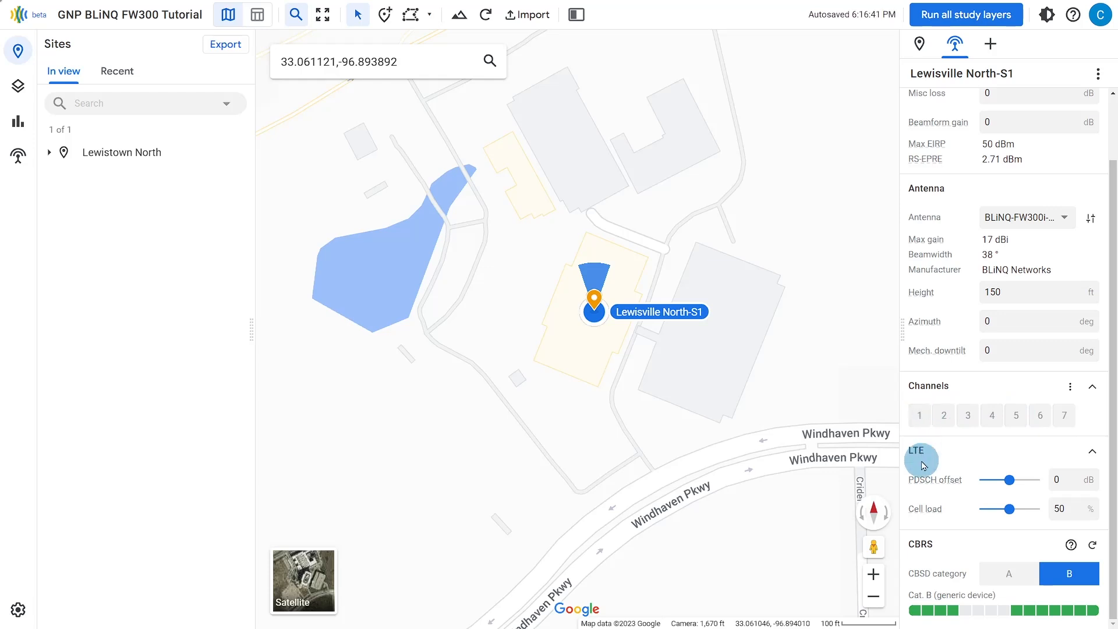
left_click(926, 422)
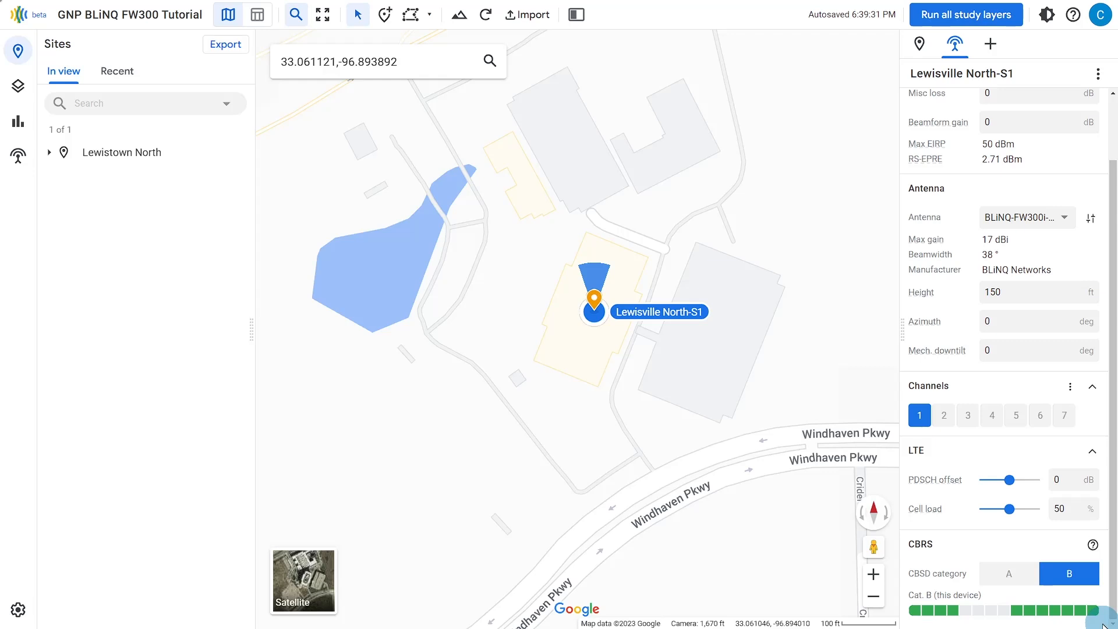
scroll(1042, 444, "up", 2)
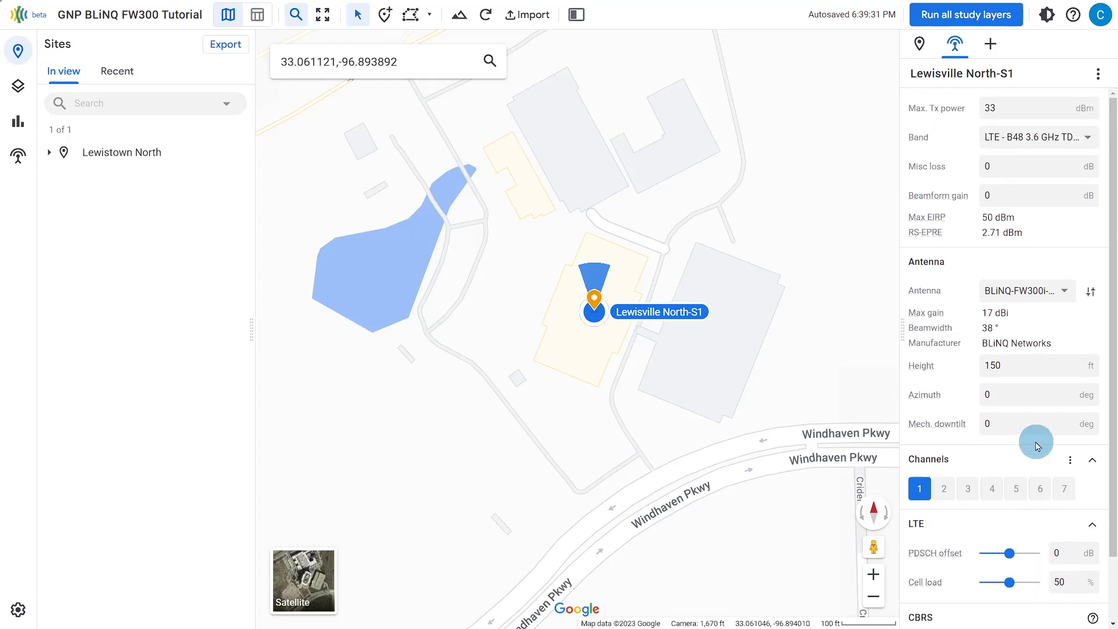
left_click(1008, 107)
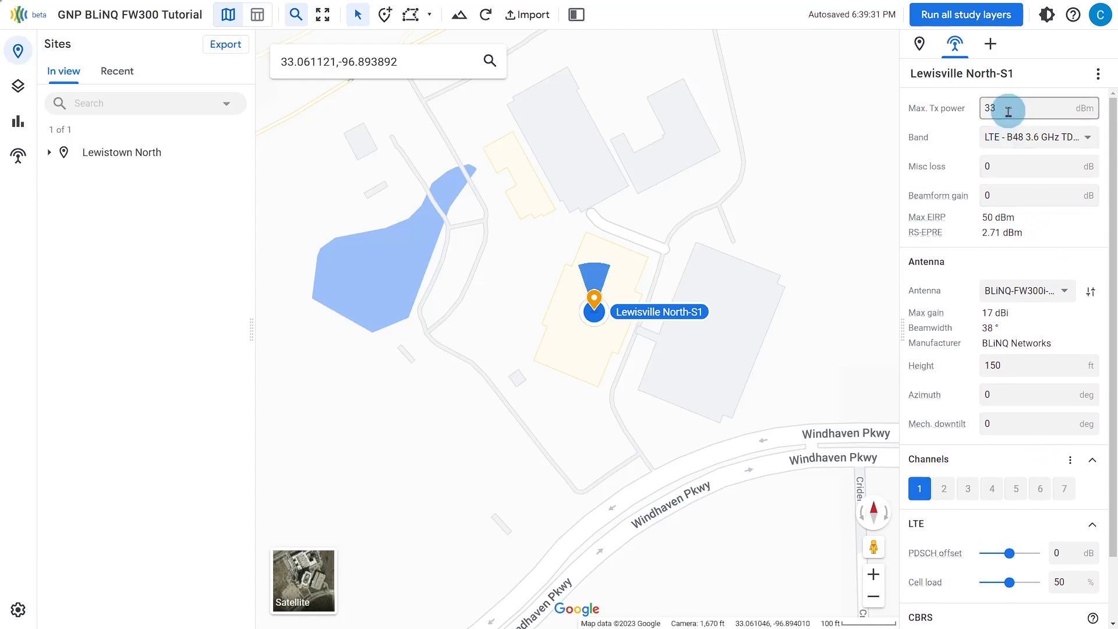
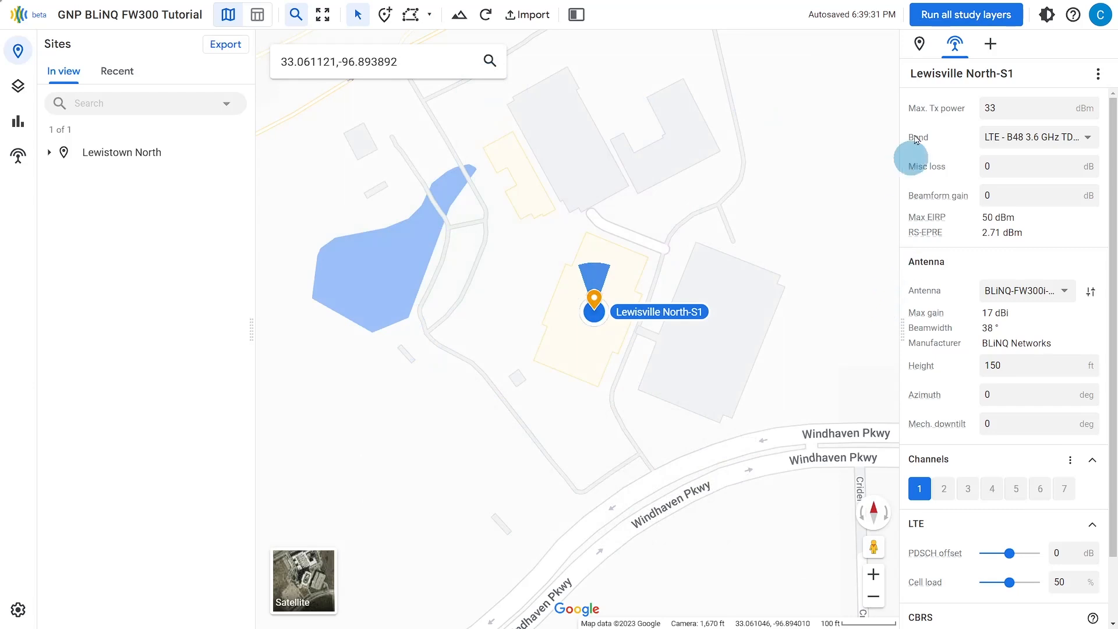
Duplicate the Lewisville North-S1 device and rename the copy as Lewisville North-S0 (+55)
left_click(956, 52)
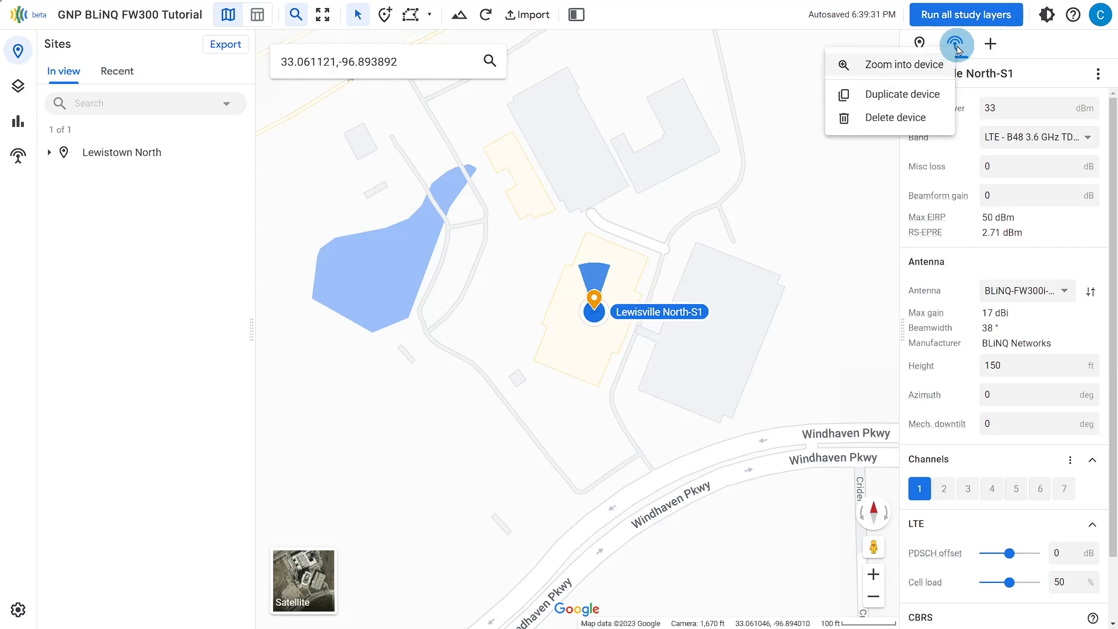
left_click(915, 95)
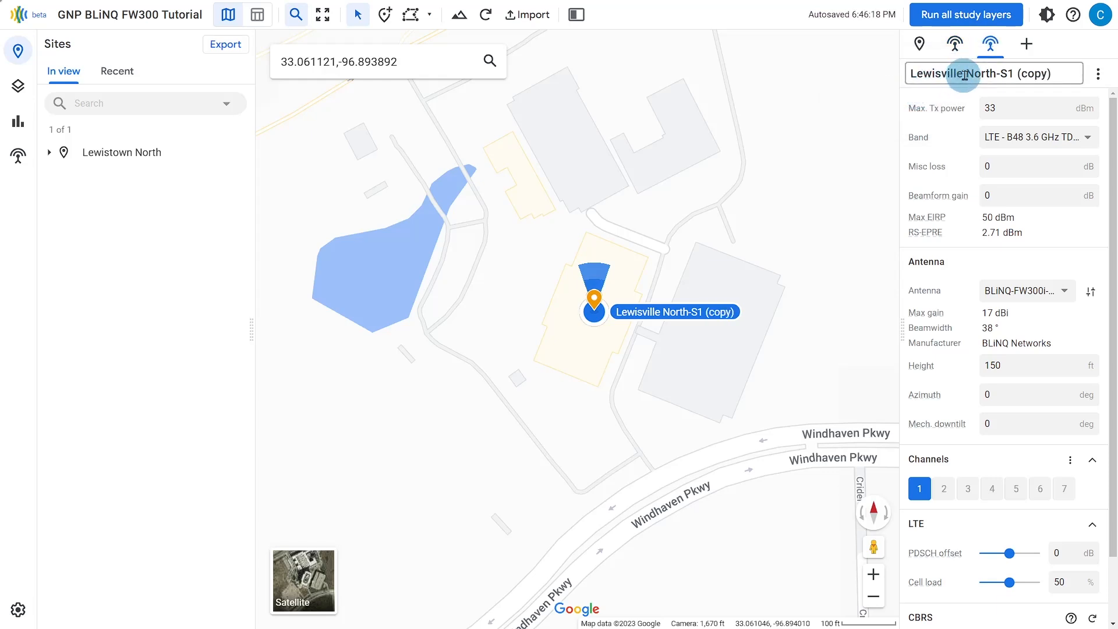
left_click_drag(1053, 73, 1009, 76)
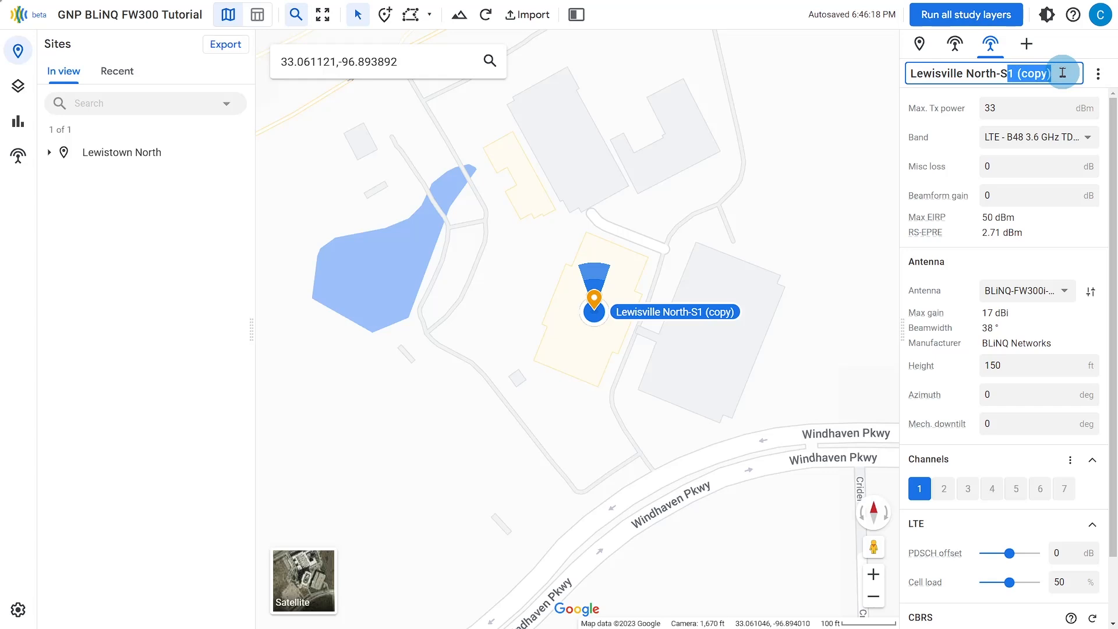
type("0")
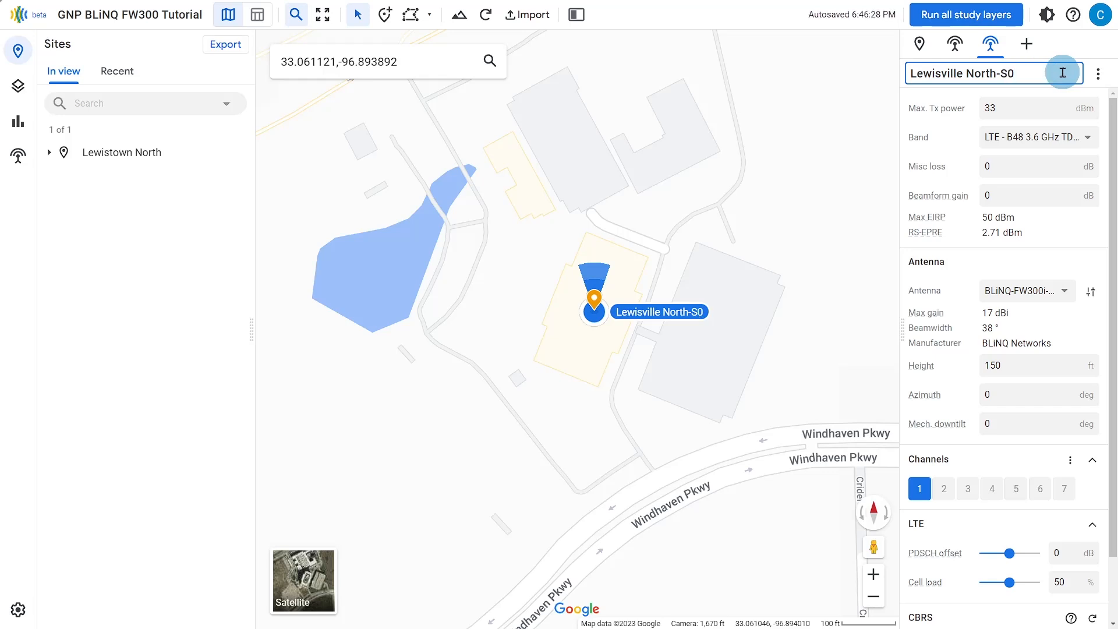
type(" (")
type("+55)")
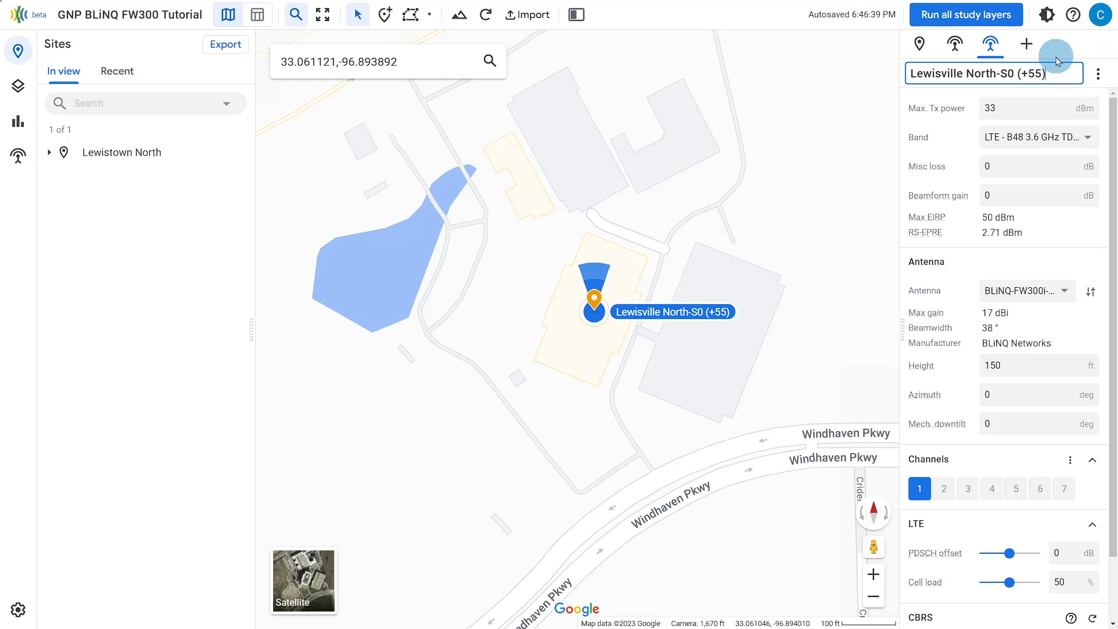
Set the maximum Tx power of Lewisville North-S0 (+55) to 30 dBm and its antenna to BLiNQ-FW300i-S0-(+55)
left_click(1016, 106)
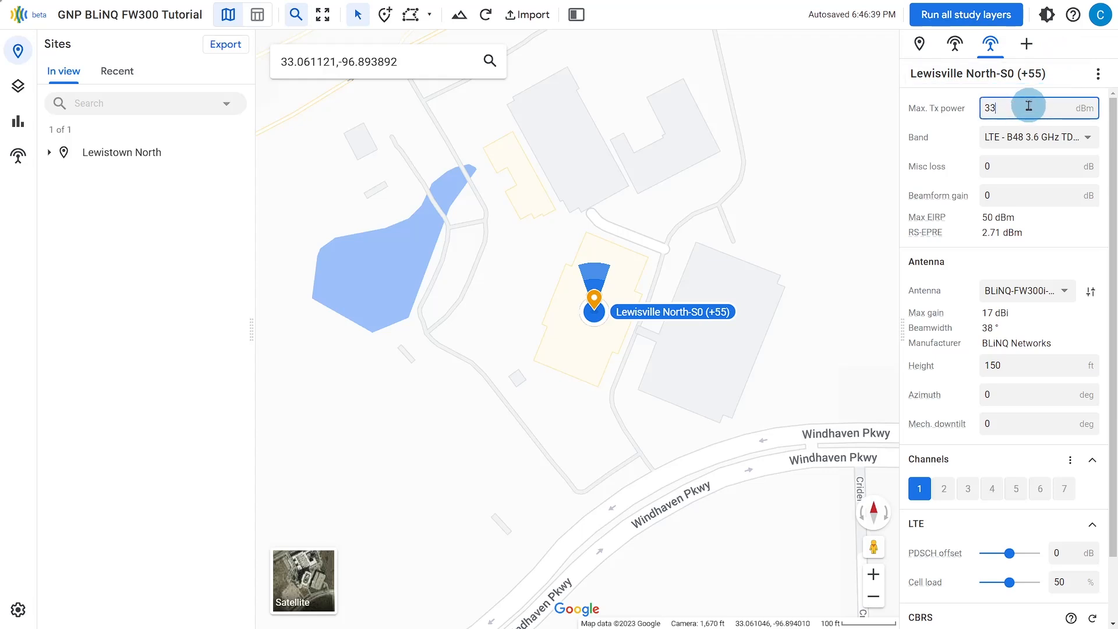
key("BackSpace")
type("0")
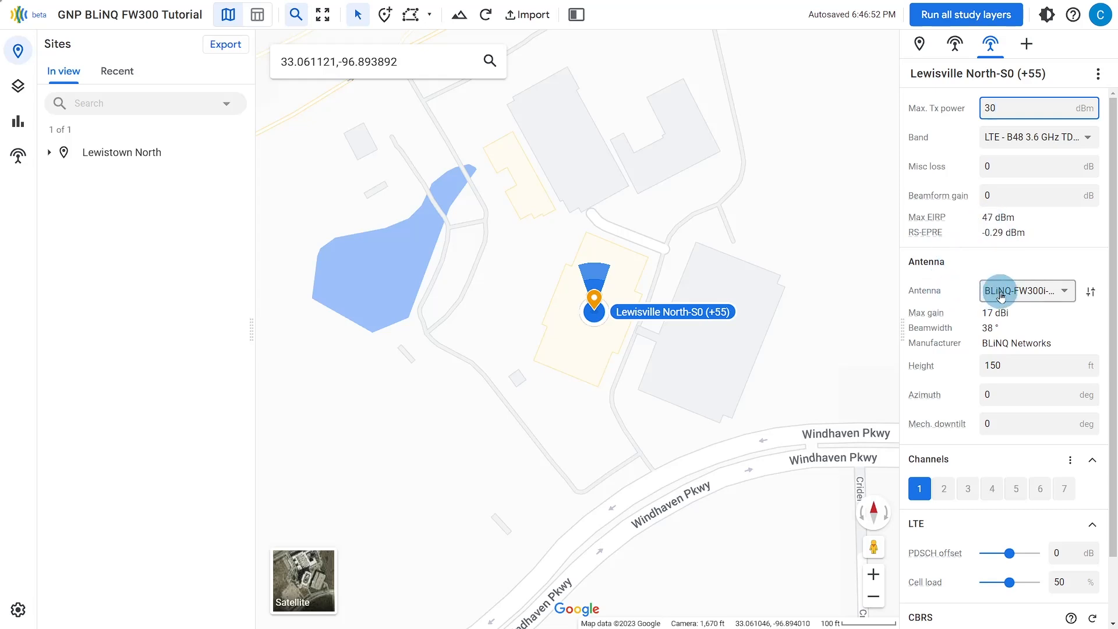
left_click(1063, 293)
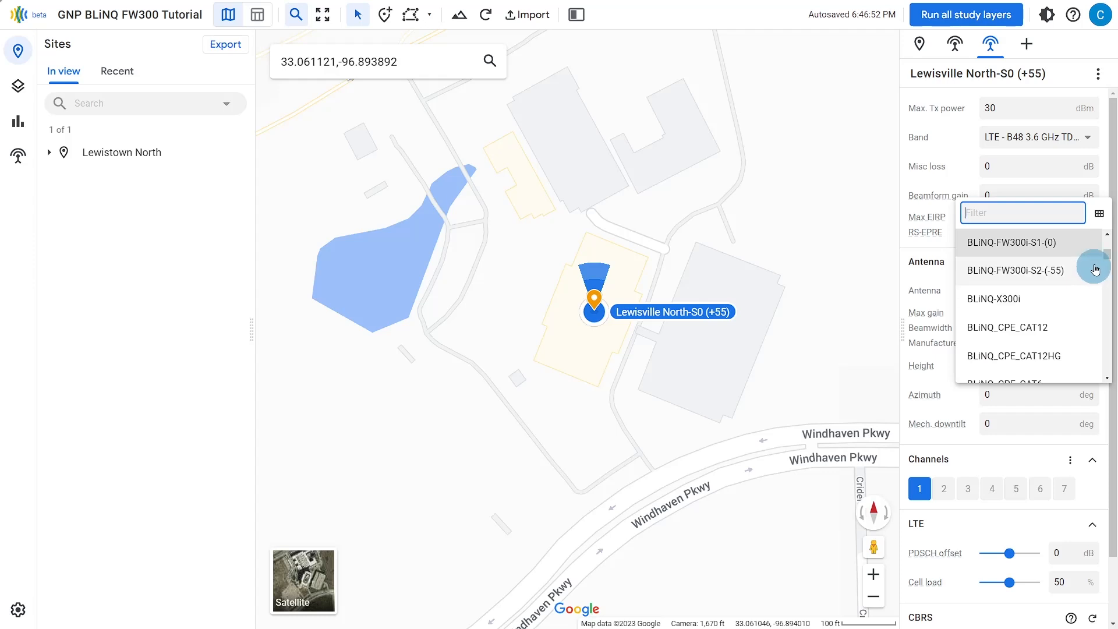
left_click(1108, 236)
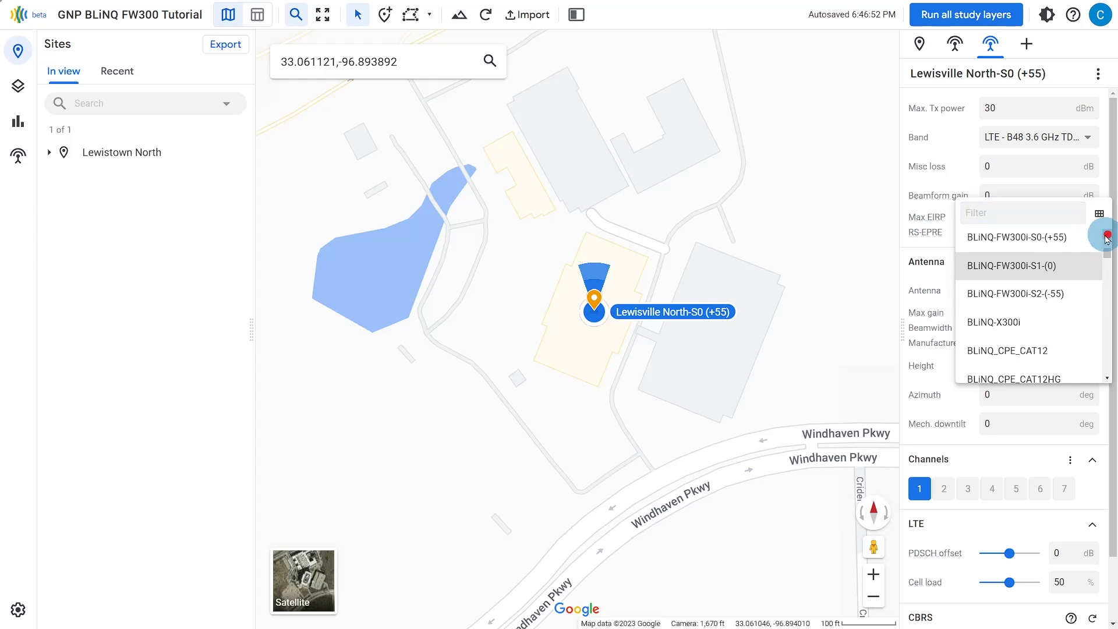
left_click(1051, 239)
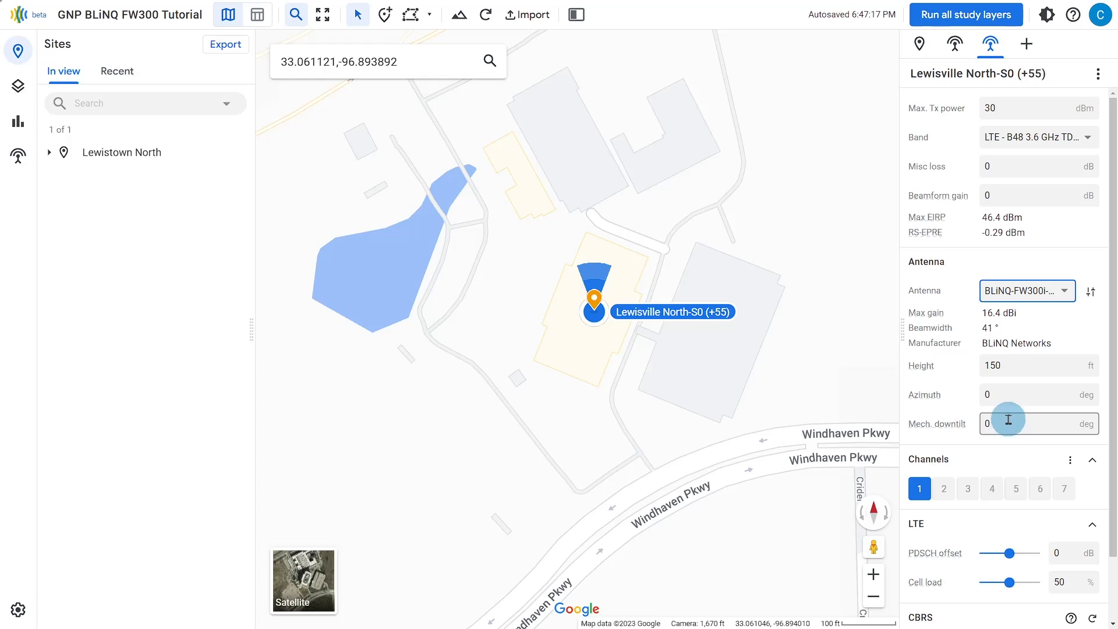
Set the azimuth of Lewisville North-S0 (+55) to 55 degrees
left_click(1011, 396)
double_click(986, 398)
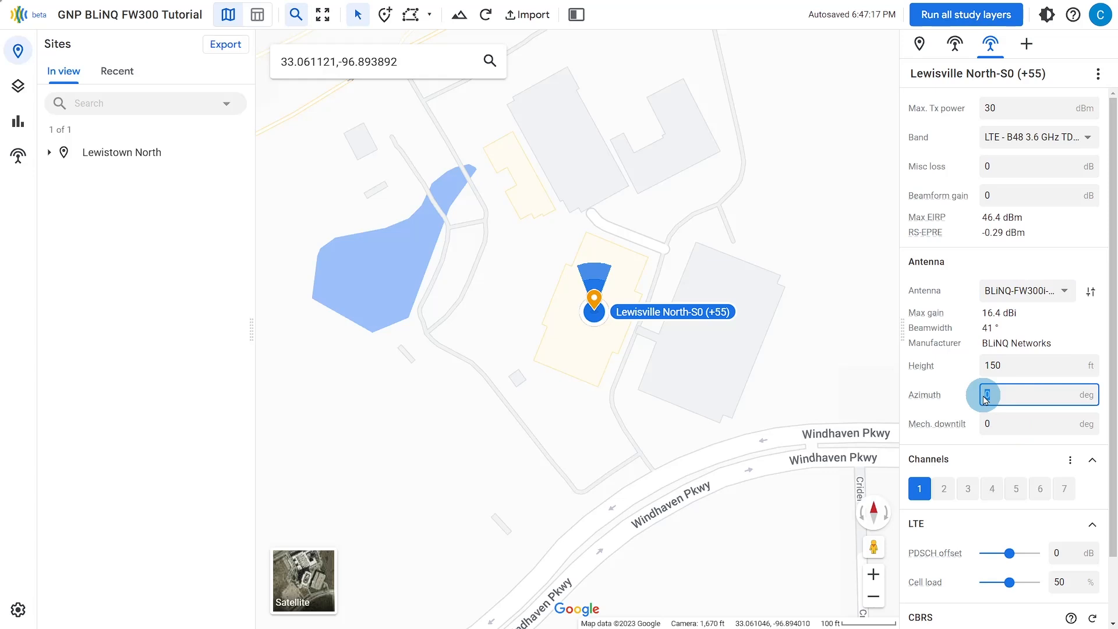
type("55")
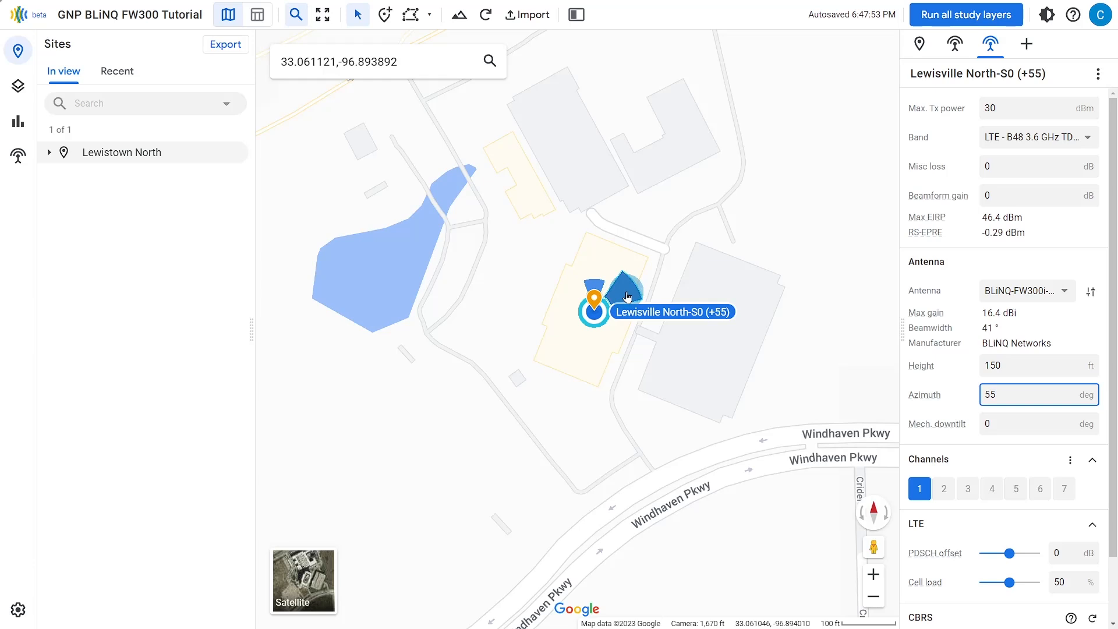
double_click(999, 397)
Switch Lewisville North-S0 (+55) from channel 1 to channel 2 and check its CBRS settings
left_click(922, 491)
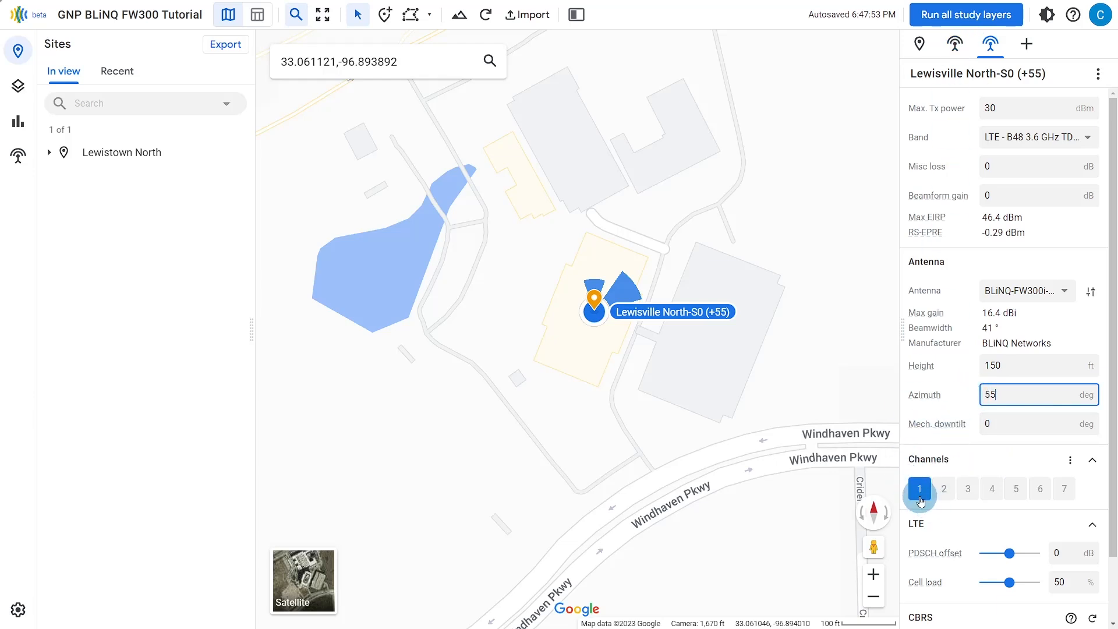
left_click(920, 494)
left_click(945, 502)
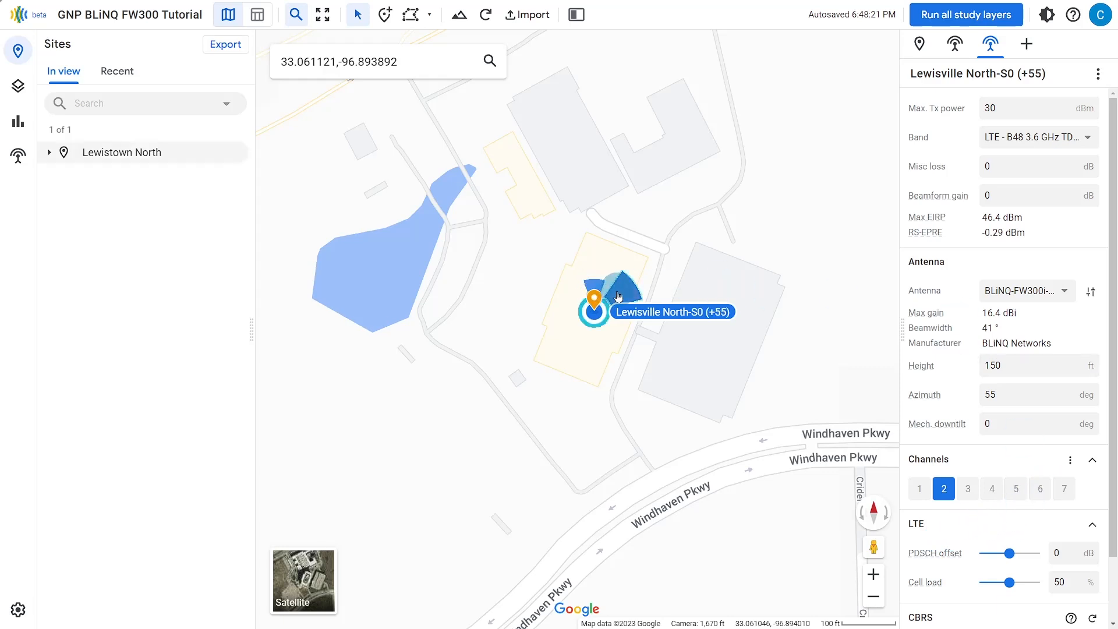
scroll(1042, 450, "down", 2)
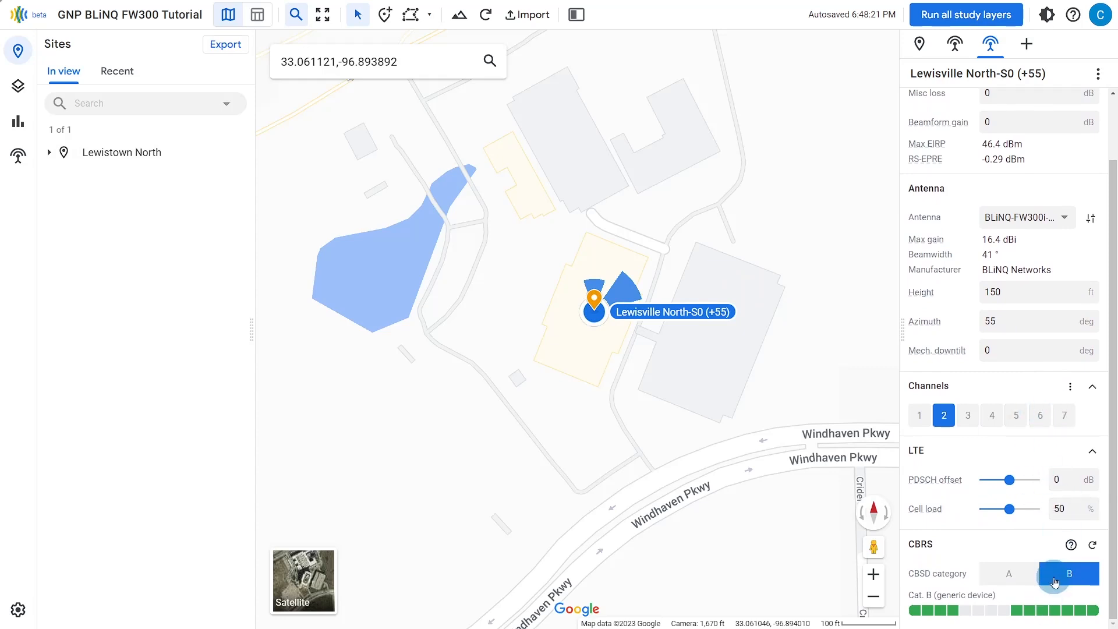
scroll(1053, 580, "up", 2)
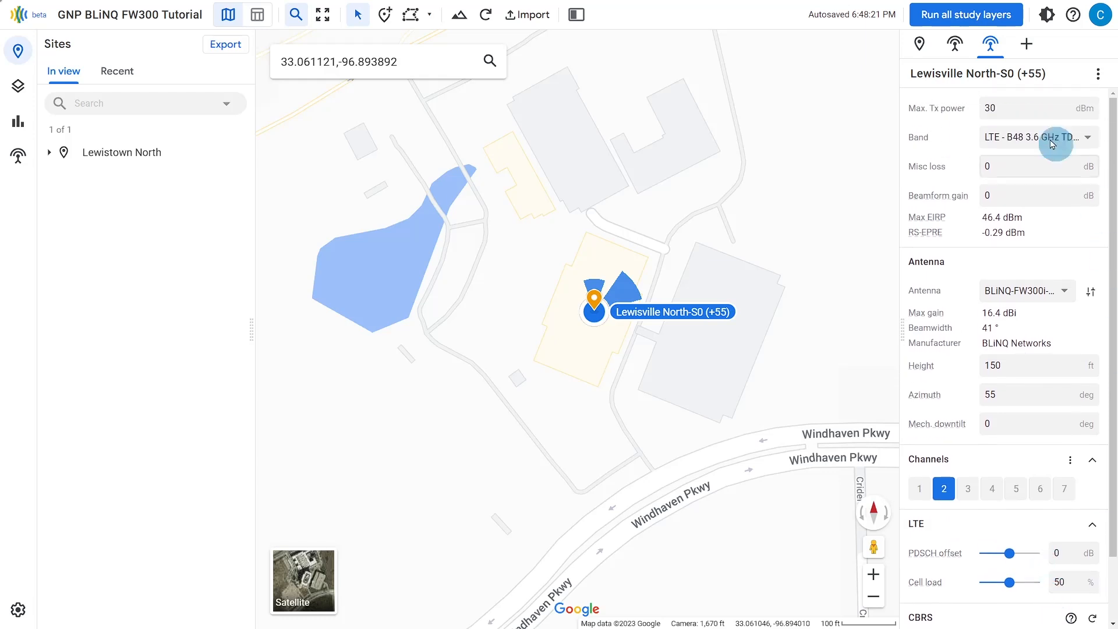
Duplicate the Lewisville North-S0 (+55) device and set the copy's azimuth to 305 degrees
left_click(993, 51)
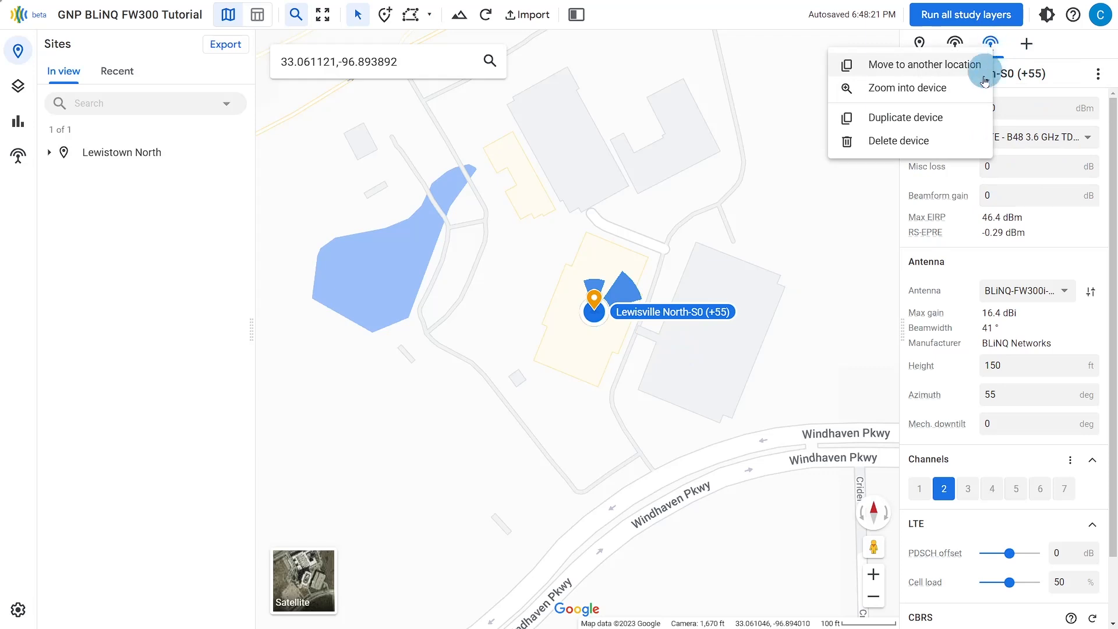
left_click(913, 118)
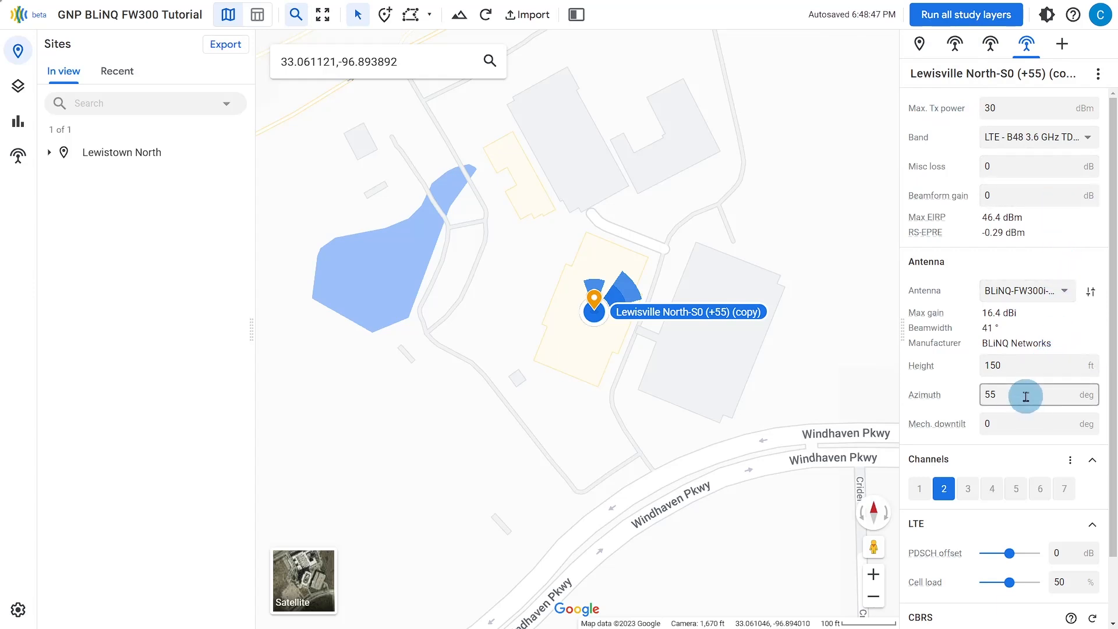
left_click_drag(1026, 397, 949, 396)
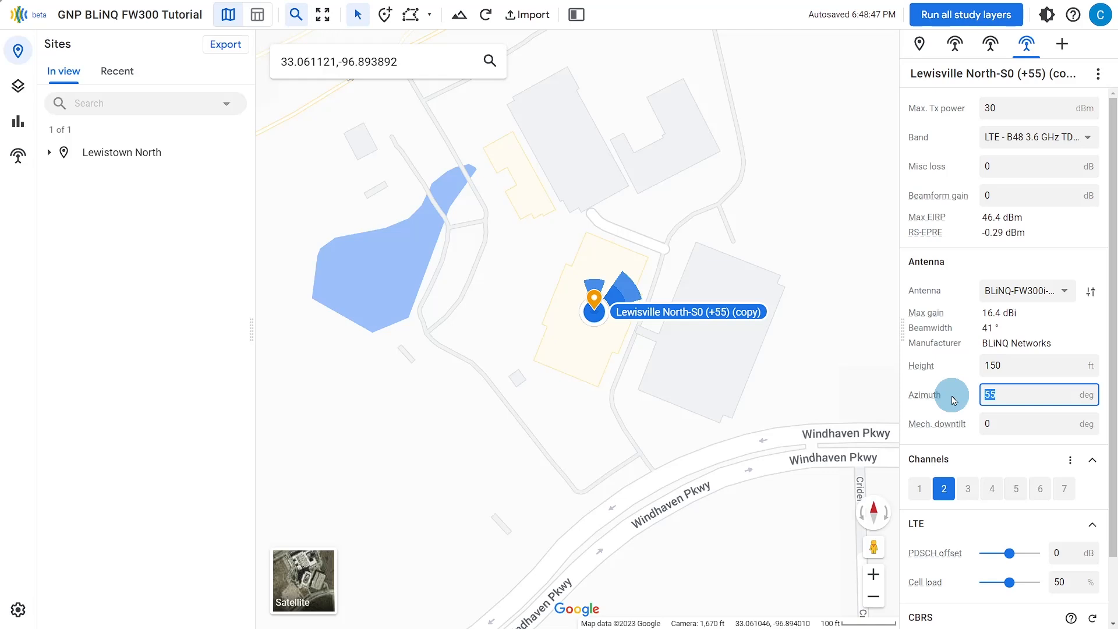
type("305")
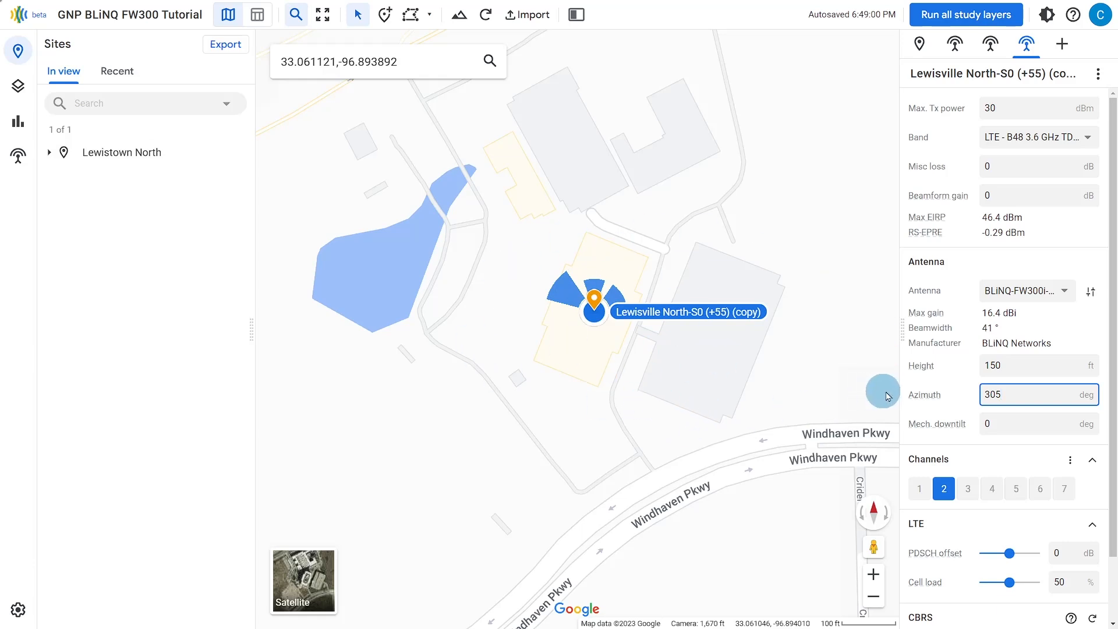
left_click(916, 361)
Assign the BLiNQ-FW300i-S2-(-55) antenna to the copy of Lewisville North-S0 (+55)
scroll(925, 390, "down", 2)
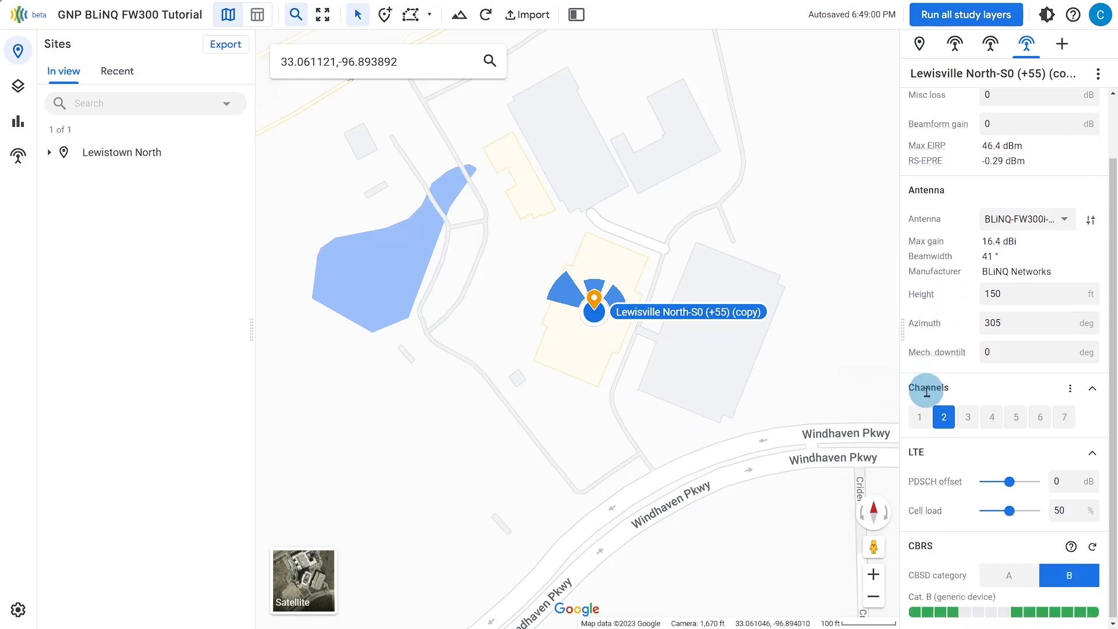
scroll(934, 403, "up", 2)
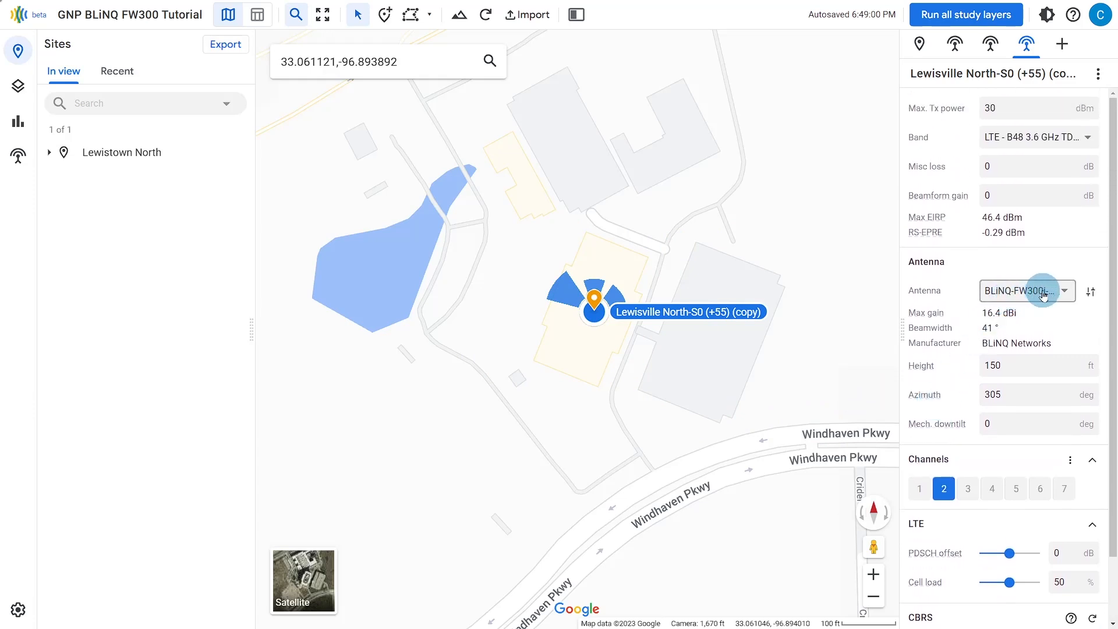
left_click(1065, 293)
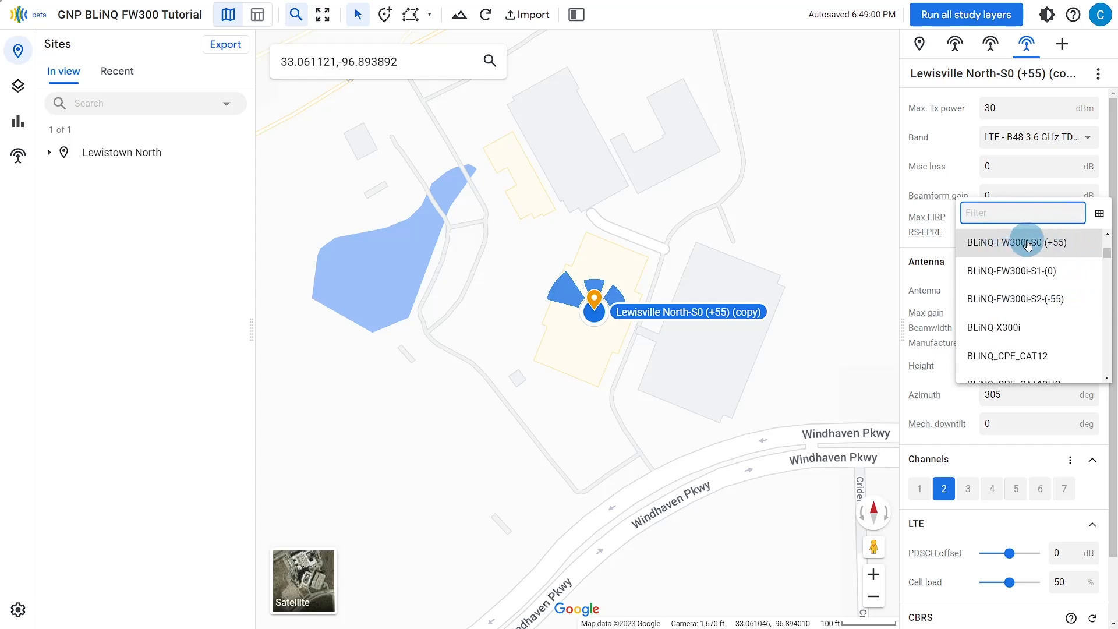
left_click(1046, 301)
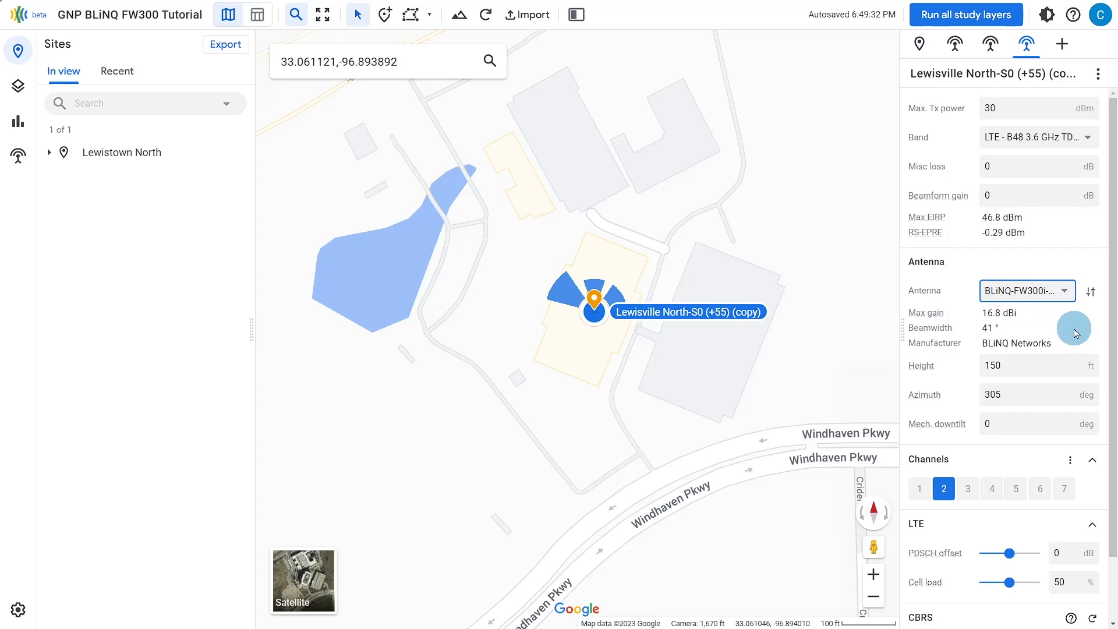
Rename the copied device as Lewisville North-S2 (-55) and deselect it
left_click(1062, 72)
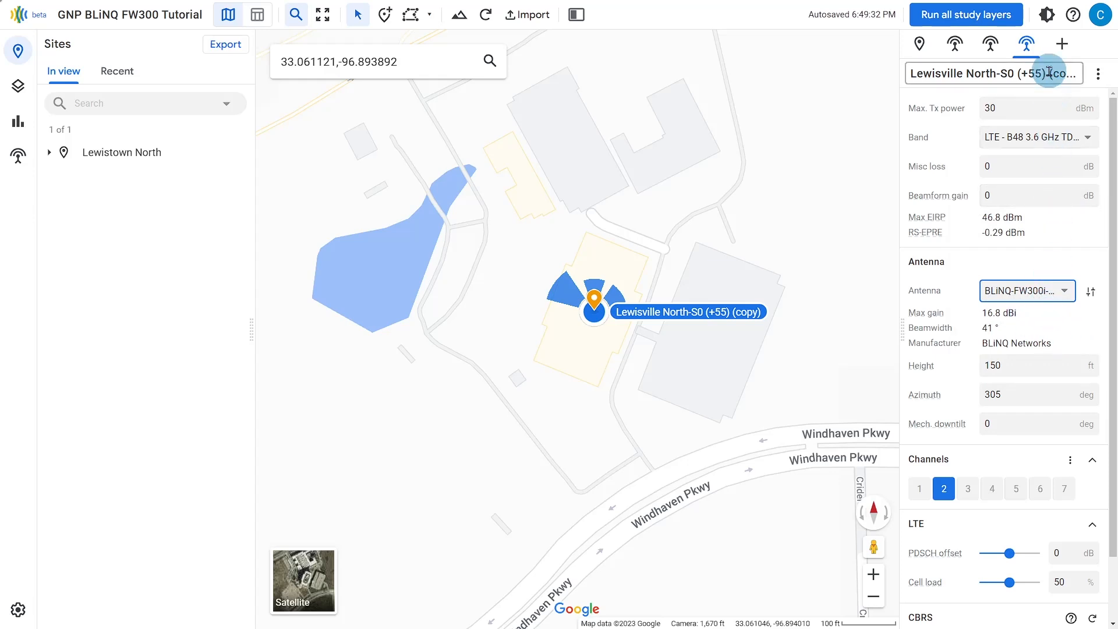
key("Right")
key("Right")
key("Right")
key("Right")
key("shift+Left")
key("shift+Left")
key("shift+Left")
key("shift+Left")
key("shift+Left")
key("shift+Left")
key("shift+Left")
key("shift+Left")
key("shift+Left")
key("shift+Left")
key("shift+Left")
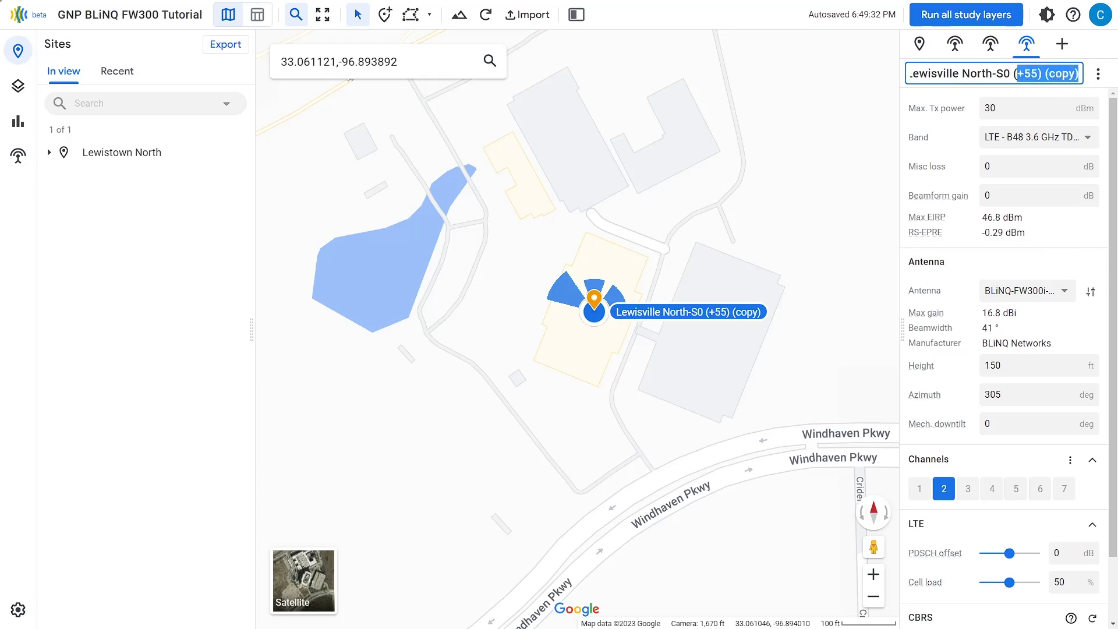
type("-55")
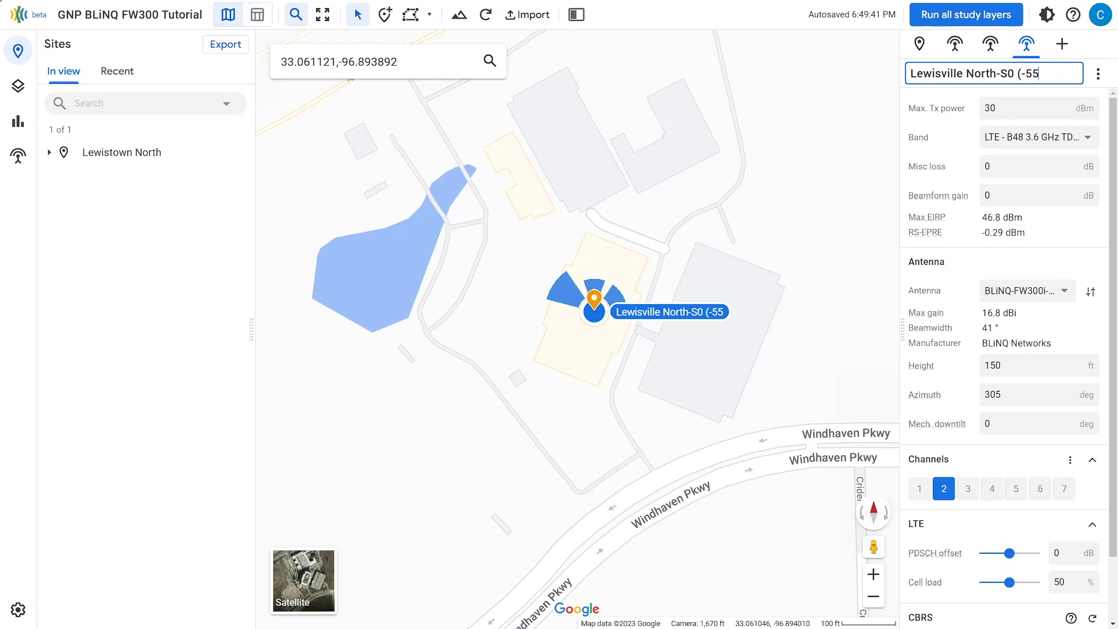
type(")")
key("shift+Left")
type("2")
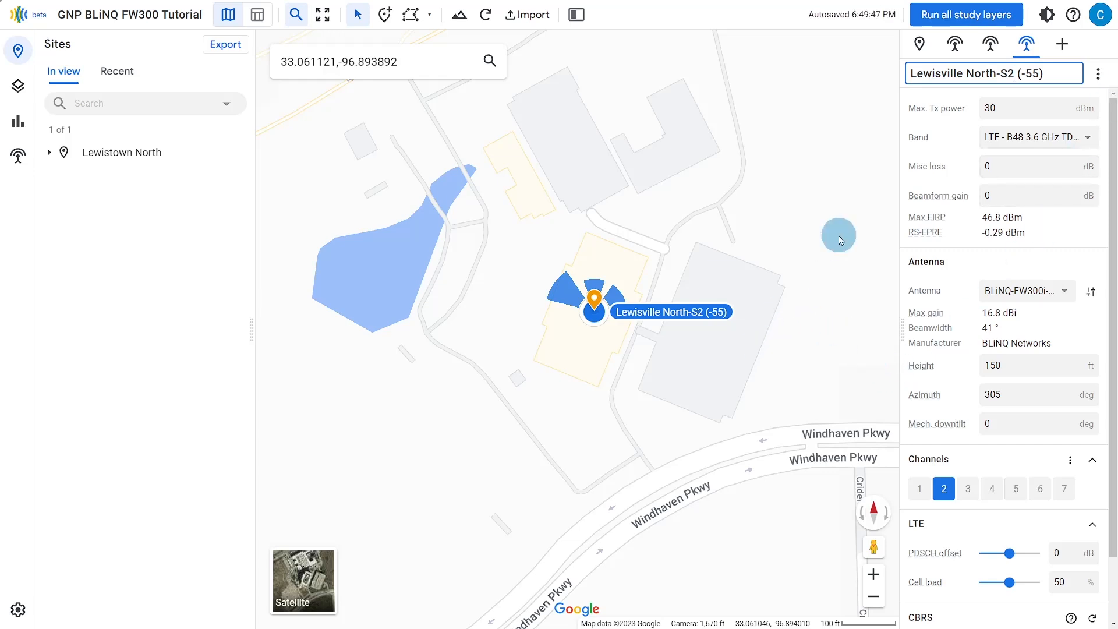
left_click(712, 399)
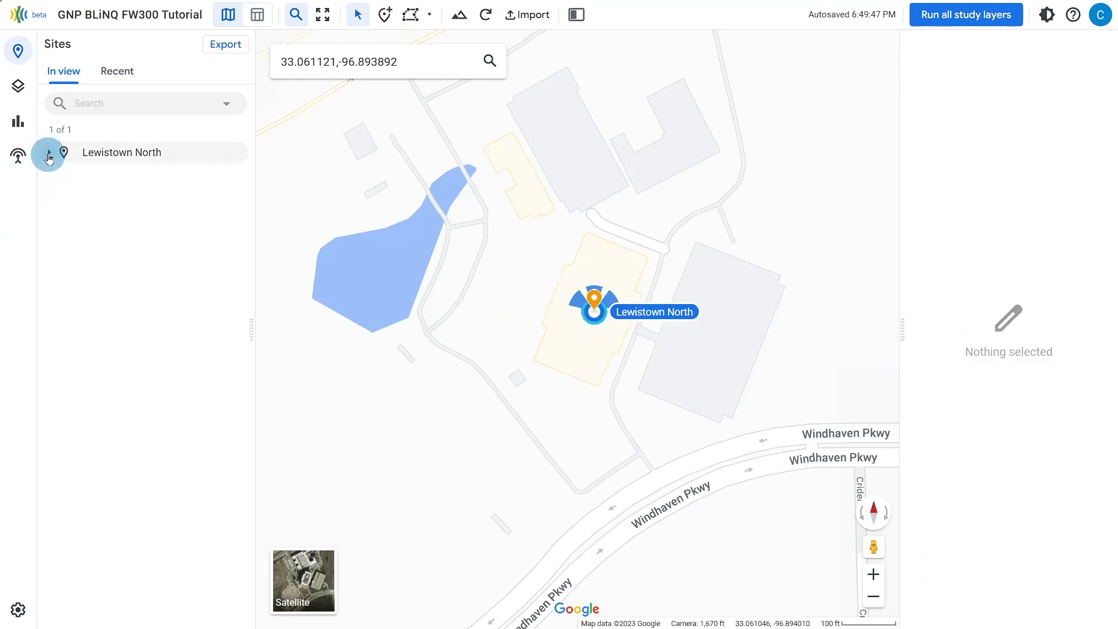
Expand the Lewistown North site and review the settings of its S0, S1 and S2 sector devices
left_click(48, 153)
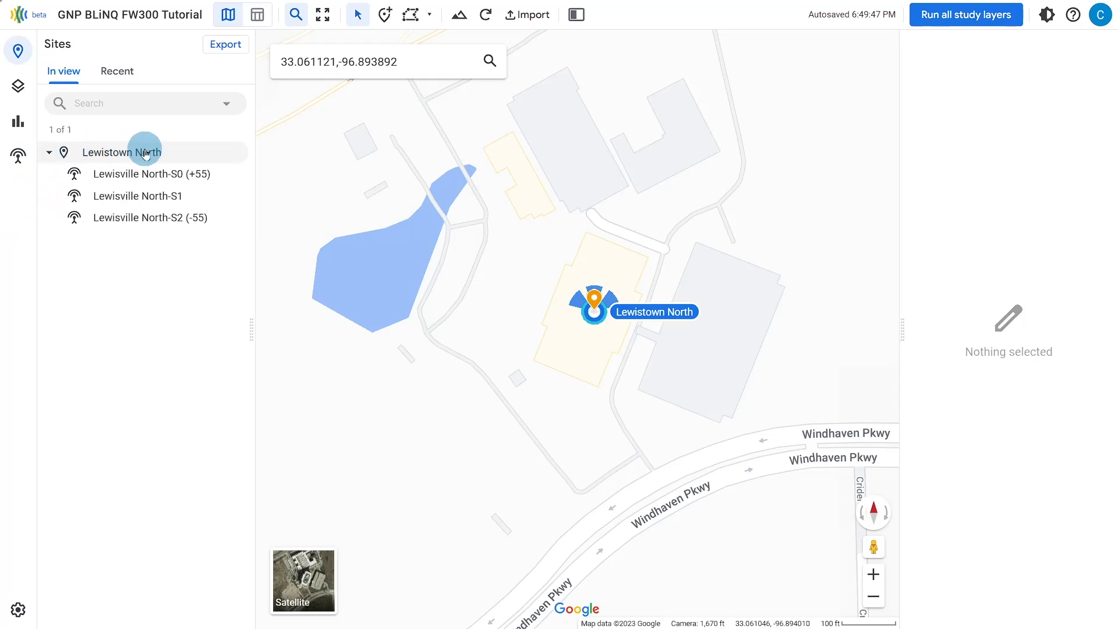
left_click(48, 153)
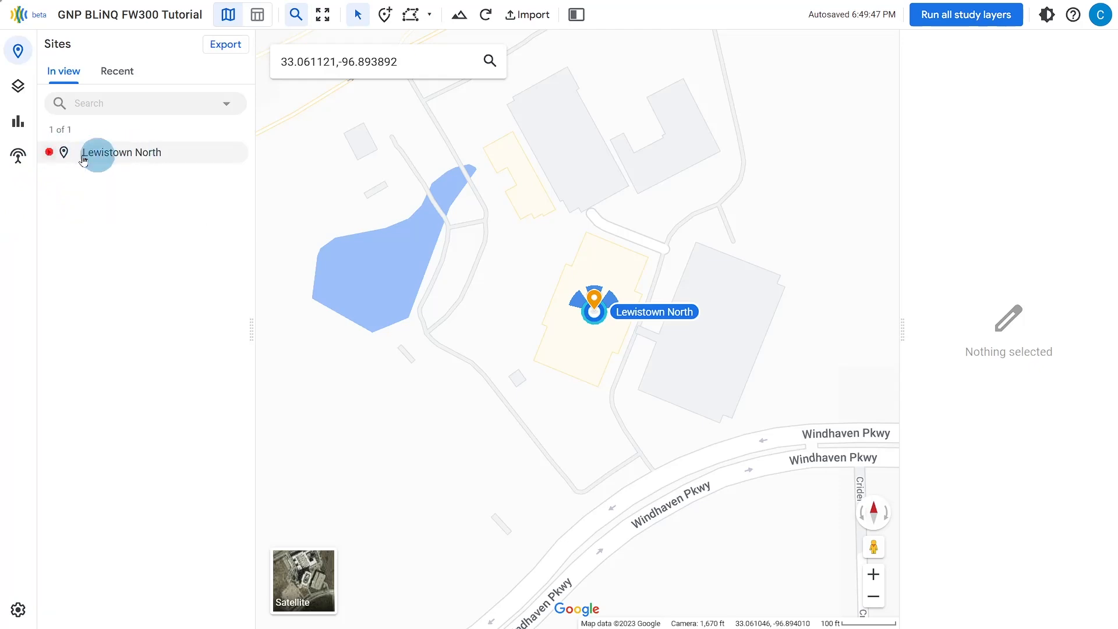
left_click(49, 153)
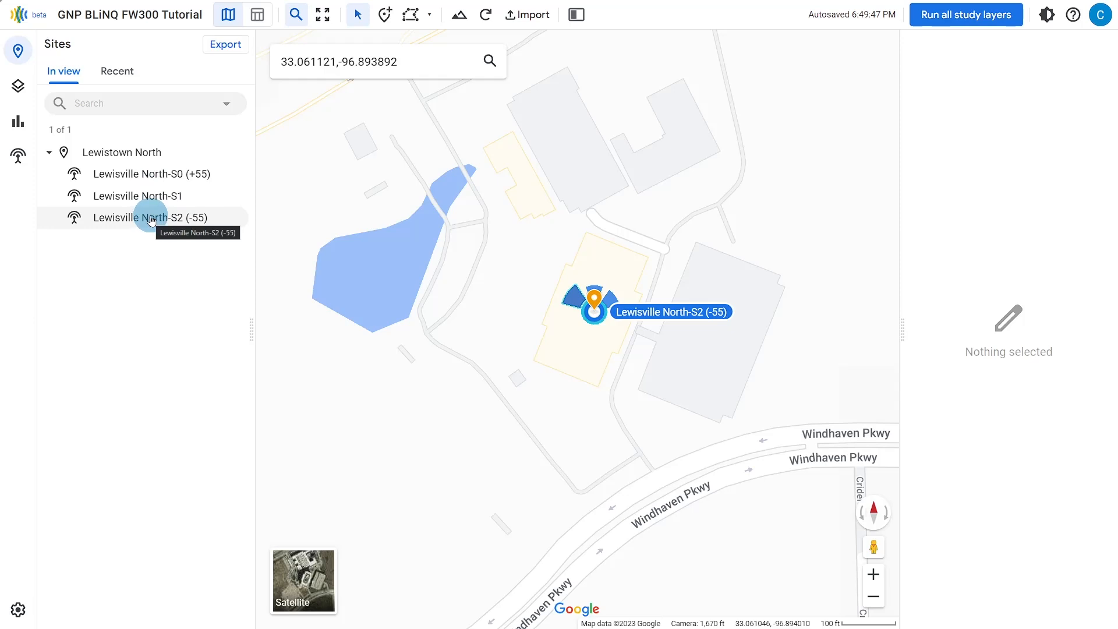
left_click(159, 178)
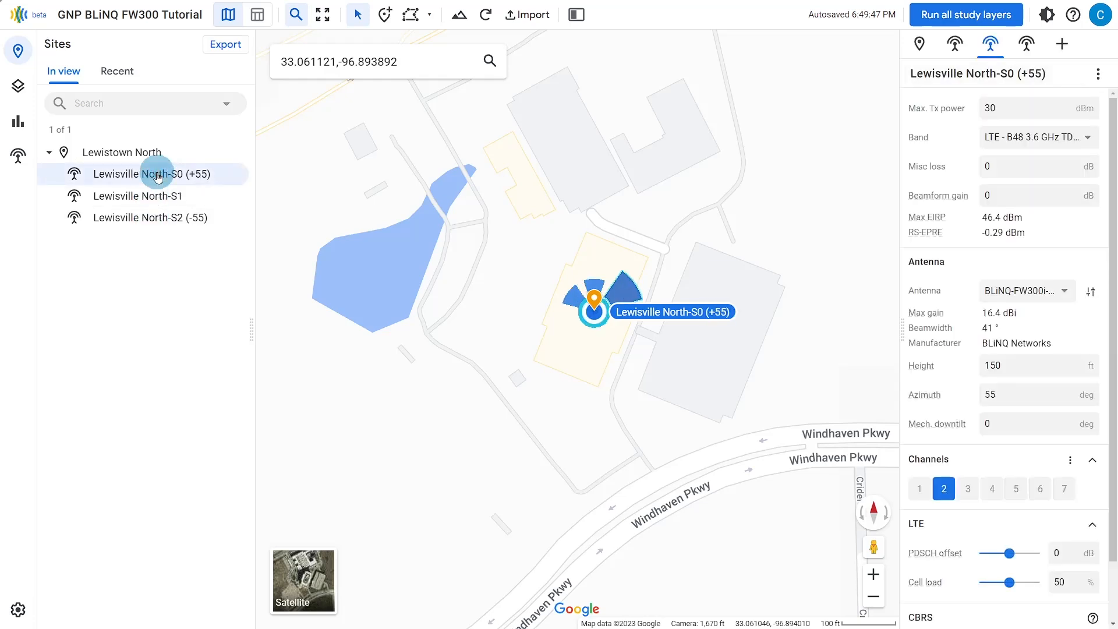
left_click(154, 196)
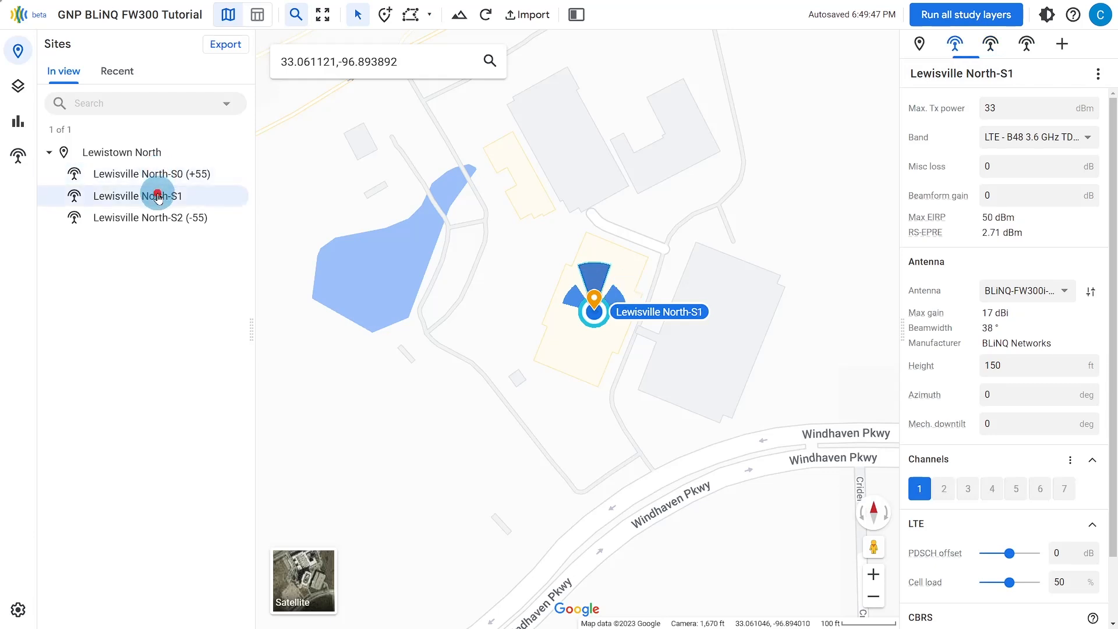
left_click(159, 219)
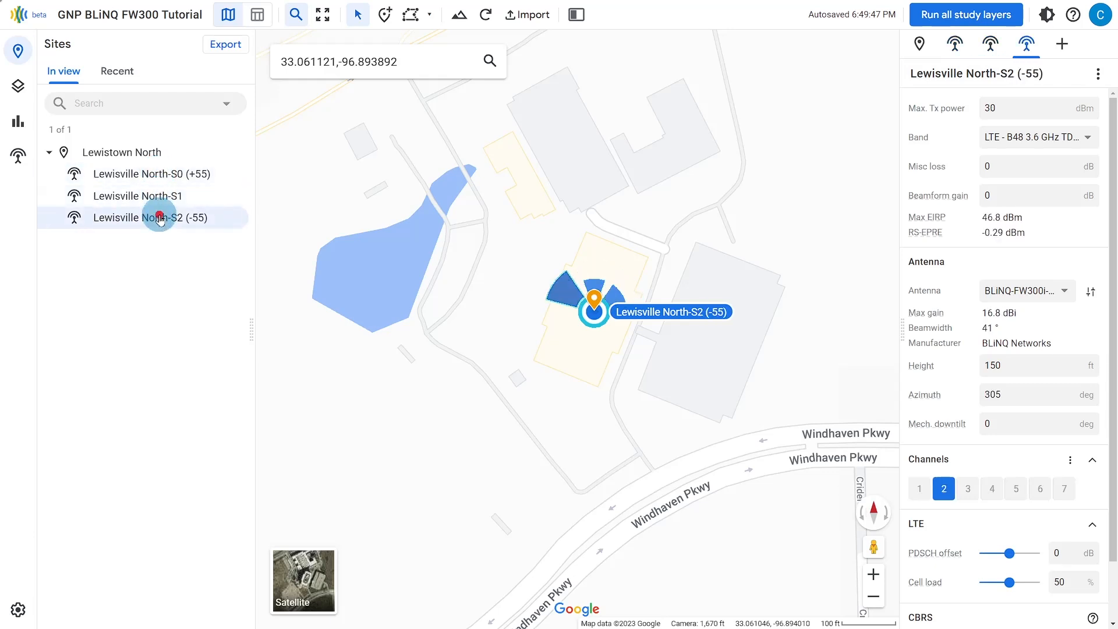
Duplicate the Lewistown North site and expand the copy to show its sector devices
left_click(158, 173)
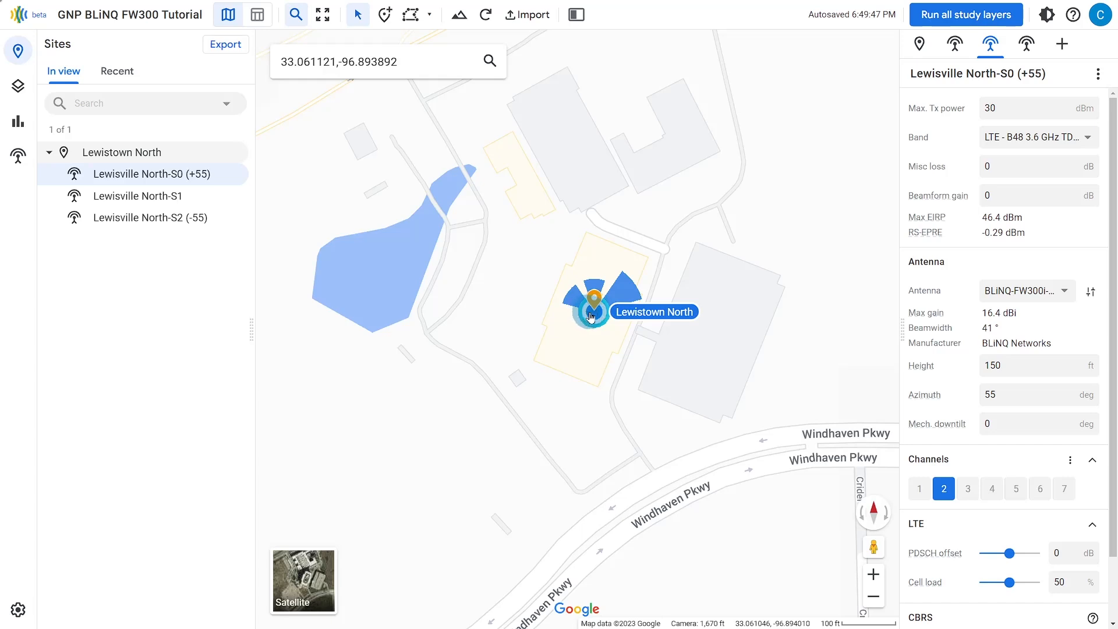
left_click(103, 153)
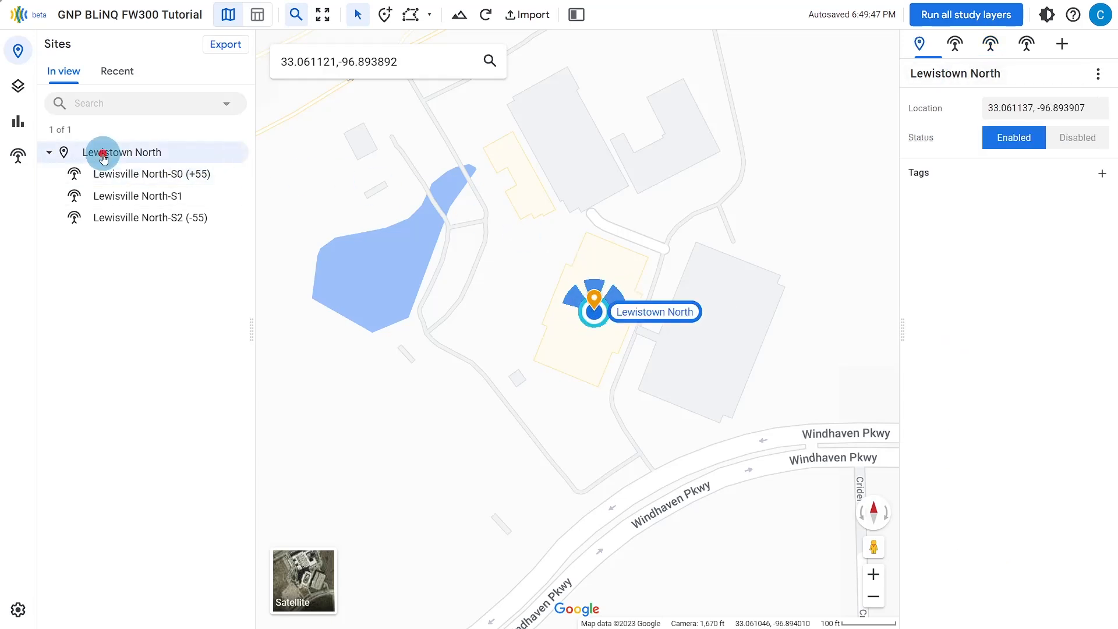
right_click(104, 154)
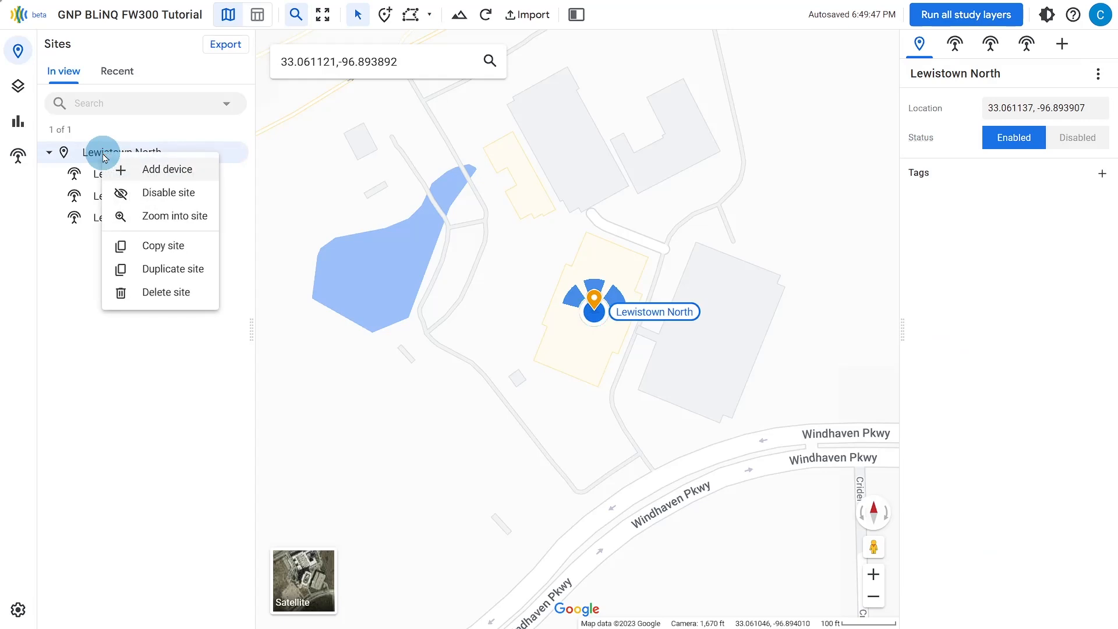
left_click(164, 271)
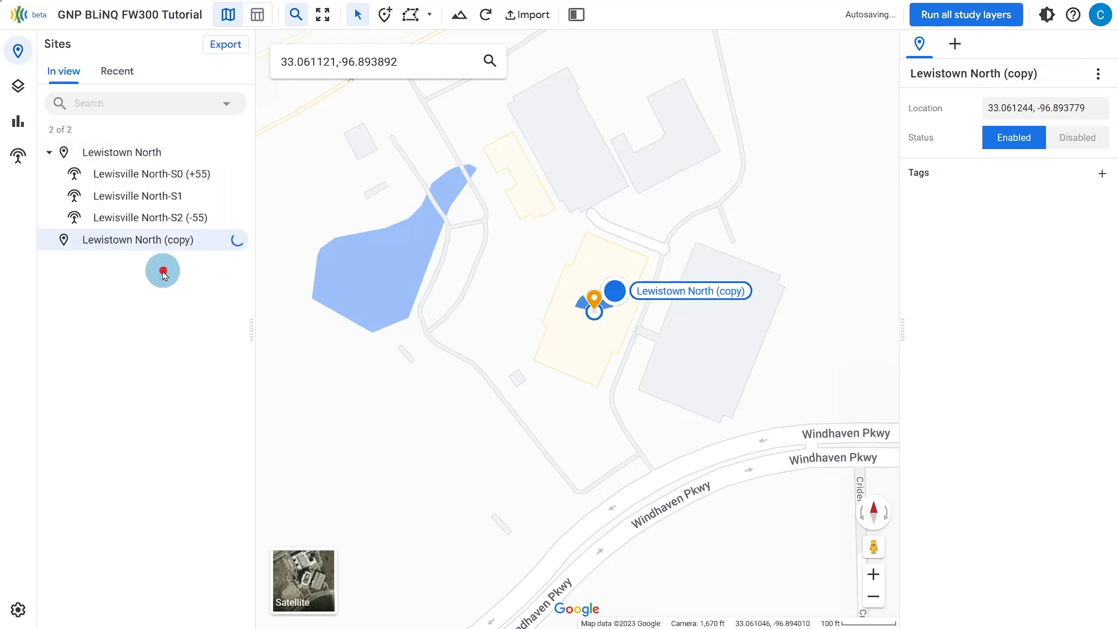
left_click(50, 241)
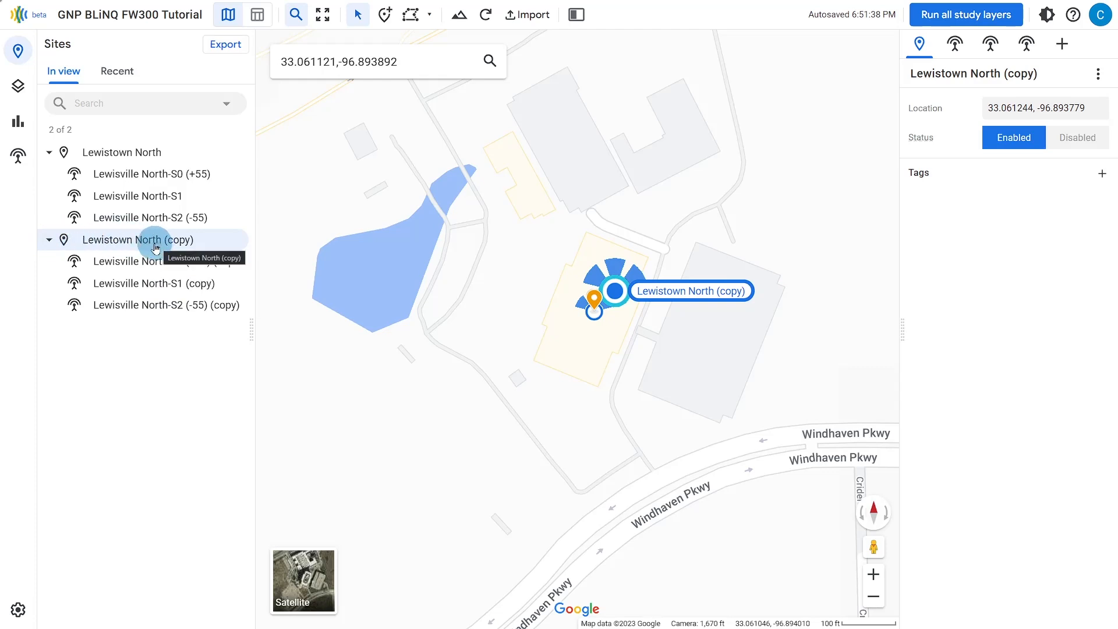
Rename the duplicated site as Lewistown South
left_click(1047, 71)
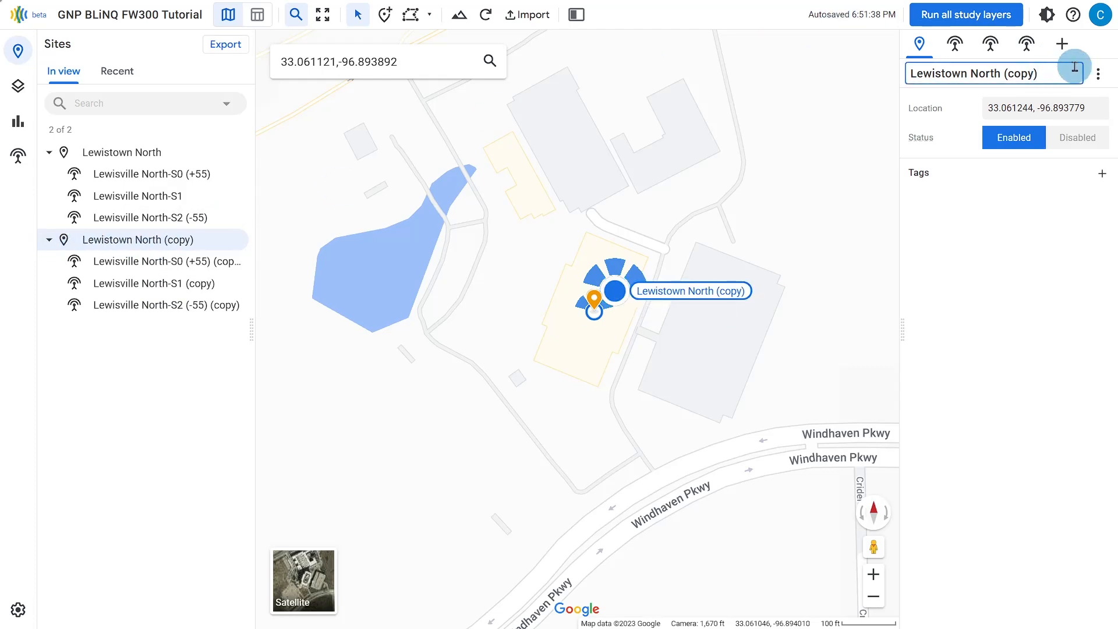
key("BackSpace")
key("BackSpace")
key("BackSpace")
key("BackSpace")
key("BackSpace")
key("BackSpace")
key("BackSpace")
key("BackSpace")
key("BackSpace")
key("BackSpace")
key("BackSpace")
key("BackSpace")
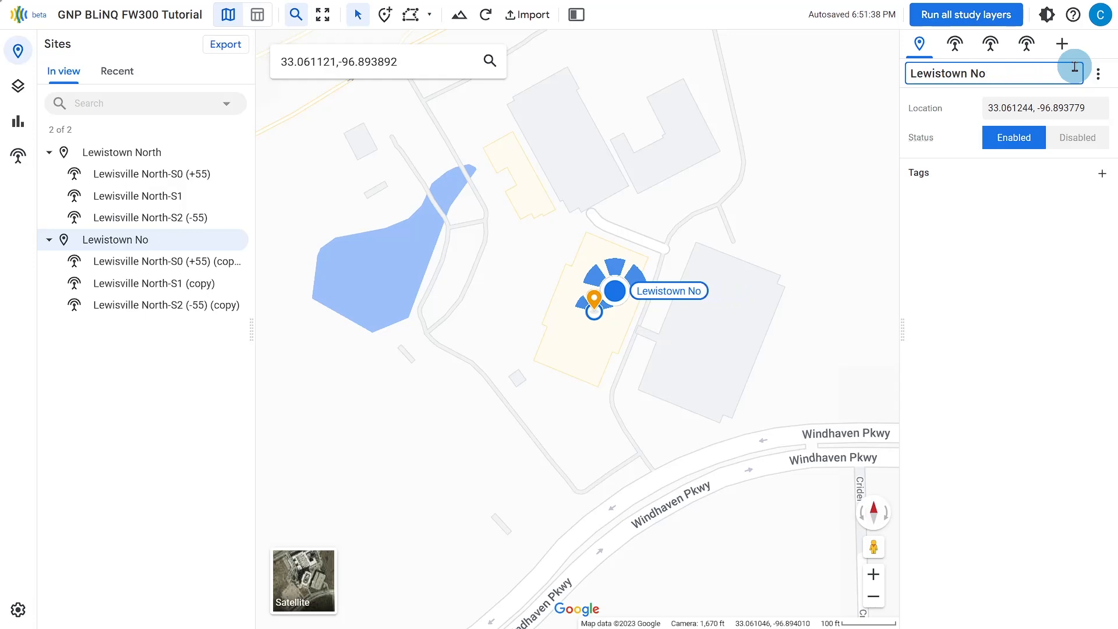
type("South")
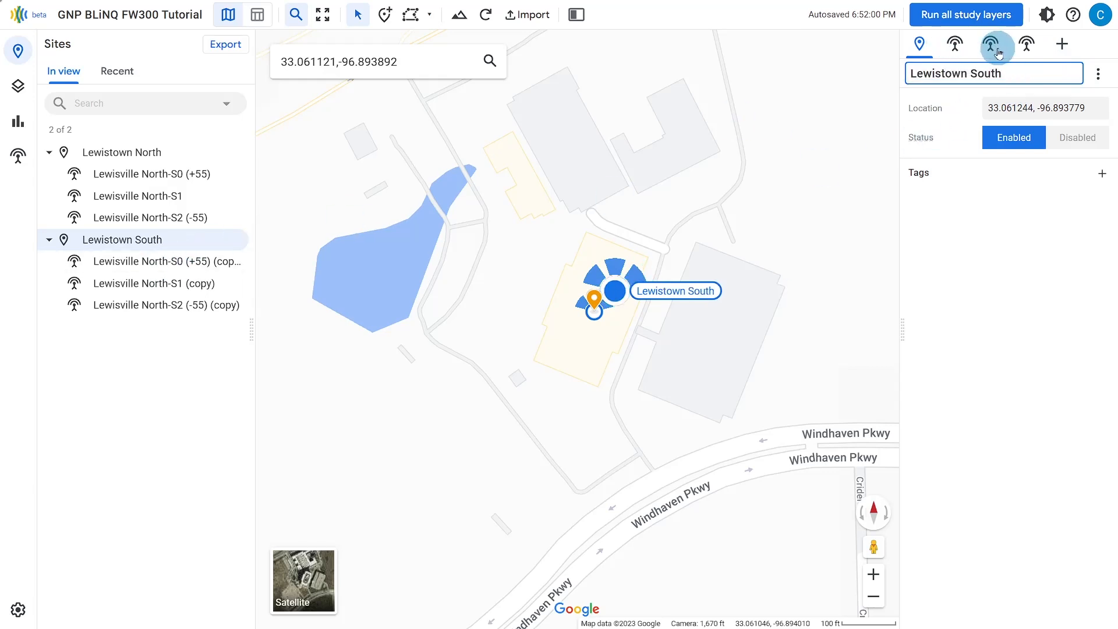
Rename the Lewisville North-S1 (copy) device under Lewistown South as Lewisville South-S1
left_click(127, 262)
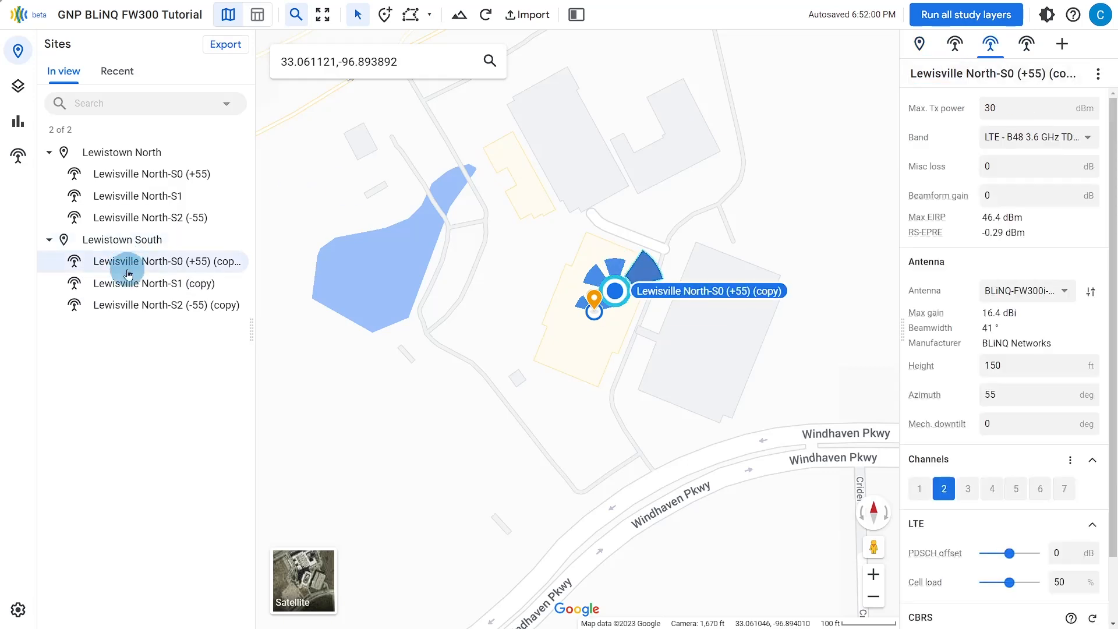
left_click(128, 284)
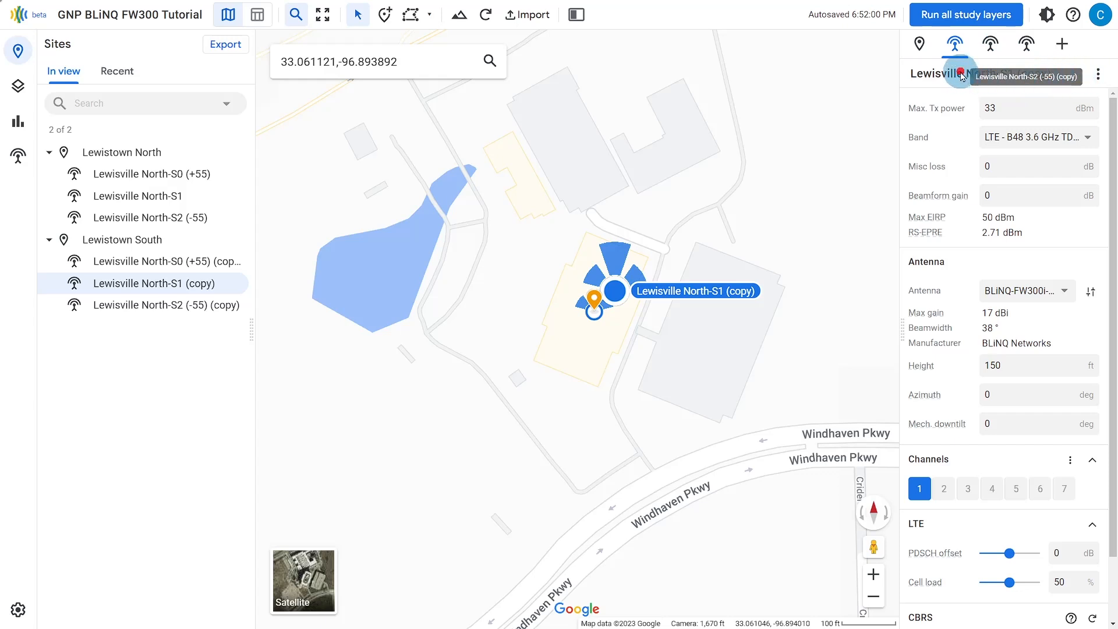
left_click(1063, 69)
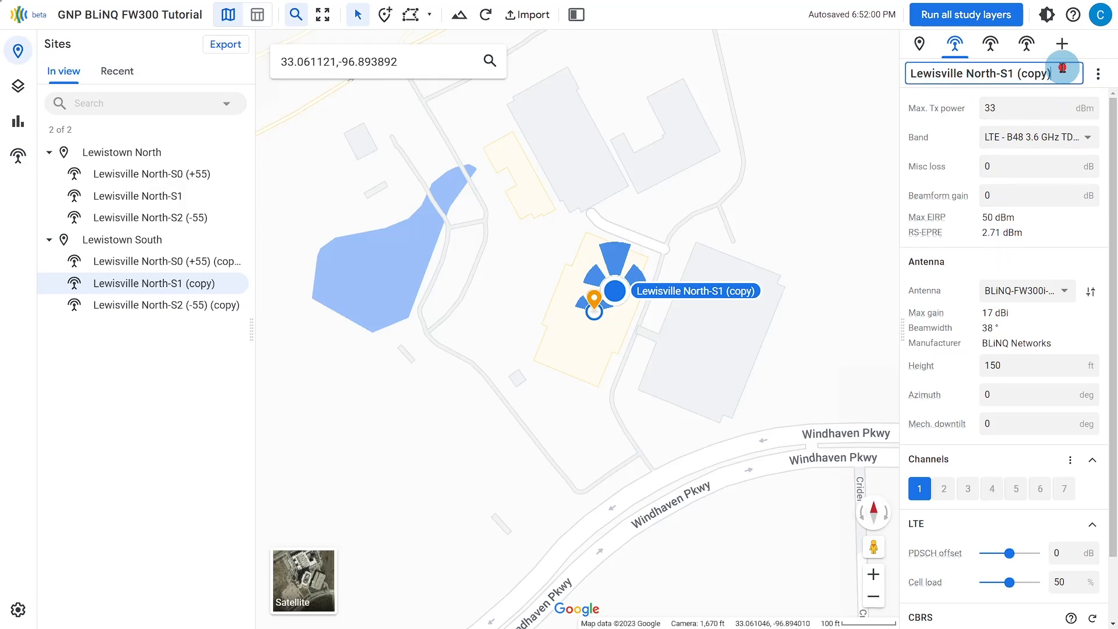
key("BackSpace")
key("BackSpace")
key("BackSpace")
key("BackSpace")
key("BackSpace")
key("BackSpace")
key("BackSpace")
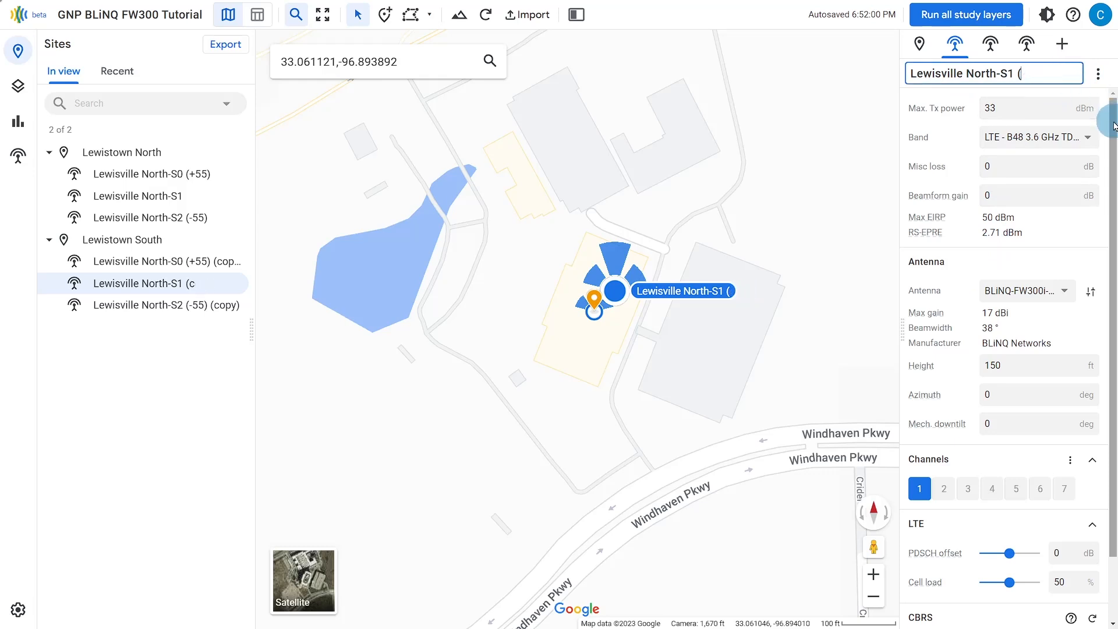
key("BackSpace")
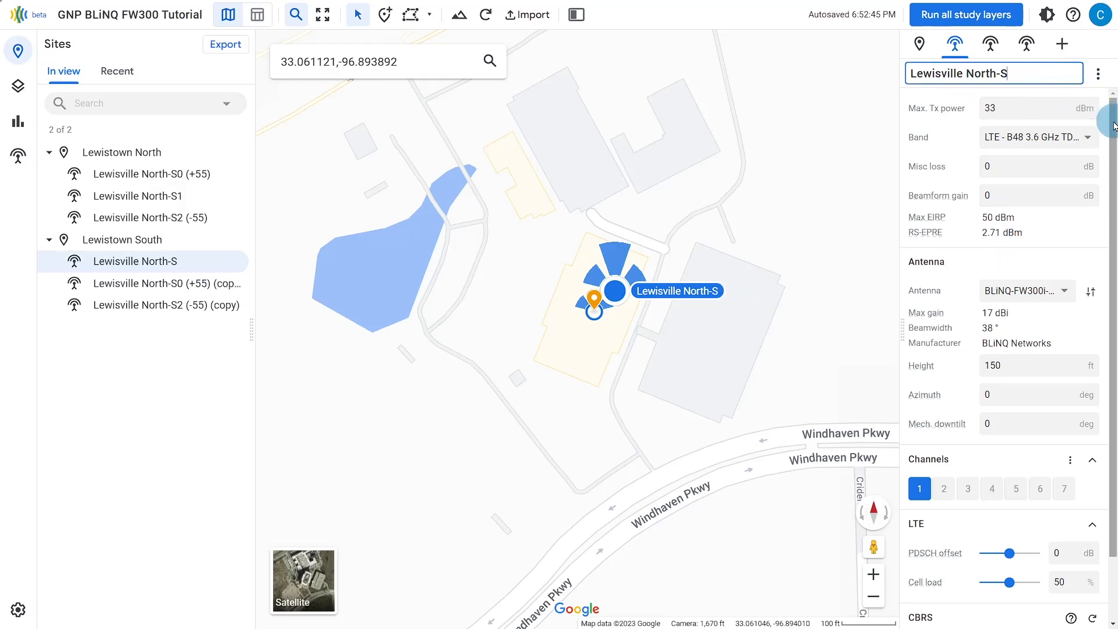
type("1")
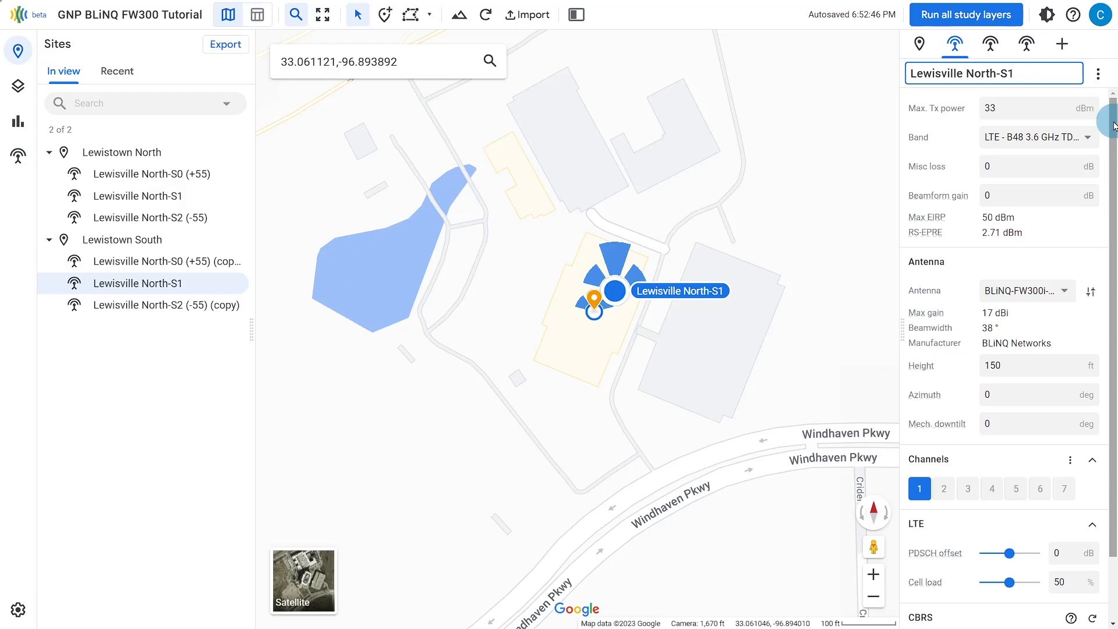
type("S")
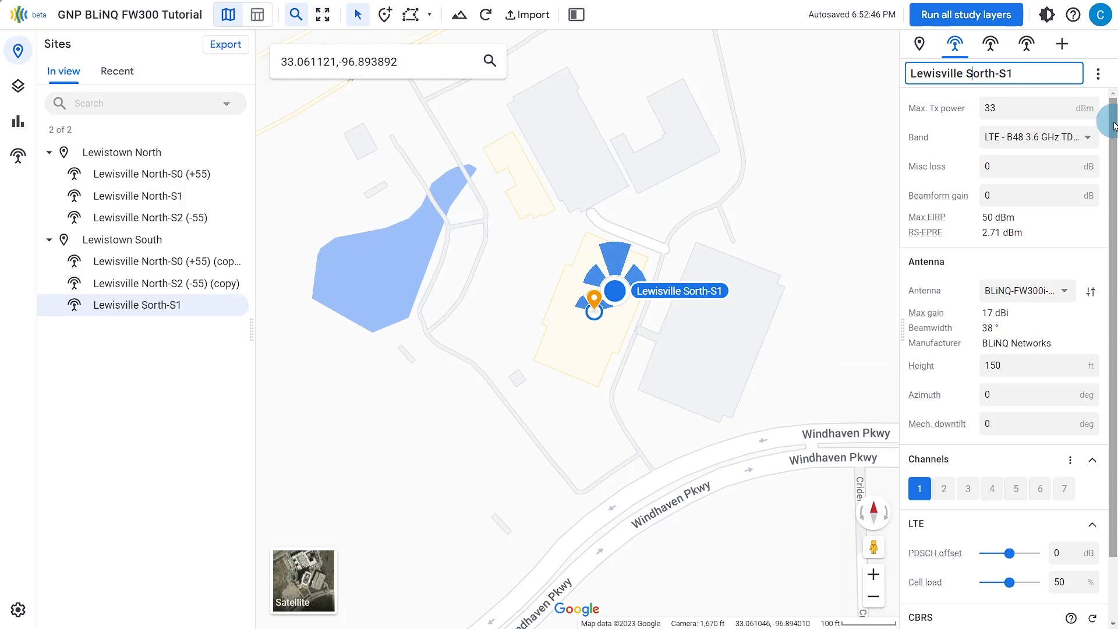
key("Right")
key("shift+Right")
type("uth")
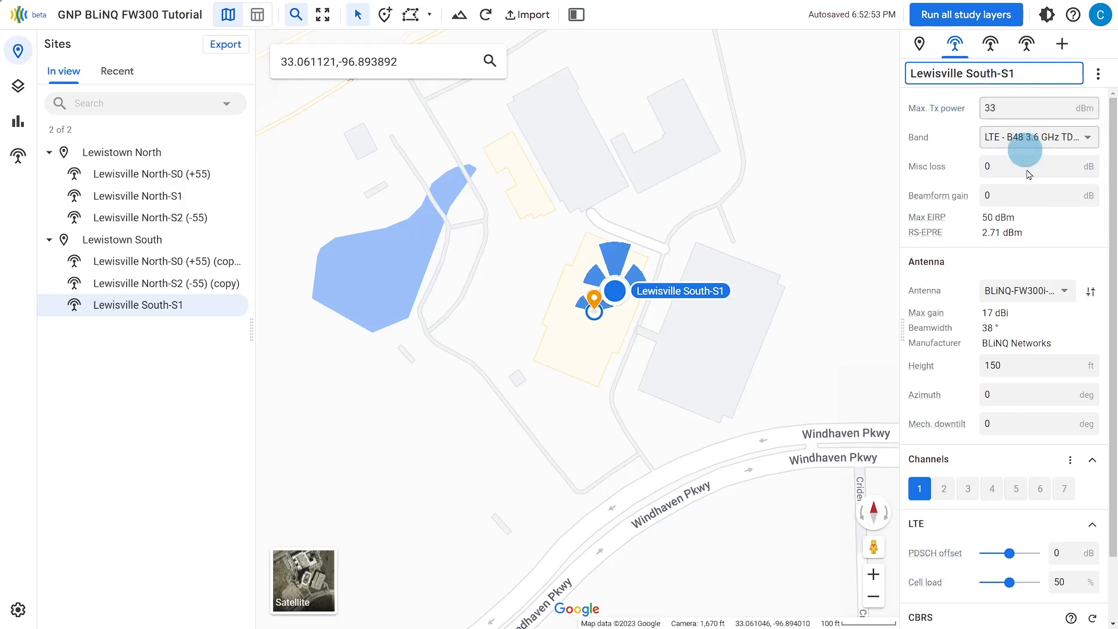
Assign the BLiNQ-FW300i-S1-(0) antenna to Lewisville South-S1, set its azimuth to 180 degrees and deselect it
left_click(1032, 297)
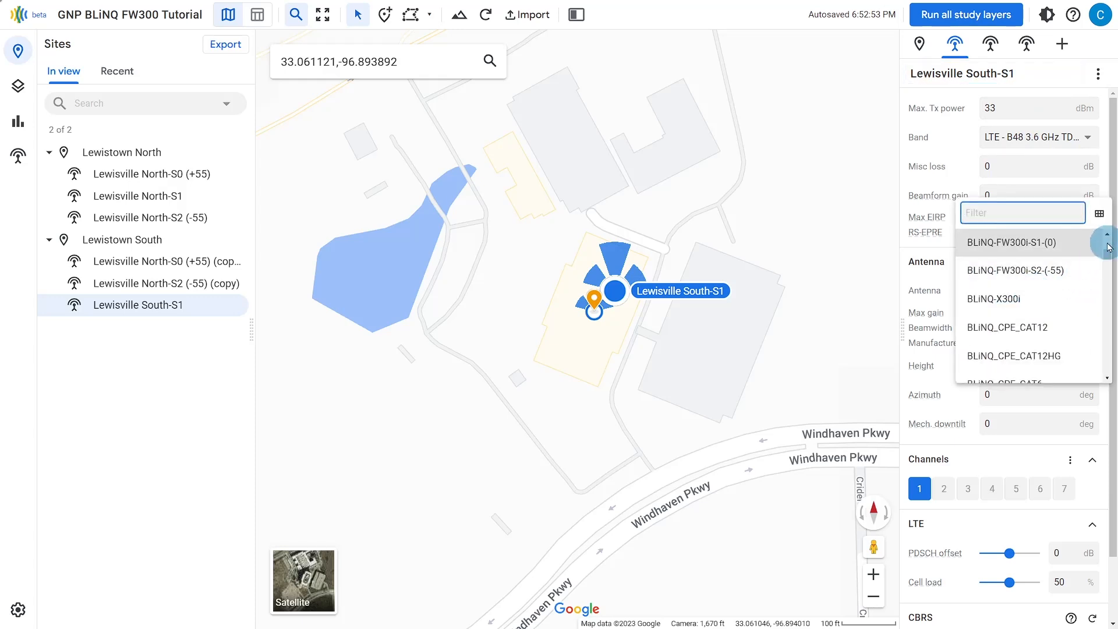
left_click(1073, 244)
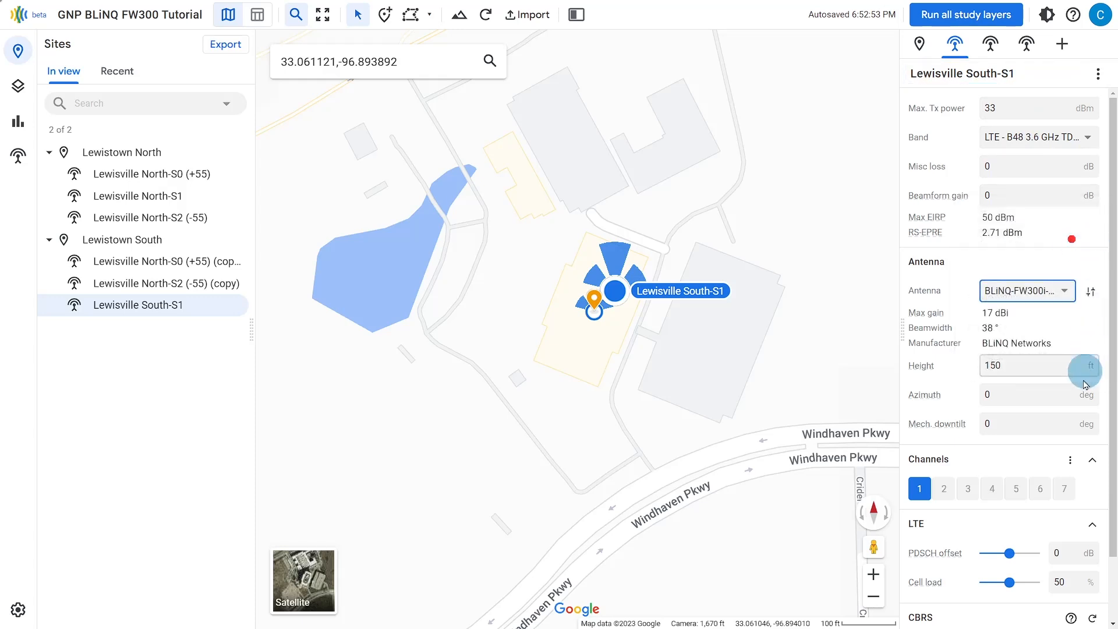
left_click(1023, 396)
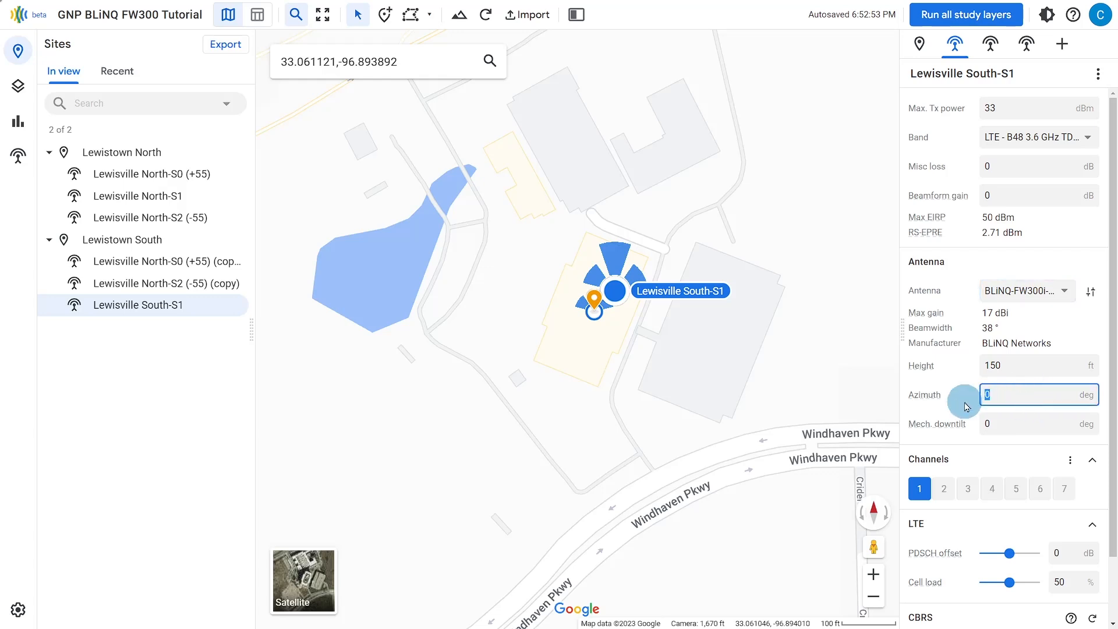
type("180")
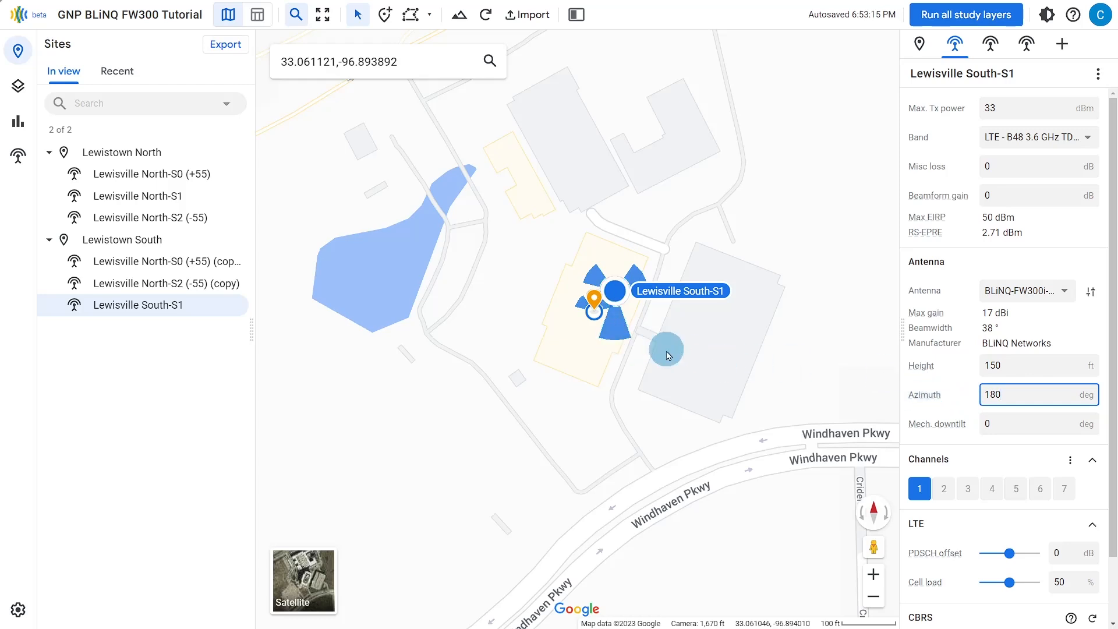
left_click(799, 437)
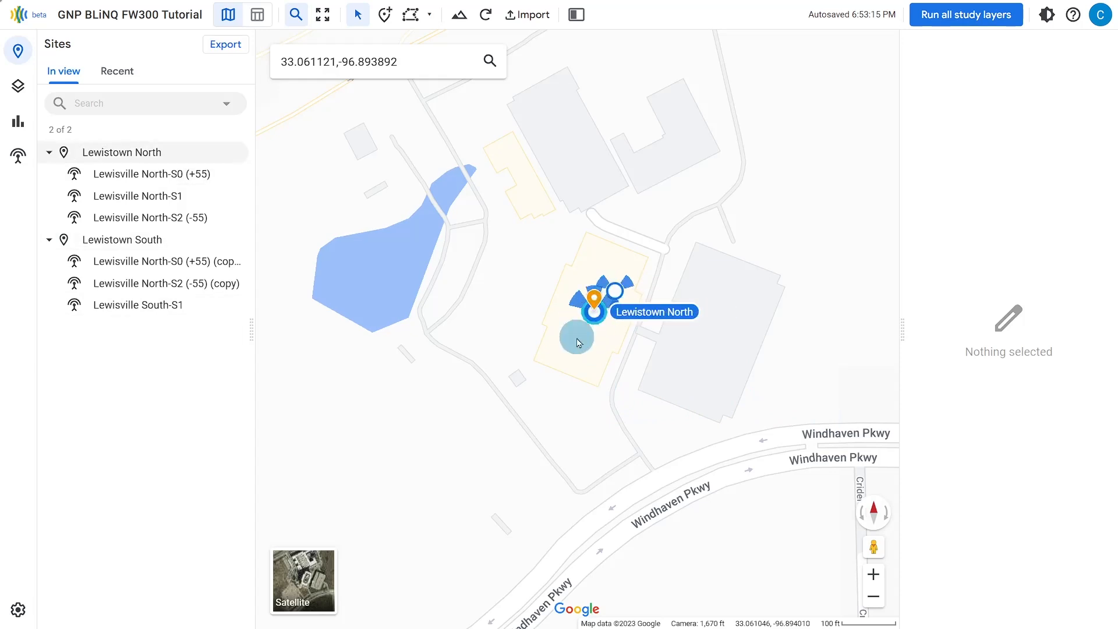
Review the settings and map directions of the three sector devices under the Lewistown South site
left_click(113, 246)
left_click(119, 260)
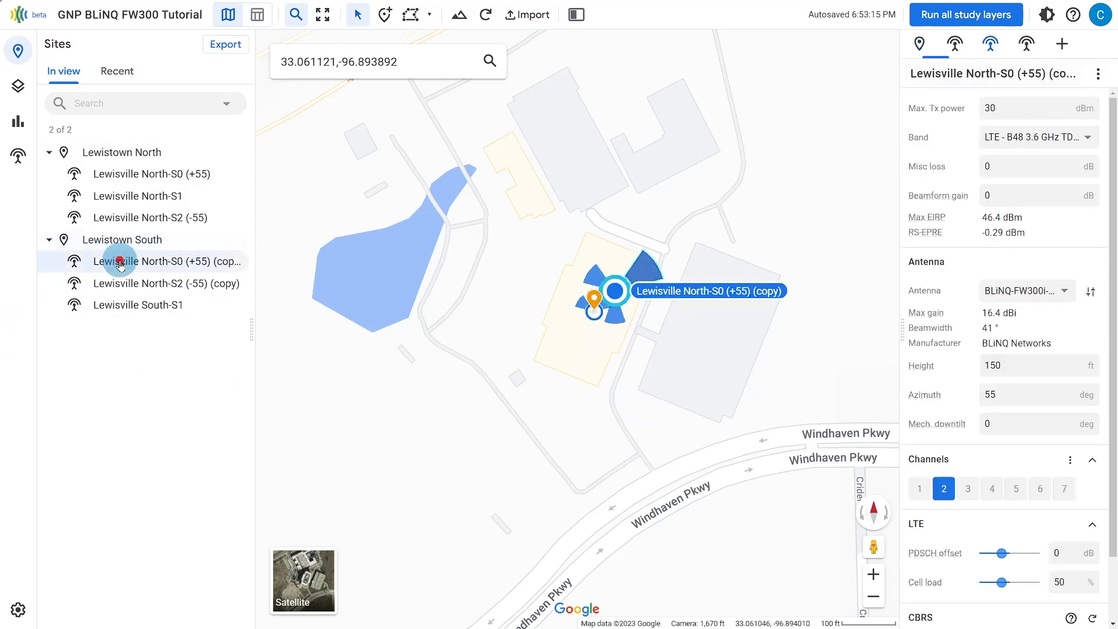
left_click(126, 282)
left_click(126, 305)
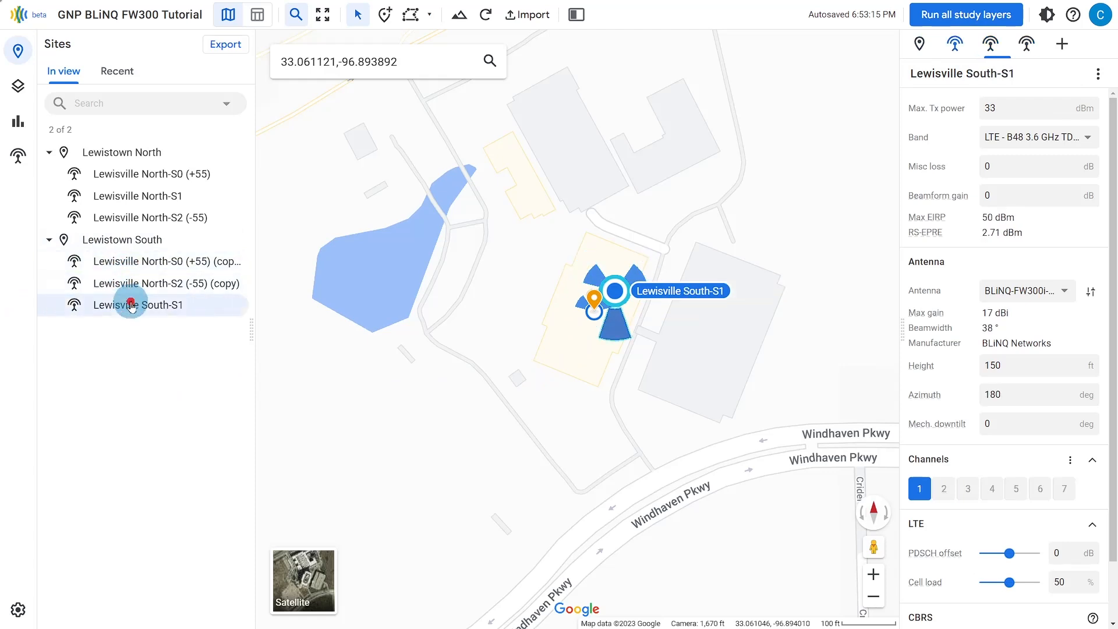
left_click(137, 283)
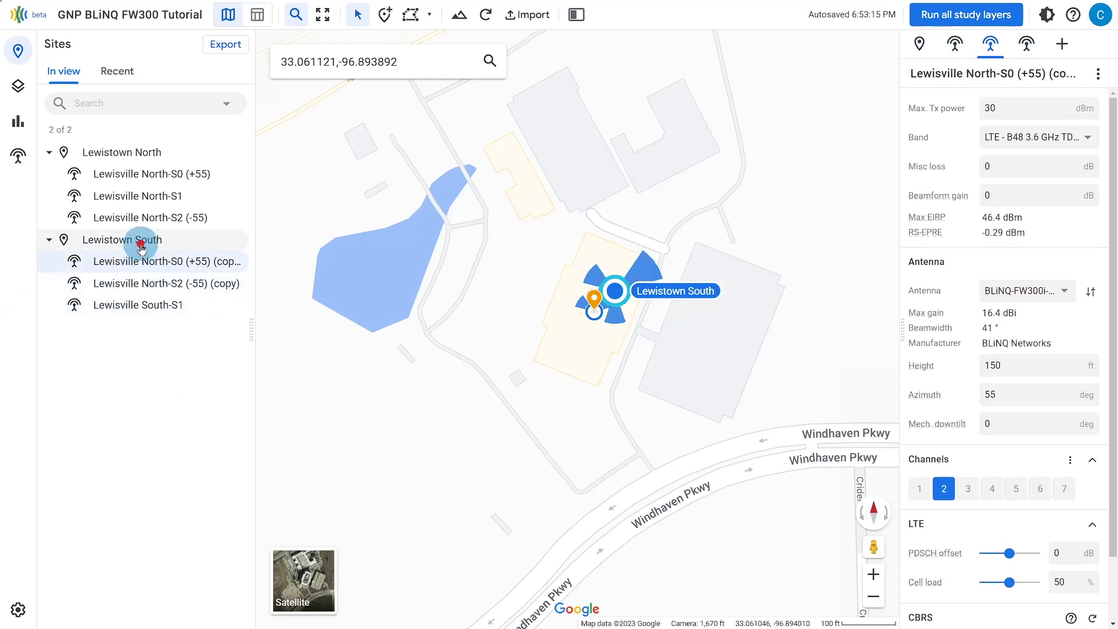
left_click(141, 243)
left_click(145, 271)
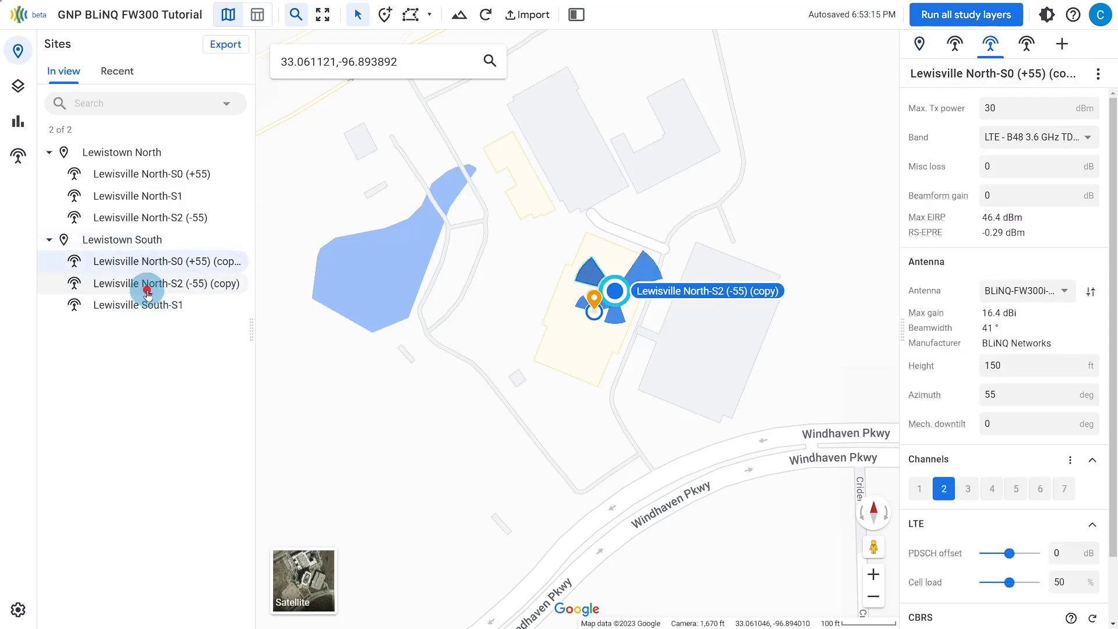
left_click(145, 284)
left_click(147, 306)
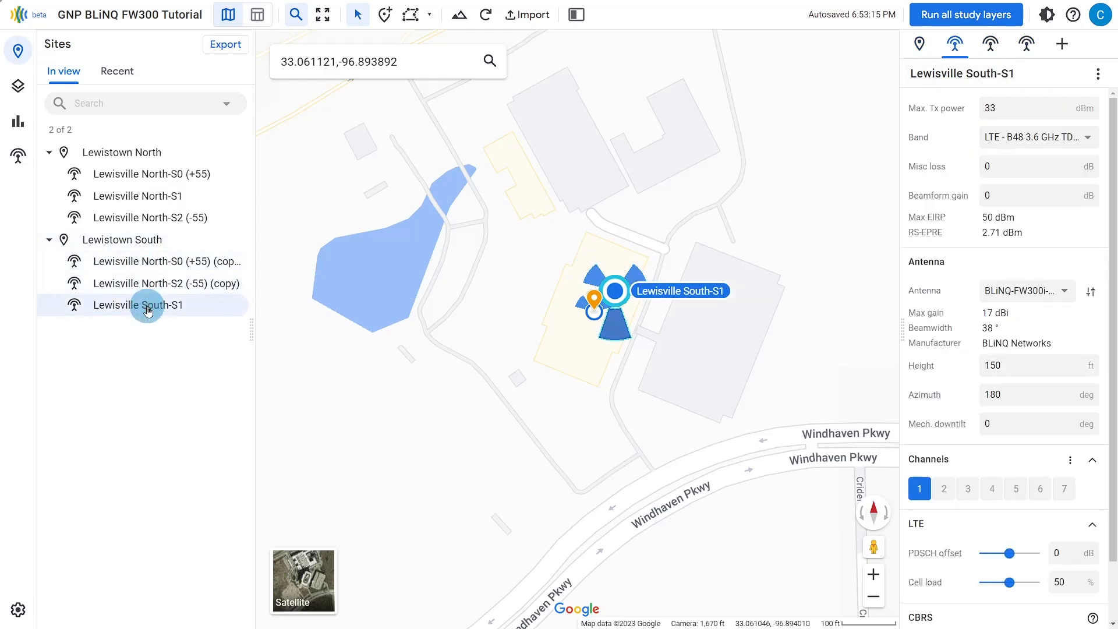
left_click(175, 284)
left_click(178, 307)
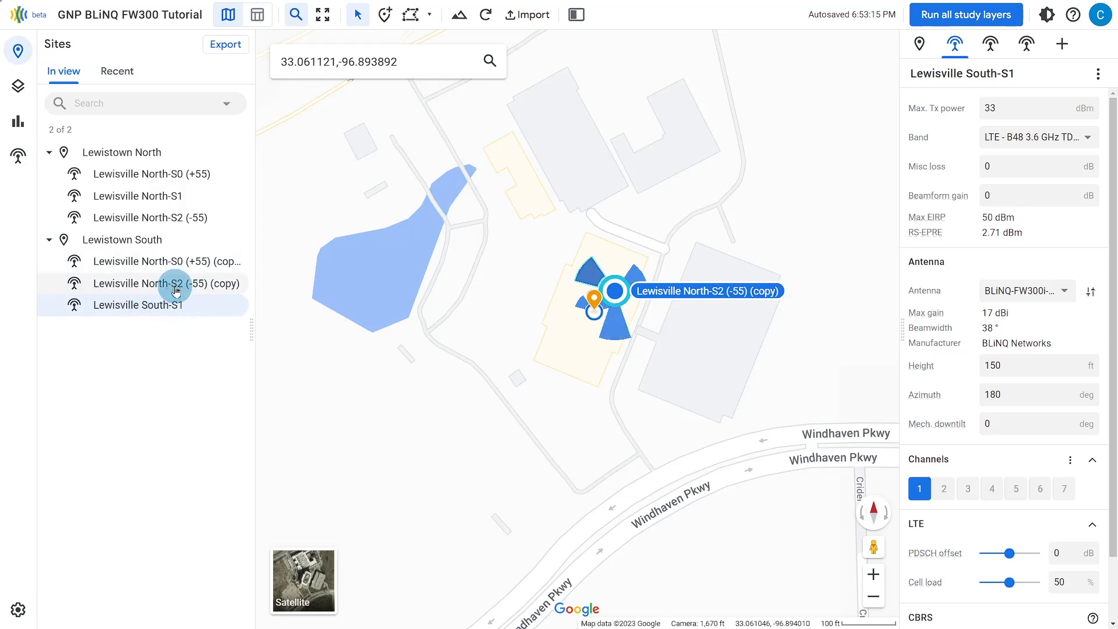
Set the azimuth of Lewisville North-S0 (+55) (copy) under Lewistown South to 235 degrees
left_click(179, 262)
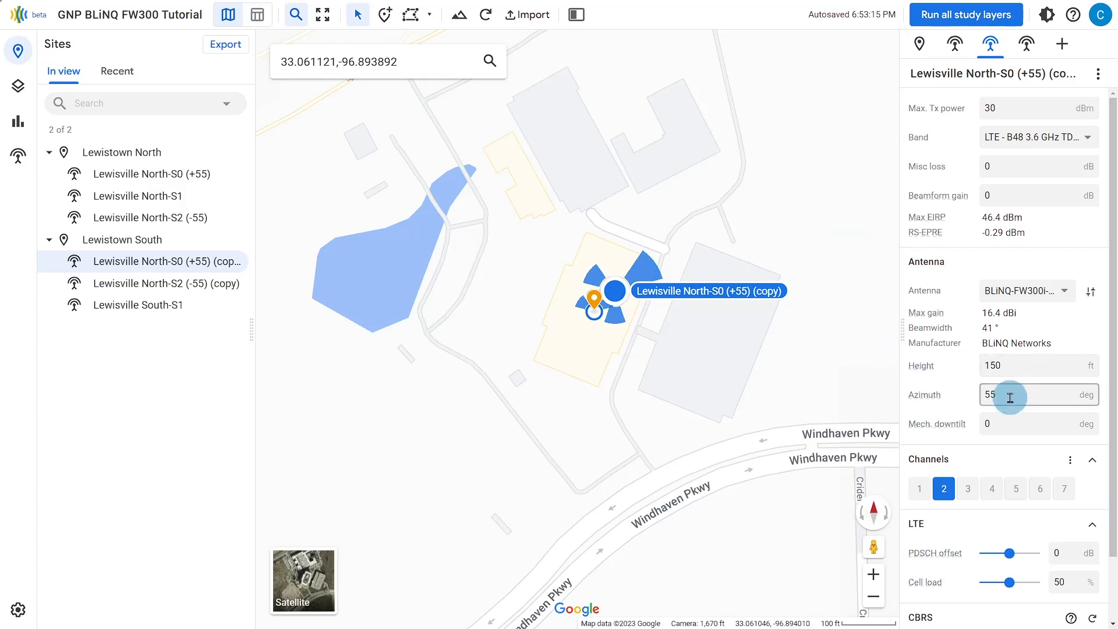
double_click(986, 395)
type("235")
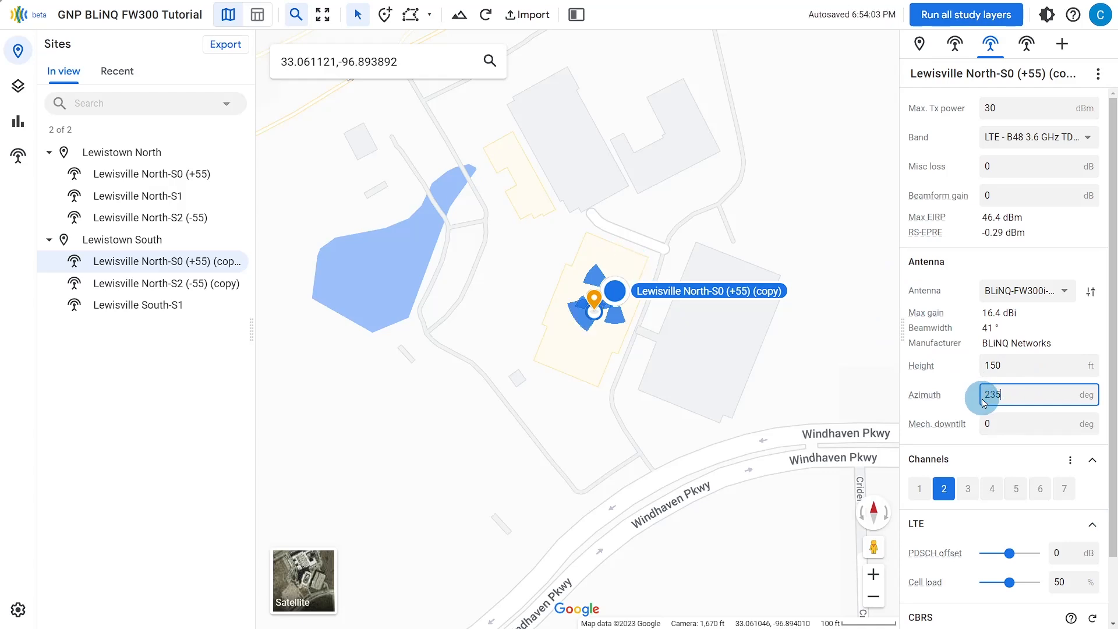
Rename the copied S0 device under Lewistown South as Lewisville South-S0 (+55)
left_click(998, 77)
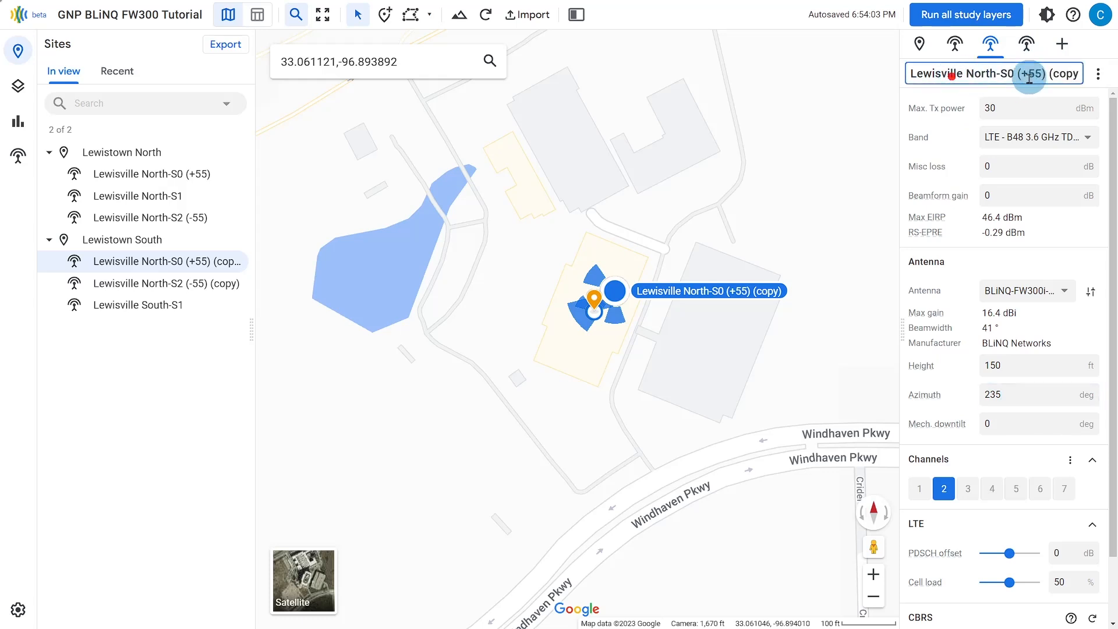
key("shift+Right")
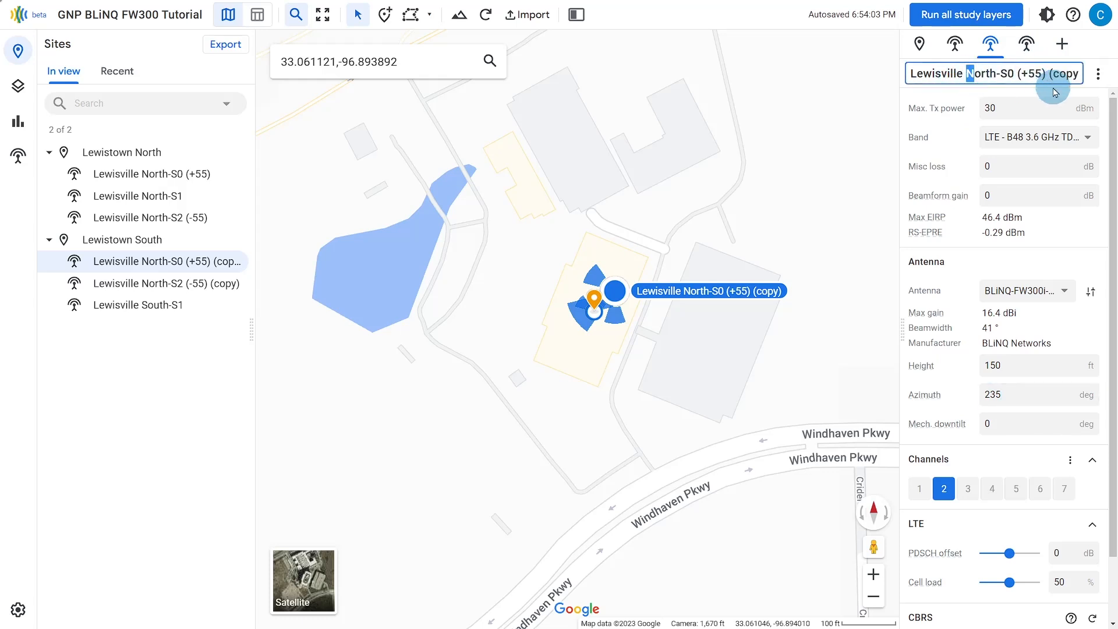
key("shift+Right")
key("shift+Right")
type("Sp")
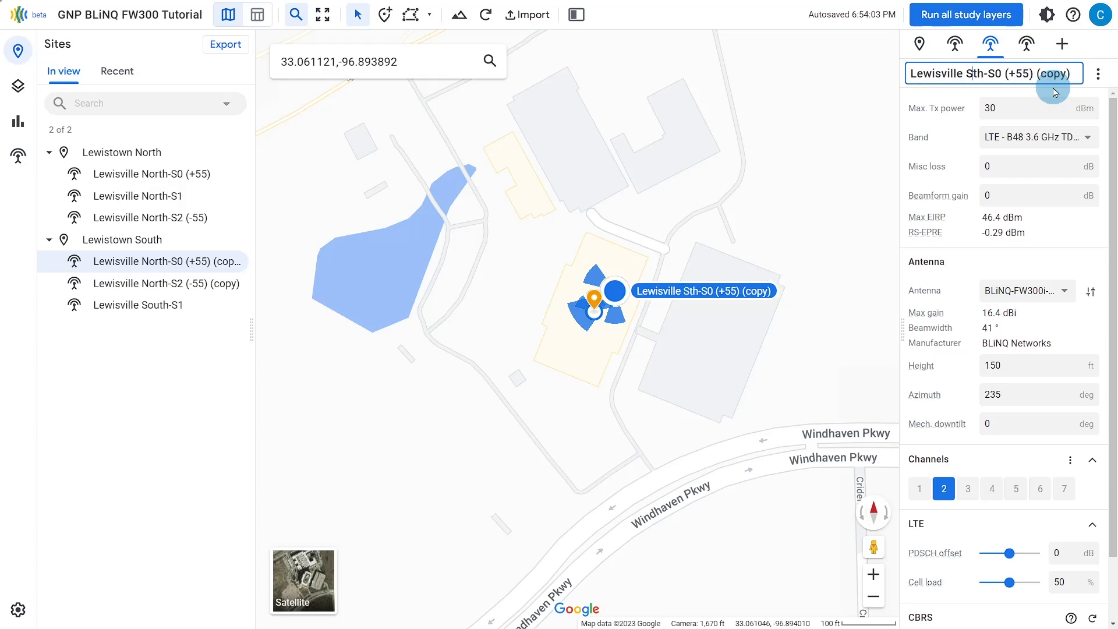
key("BackSpace")
type("ou")
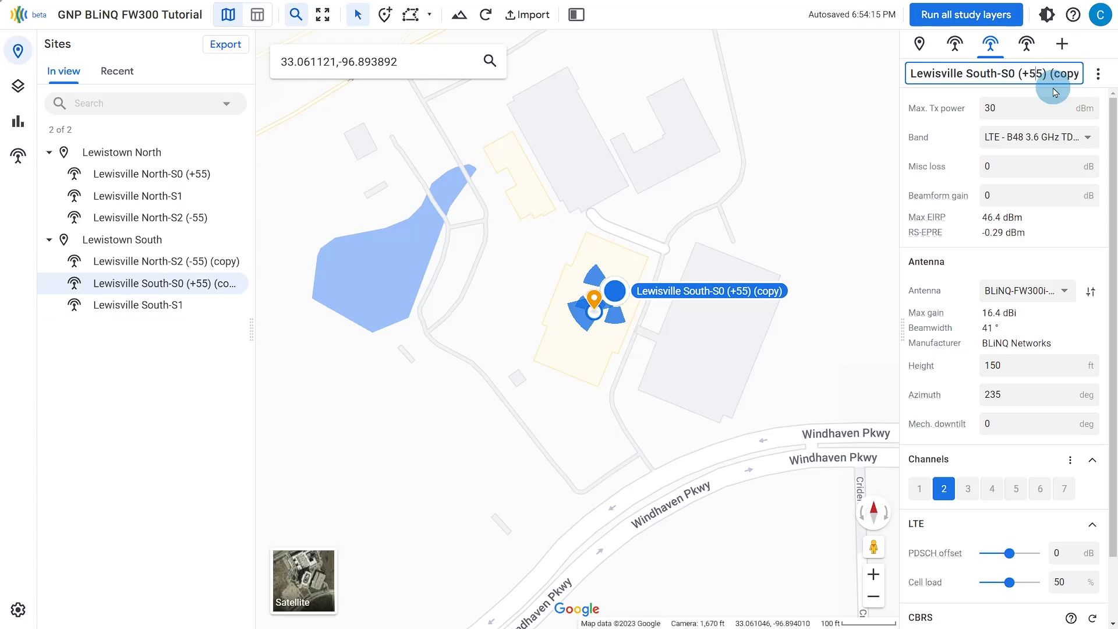
key("Delete")
key("Delete")
key("Delete")
key("Delete")
key("Delete")
key("Delete")
key("Delete")
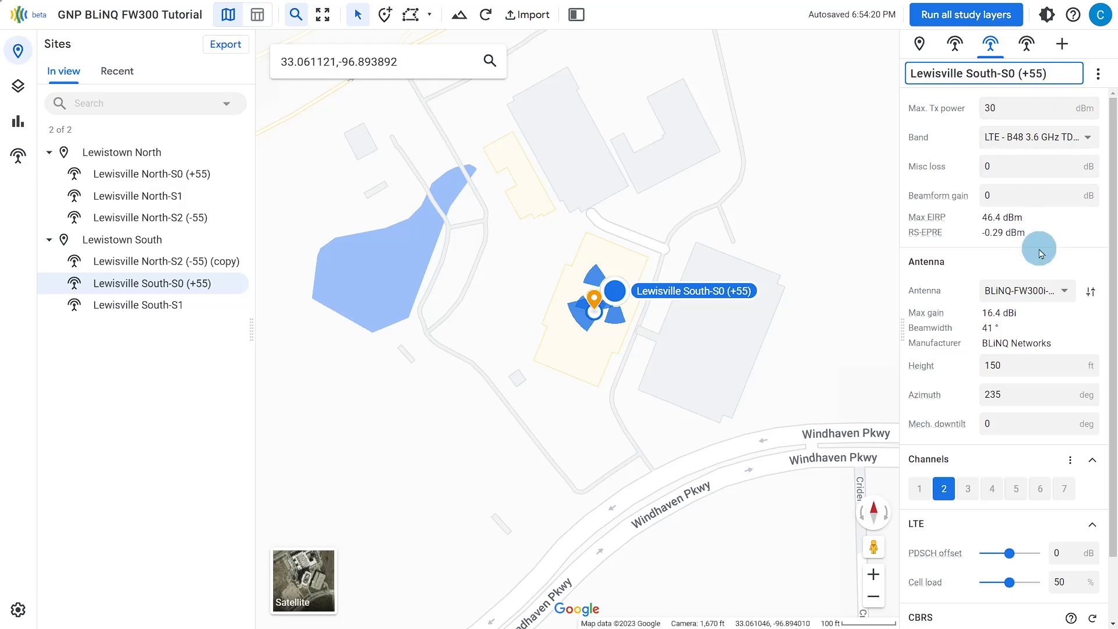
left_click(1052, 260)
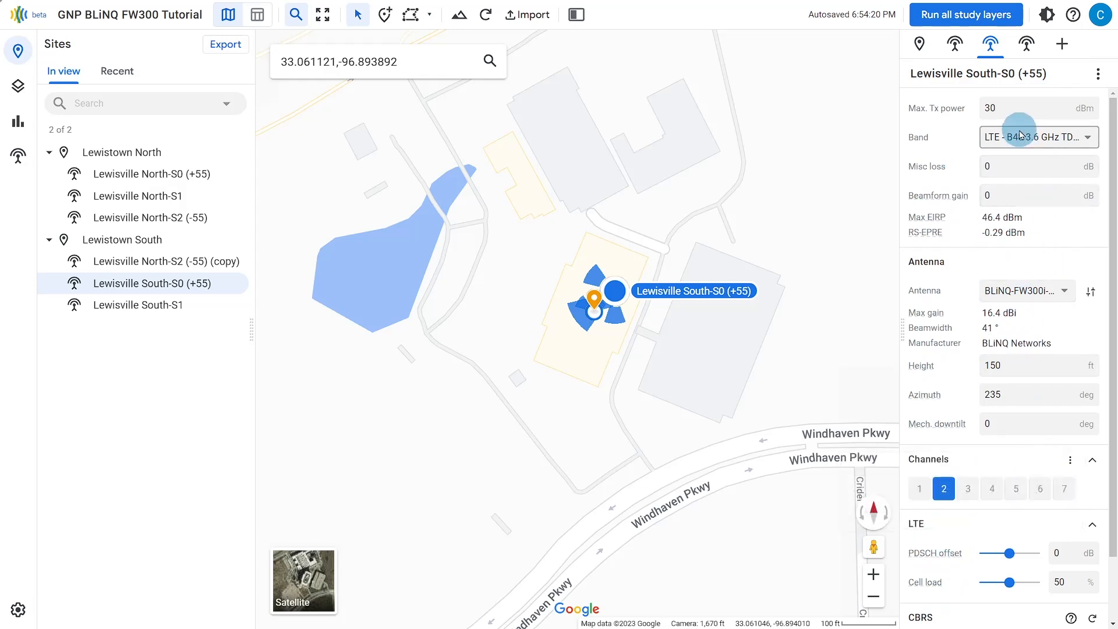
Rename the copied S2 device under Lewistown South as Lewisville South-S2 (-55)
left_click(1028, 51)
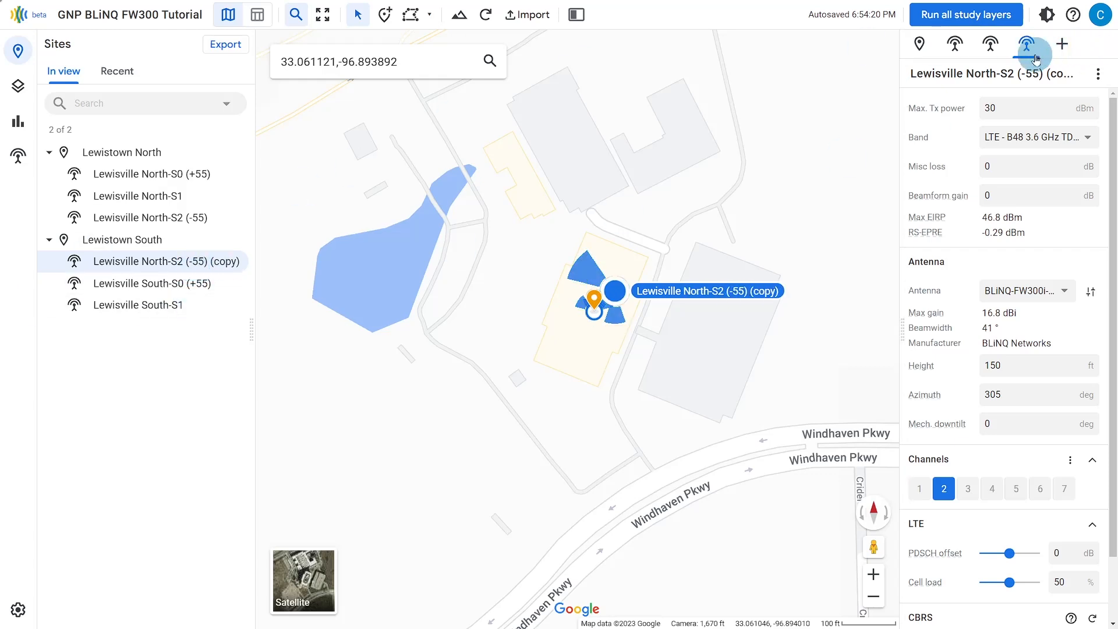
left_click(1053, 78)
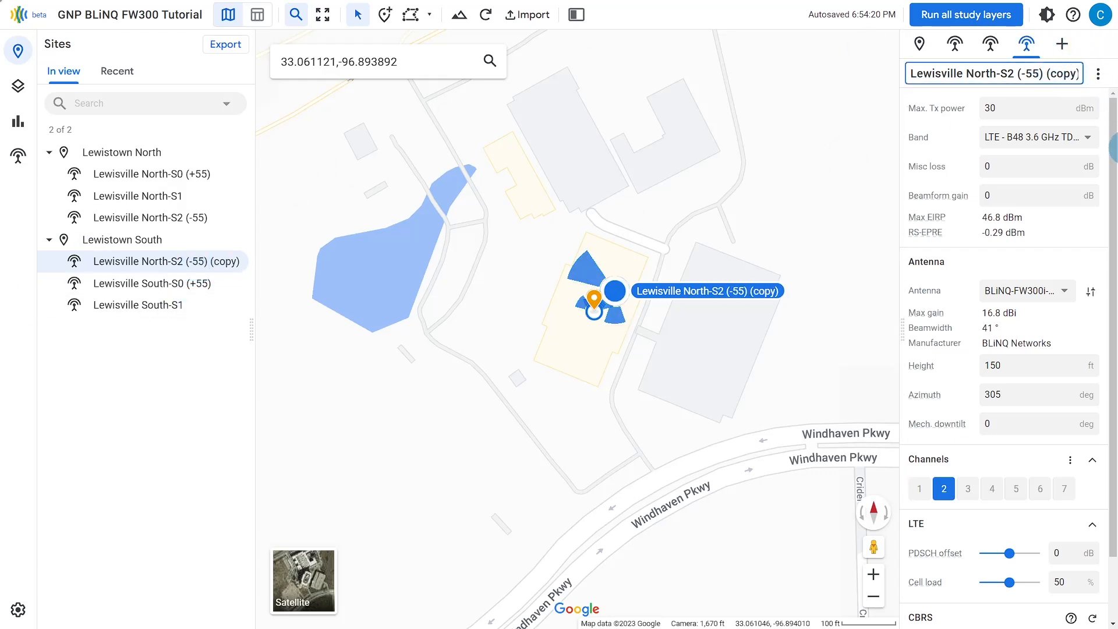
key("End")
key("BackSpace")
key("BackSpace")
key("BackSpace")
key("BackSpace")
key("BackSpace")
key("BackSpace")
key("BackSpace")
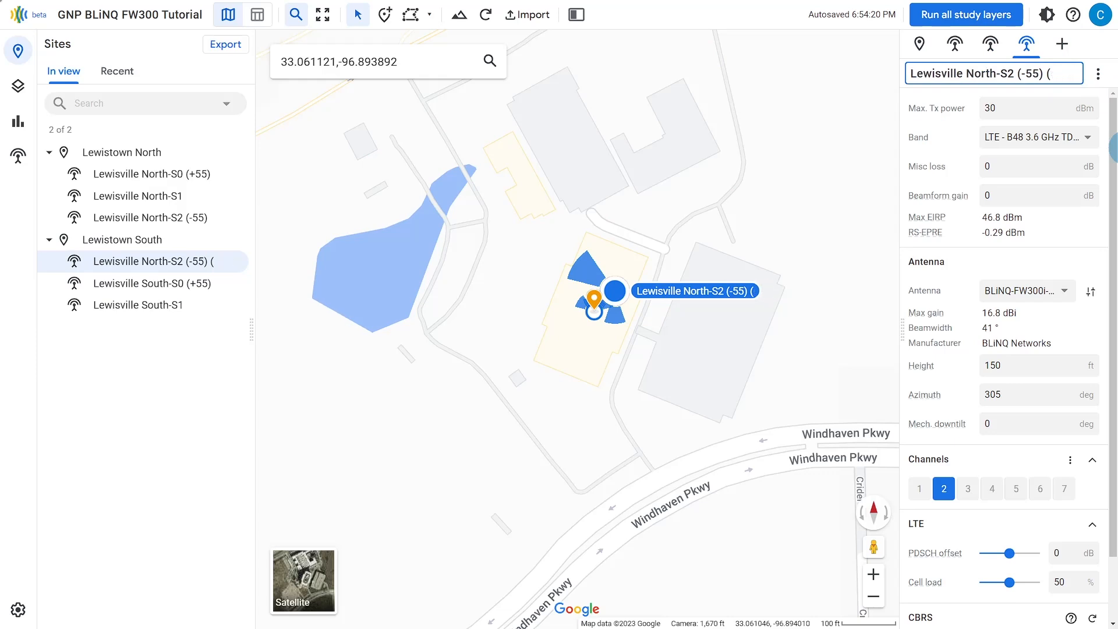
key("Left")
key("Left")
key("Left")
key("Left")
key("BackSpace")
key("BackSpace")
key("BackSpace")
type("Sou")
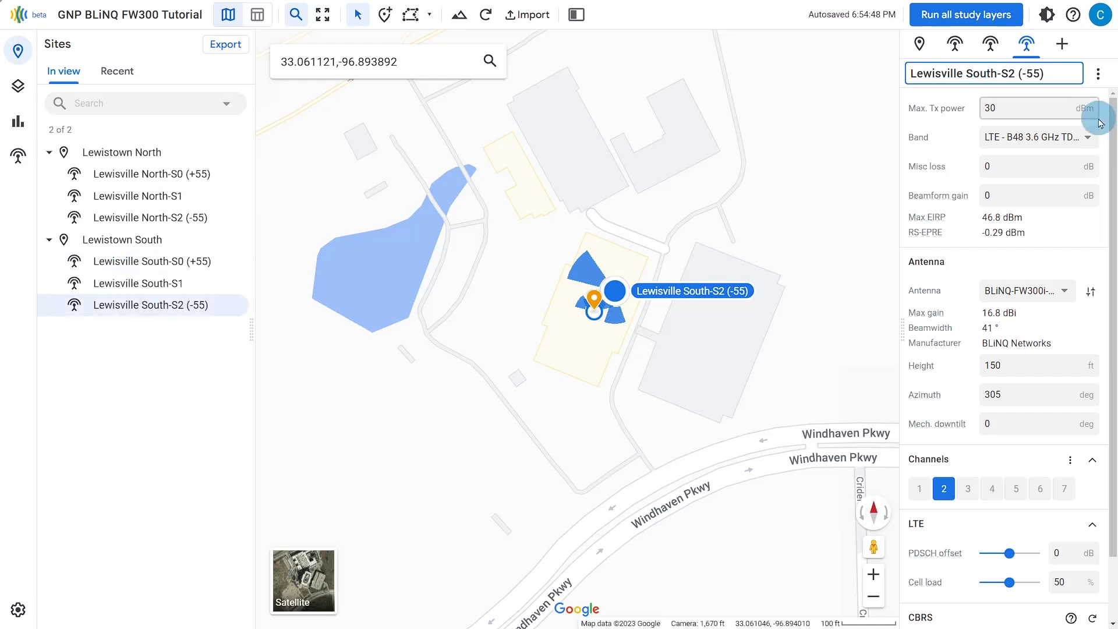
Set the azimuth of Lewisville South-S2 (-55) to 125 degrees
left_click(1032, 400)
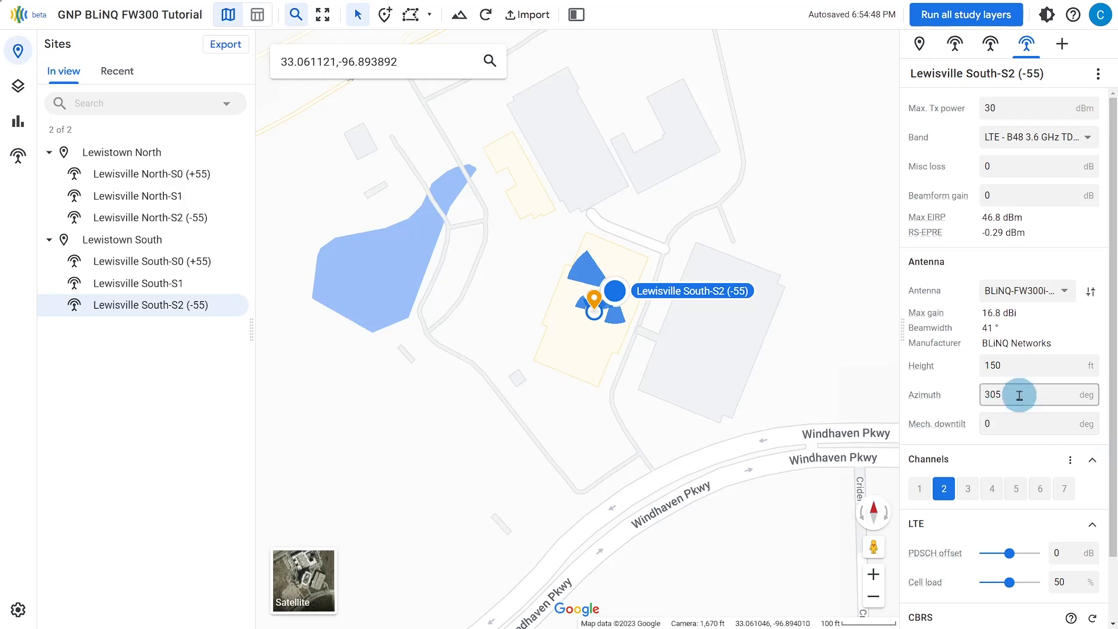
left_click_drag(1023, 394, 969, 398)
type("112")
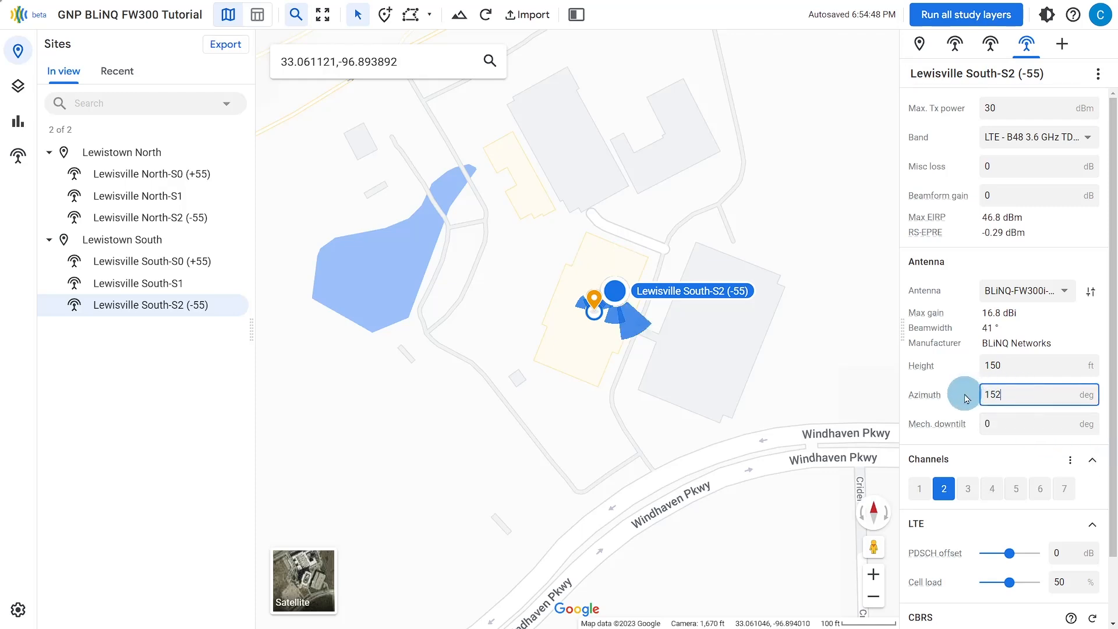
key("BackSpace")
key("BackSpace")
type("25")
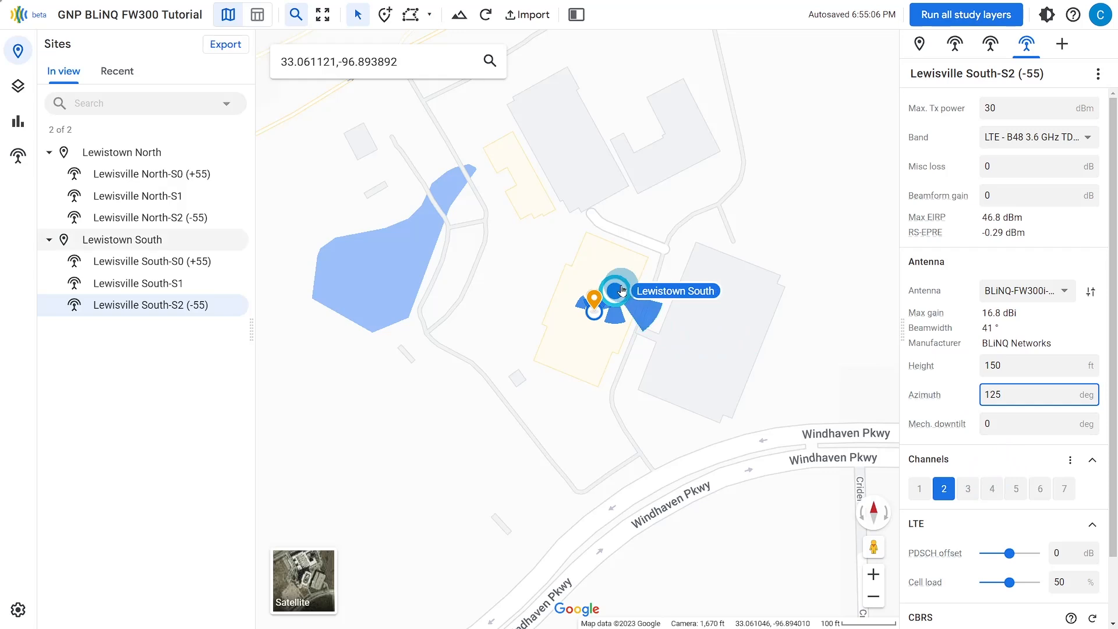
Move the Lewistown South site onto Lewistown North and give it Lewistown North's exact location, 33.061137, -96.893907
scroll(598, 333, "up", 5)
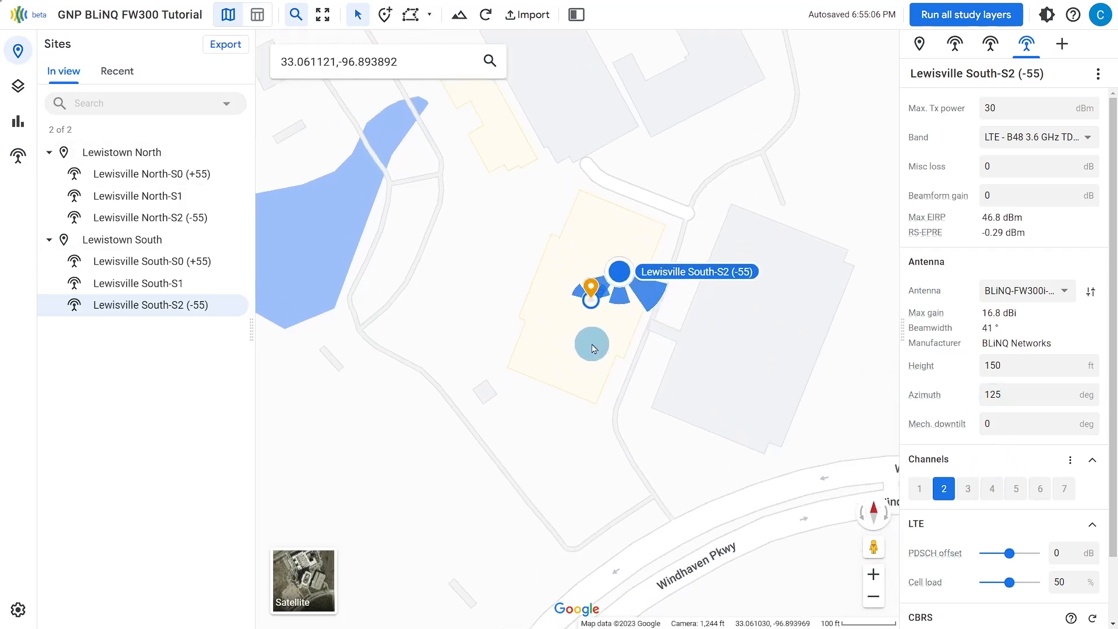
mouse_move(631, 240)
left_mouse_down()
mouse_move(601, 294)
mouse_move(589, 301)
mouse_move(587, 286)
left_mouse_up()
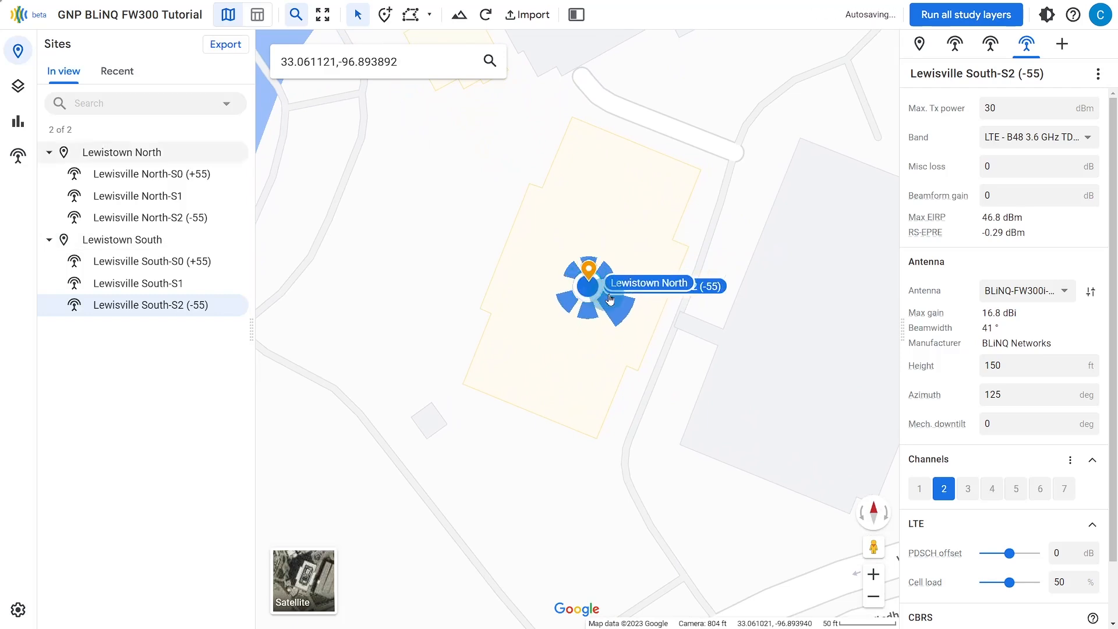
left_click(919, 47)
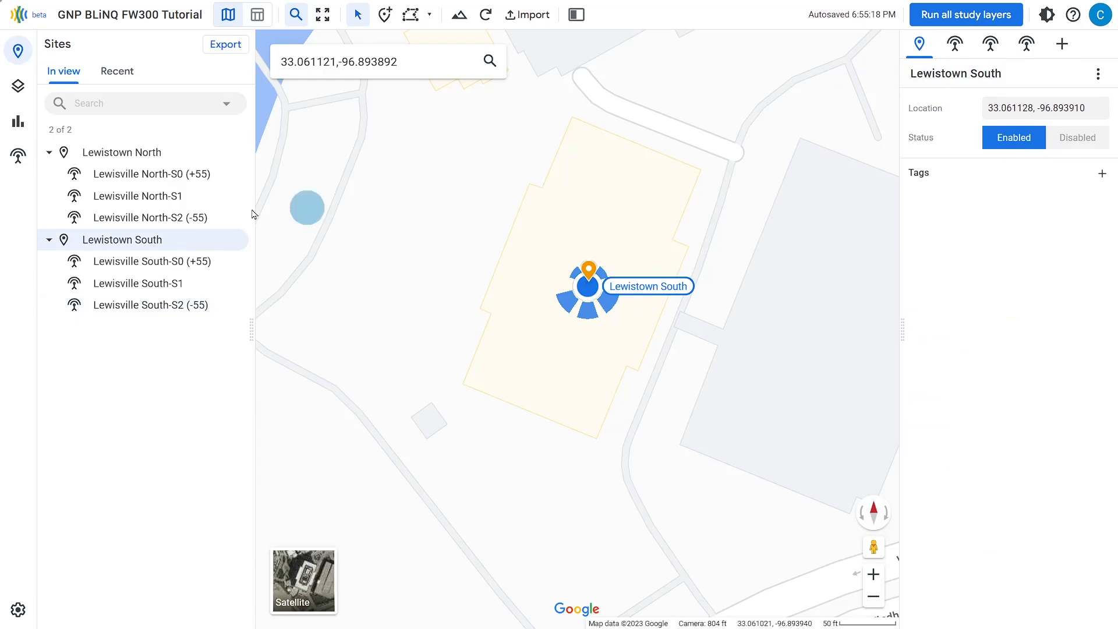
left_click(126, 156)
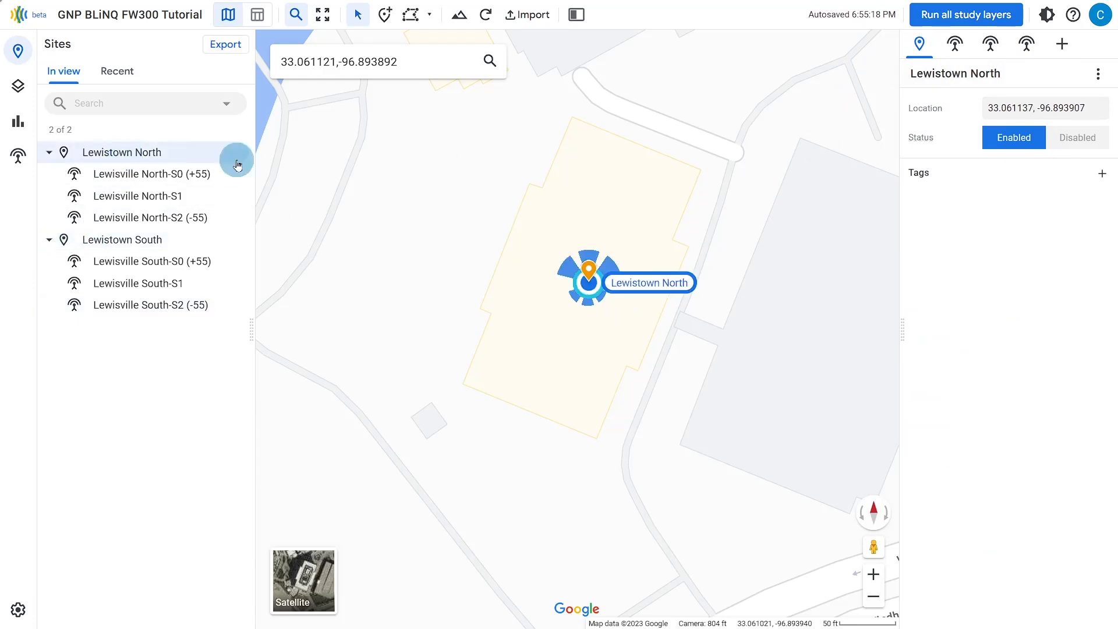
triple_click(1088, 108)
key("ctrl+c")
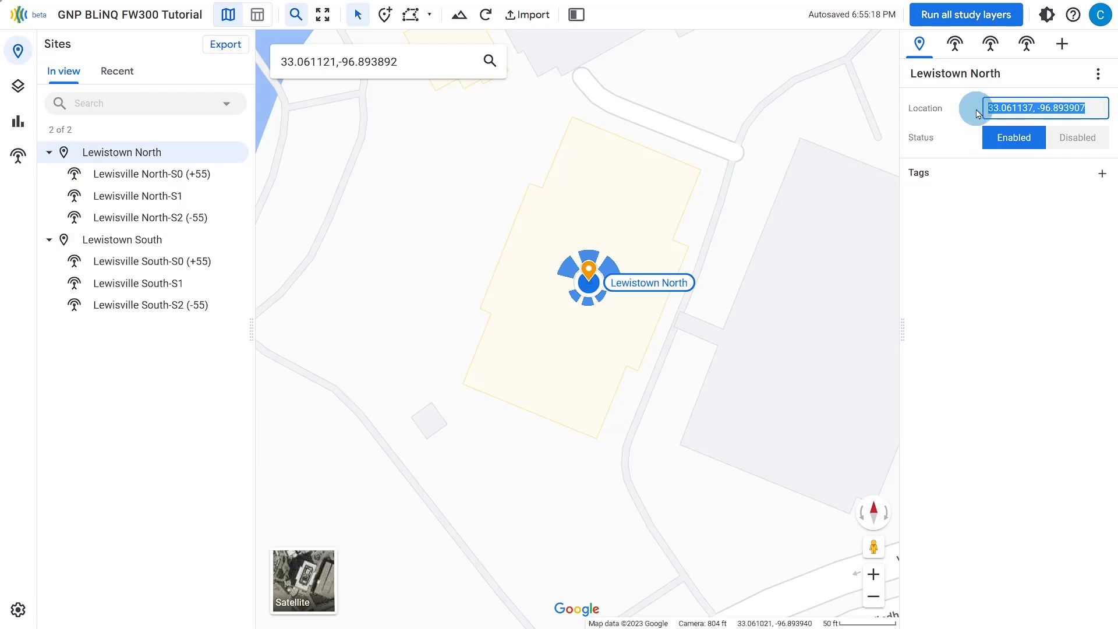
left_click(106, 246)
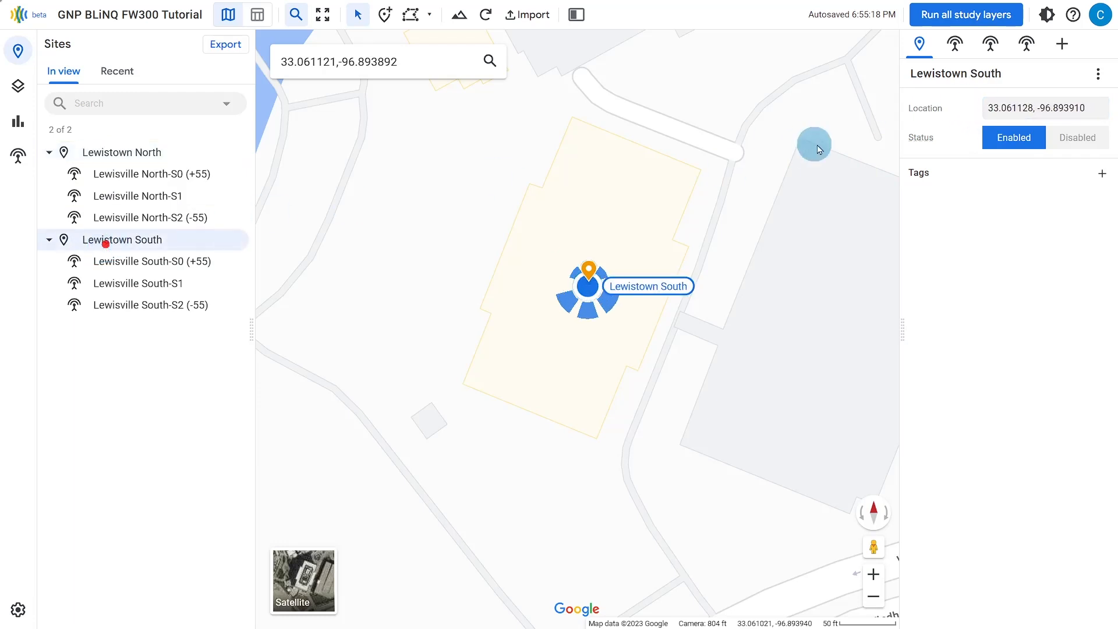
triple_click(1096, 108)
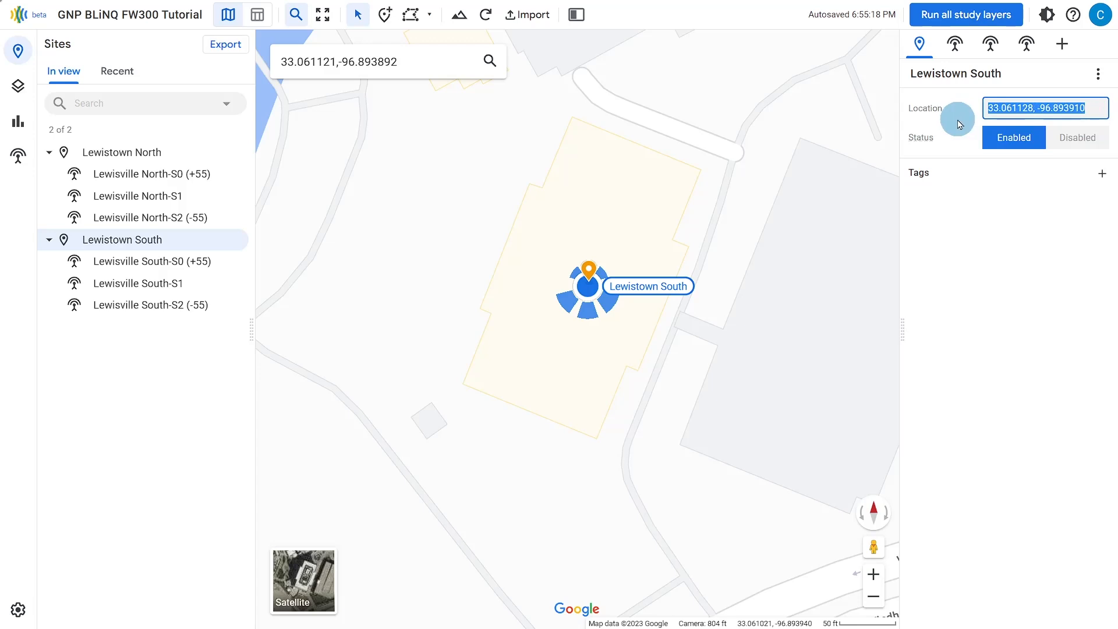
key("ctrl+v")
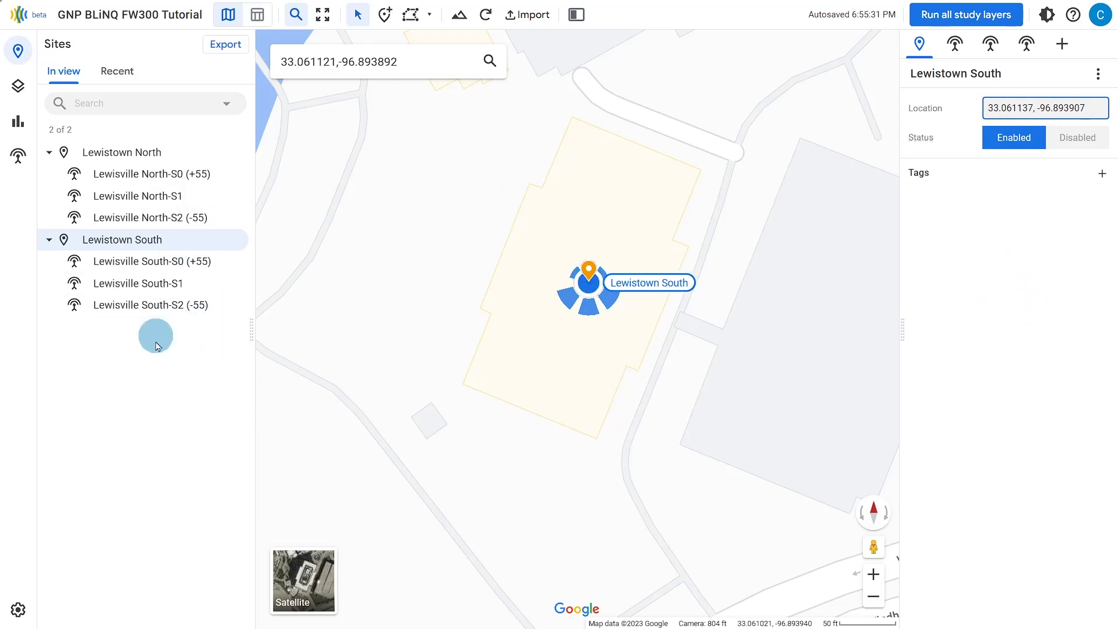
left_click(1047, 350)
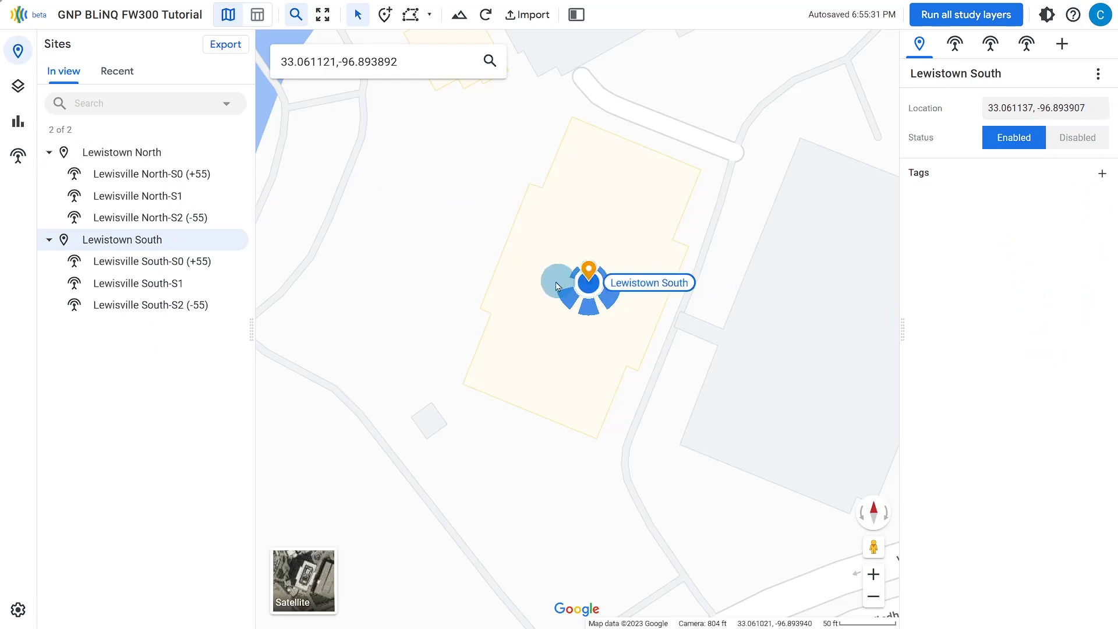
Check the channel of Lewisville North-S0 (+55) and switch Lewisville South-S2 (-55) from channel 2 to channel 1
left_click(119, 152)
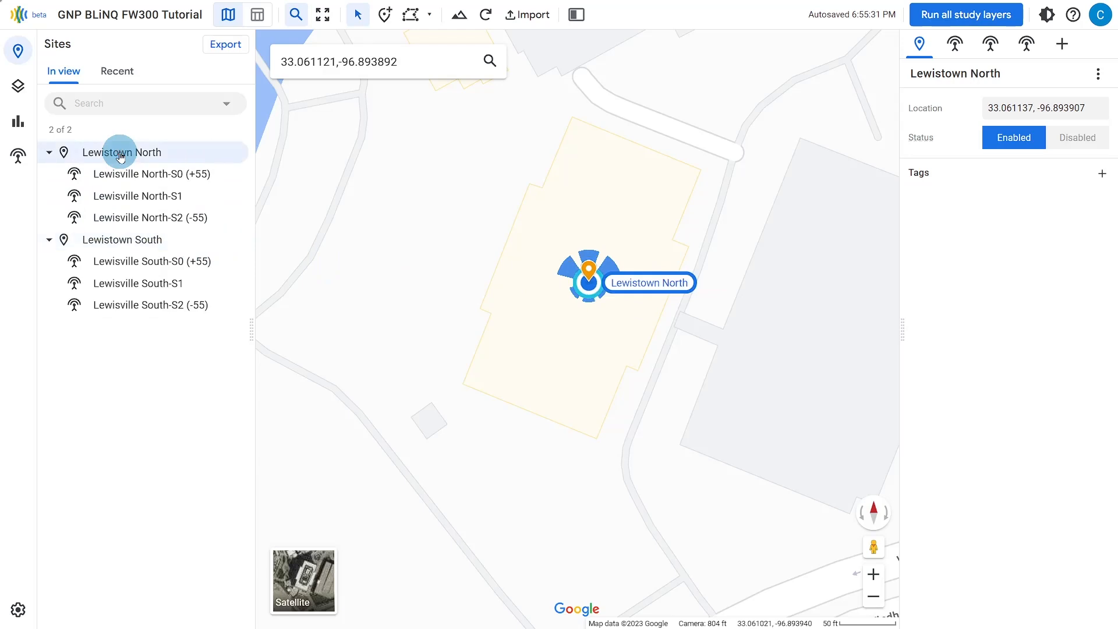
left_click(120, 175)
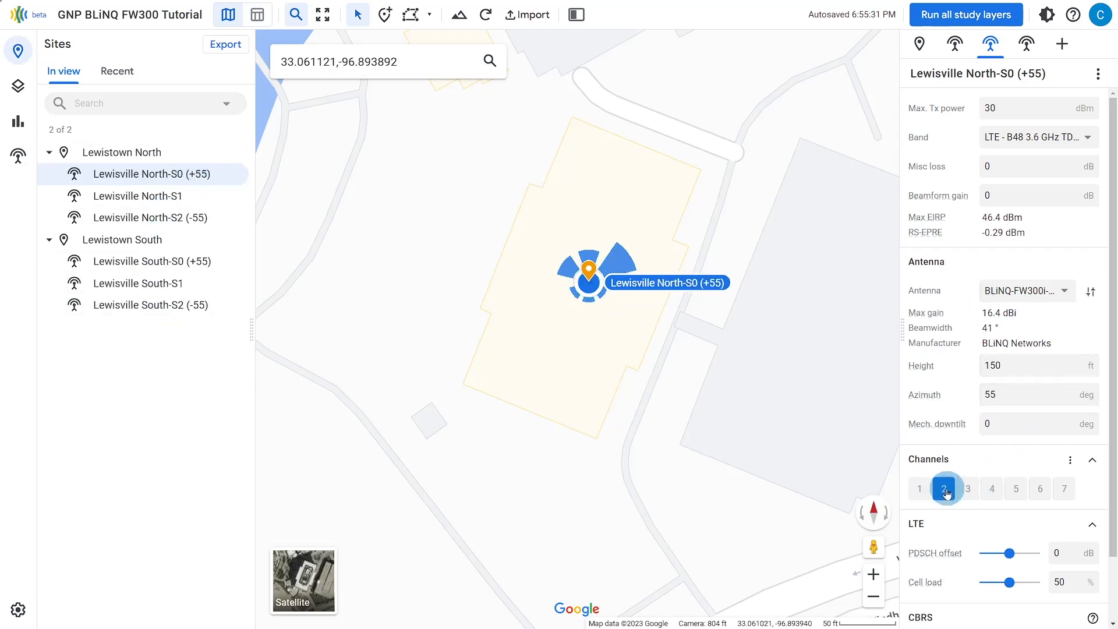
left_click(183, 305)
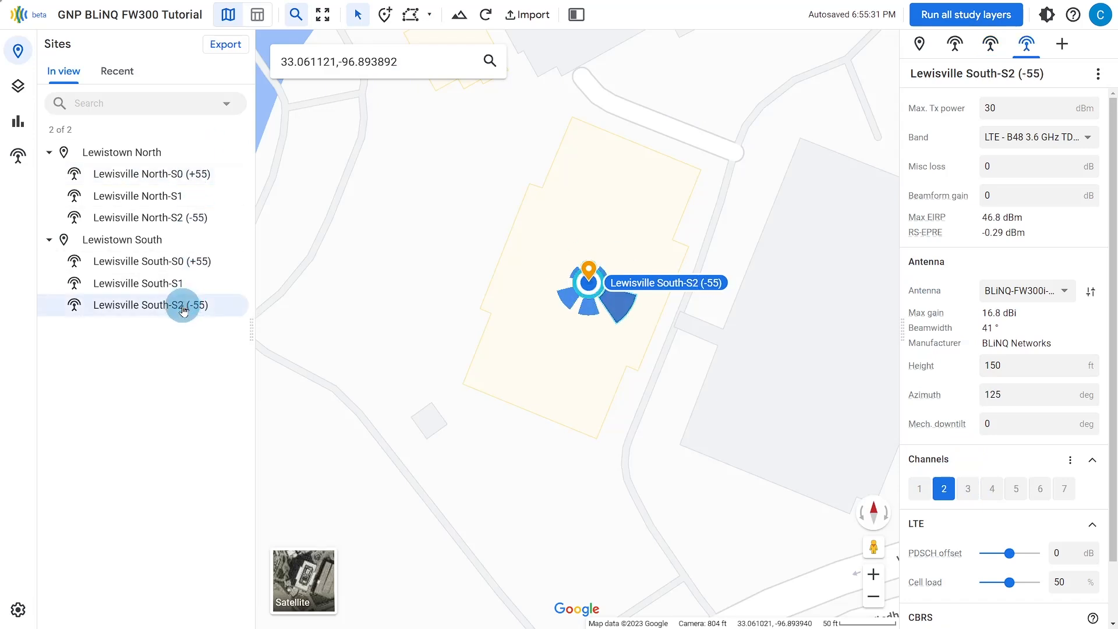
left_click(920, 492)
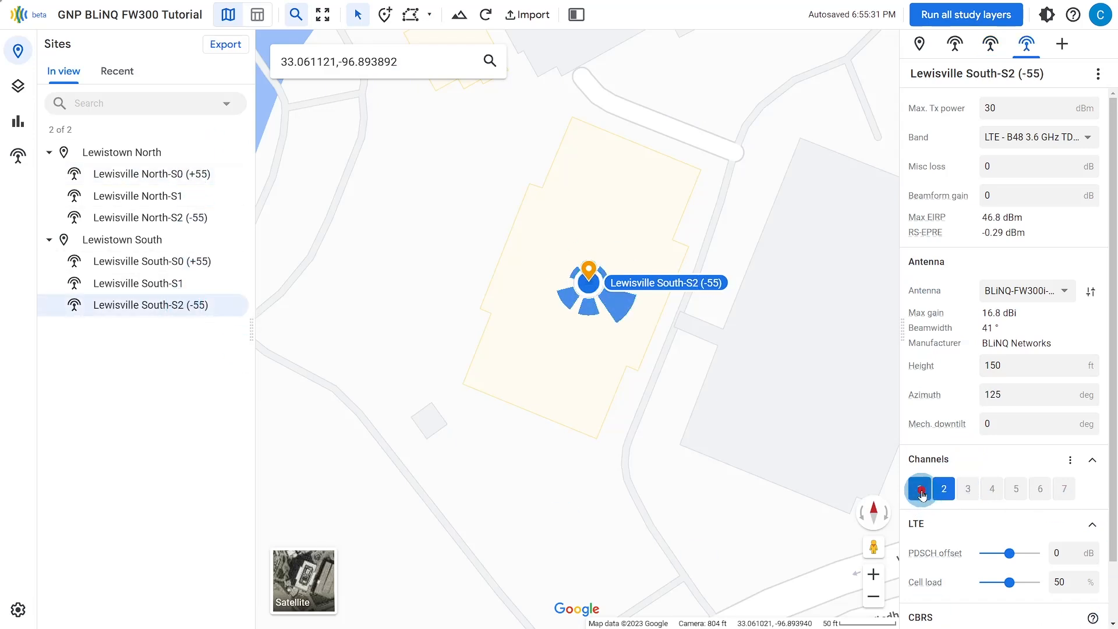
left_click(944, 489)
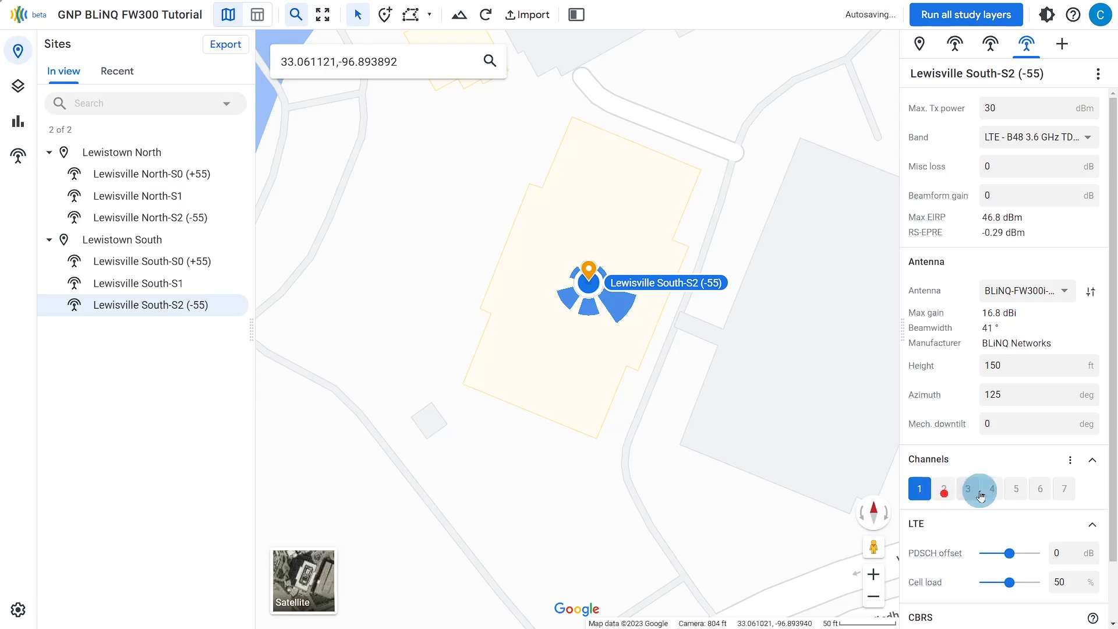
Assign only channel 2 to Lewisville South-S1 and only channel 1 to Lewisville South-S0 (+55)
left_click(589, 316)
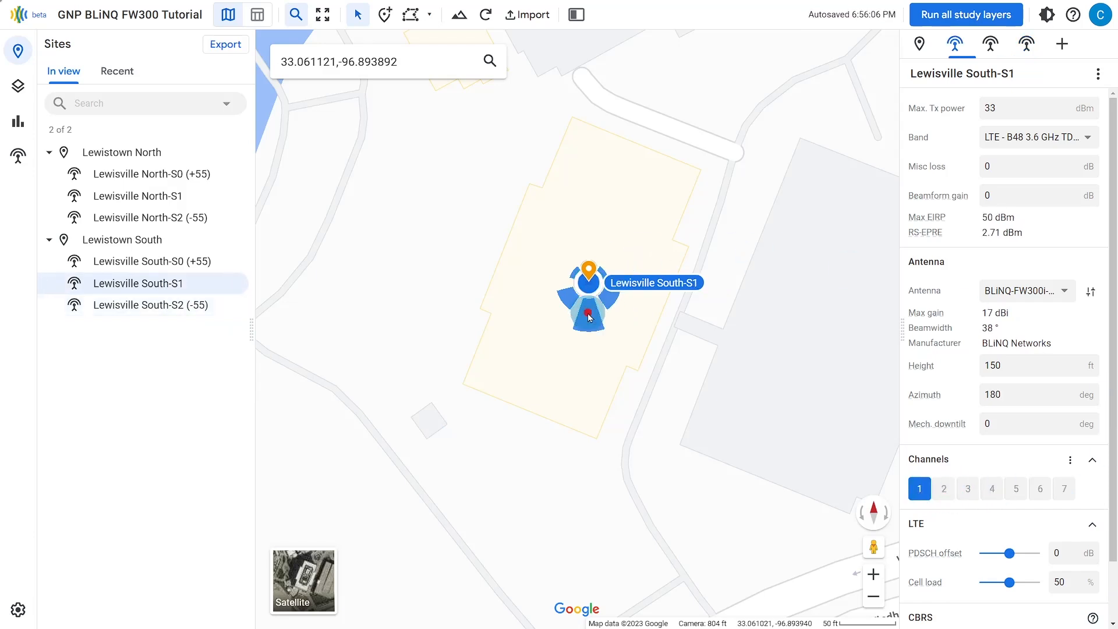
left_click(159, 285)
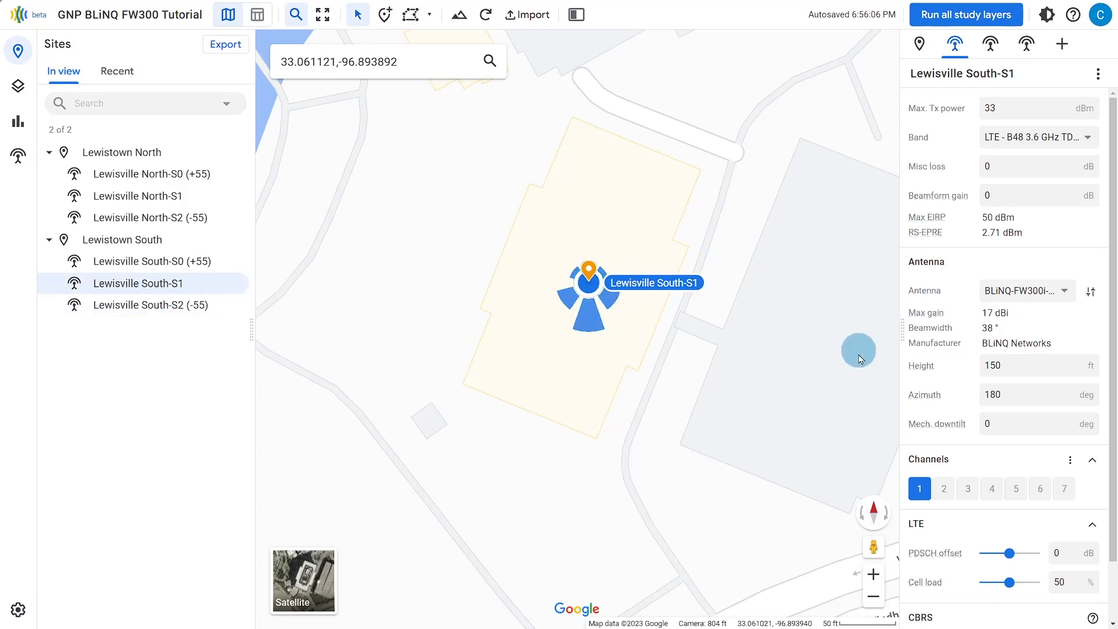
left_click(944, 490)
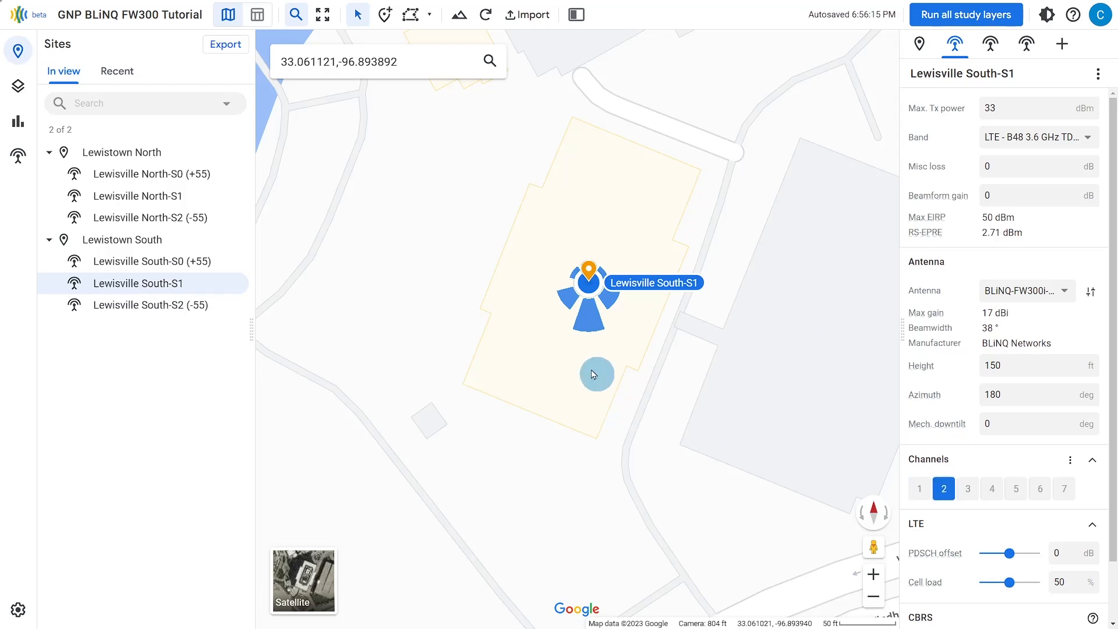
left_click(568, 307)
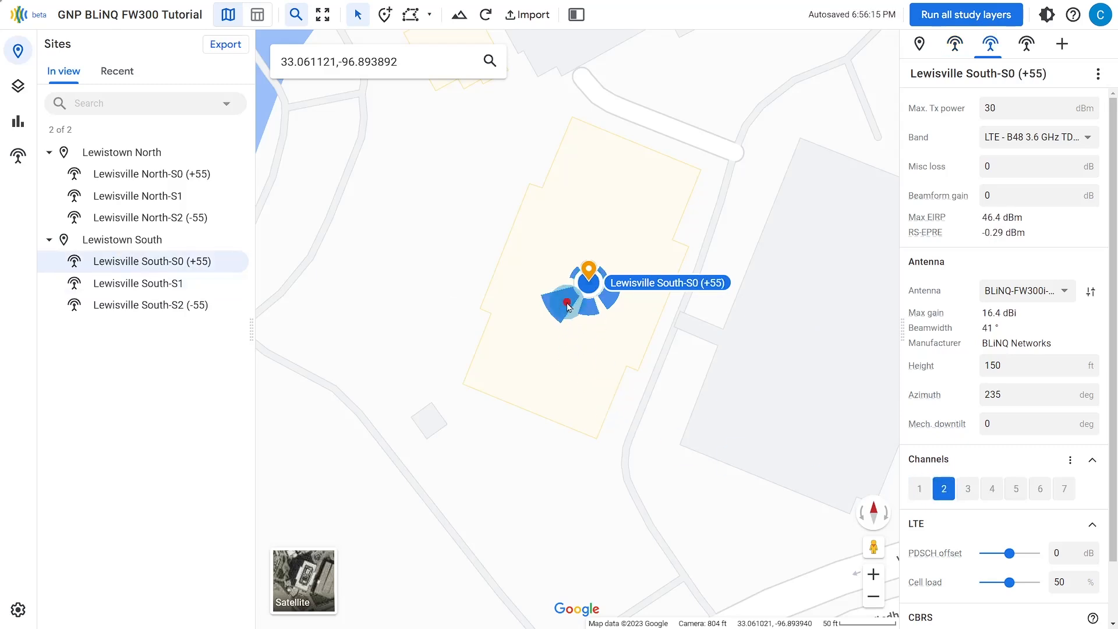
left_click(920, 489)
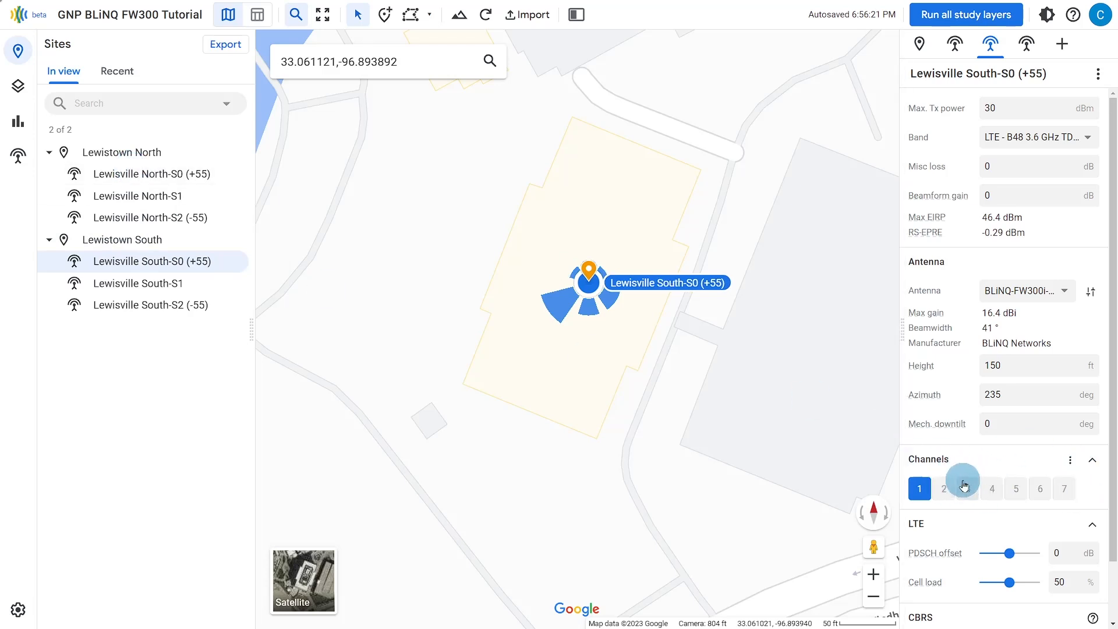
Review the channel assignment and map direction of each sector device under Lewistown North and Lewistown South
left_click(161, 180)
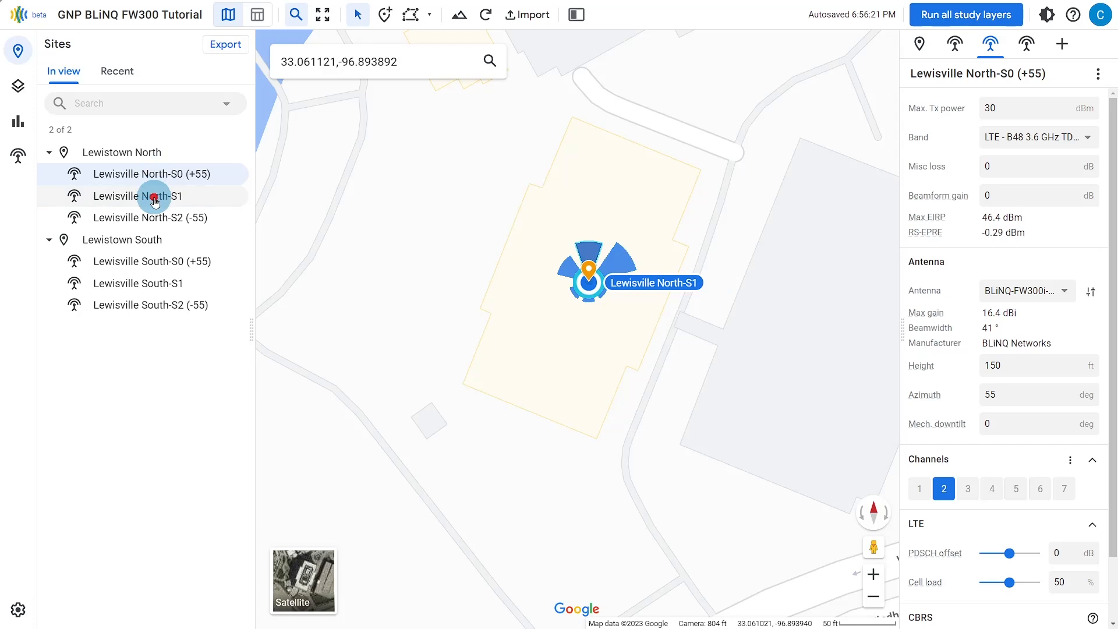
left_click(154, 200)
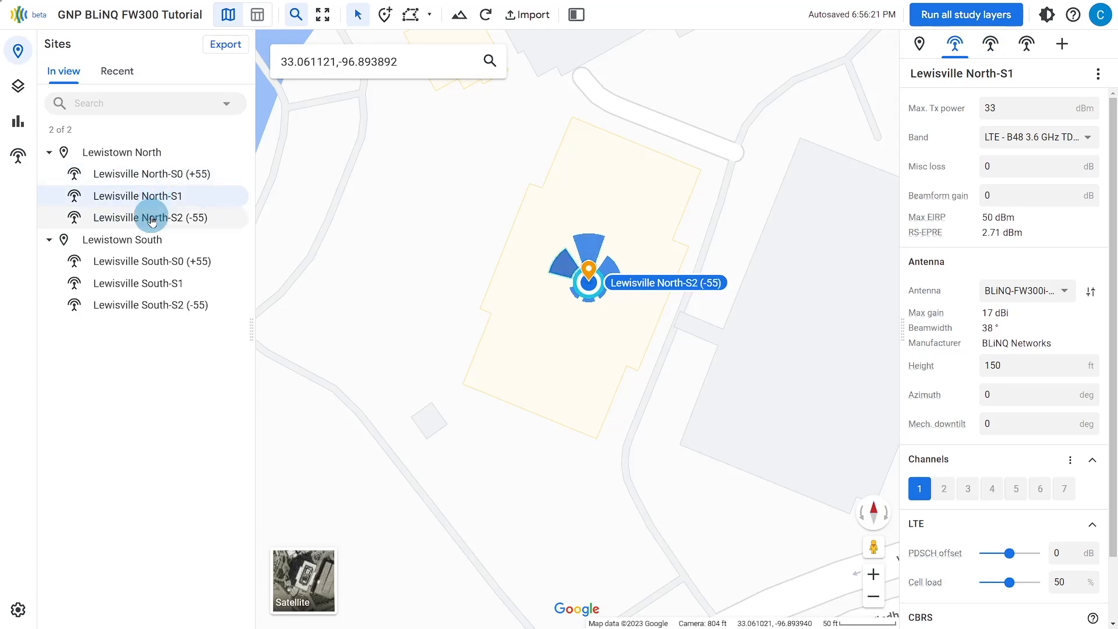
left_click(151, 219)
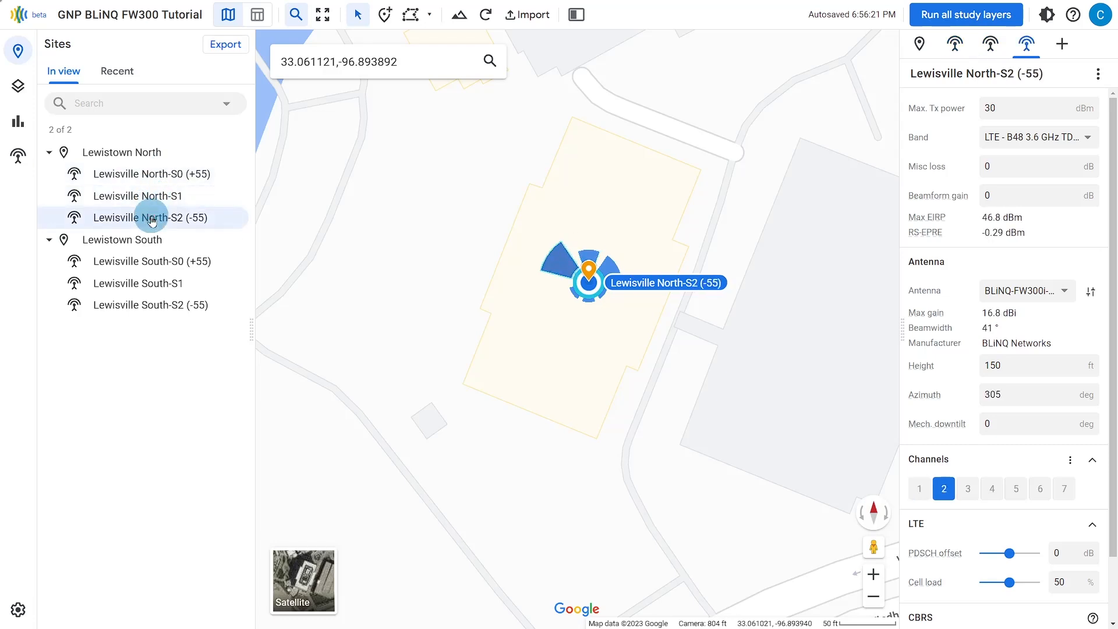
left_click(143, 265)
left_click(140, 285)
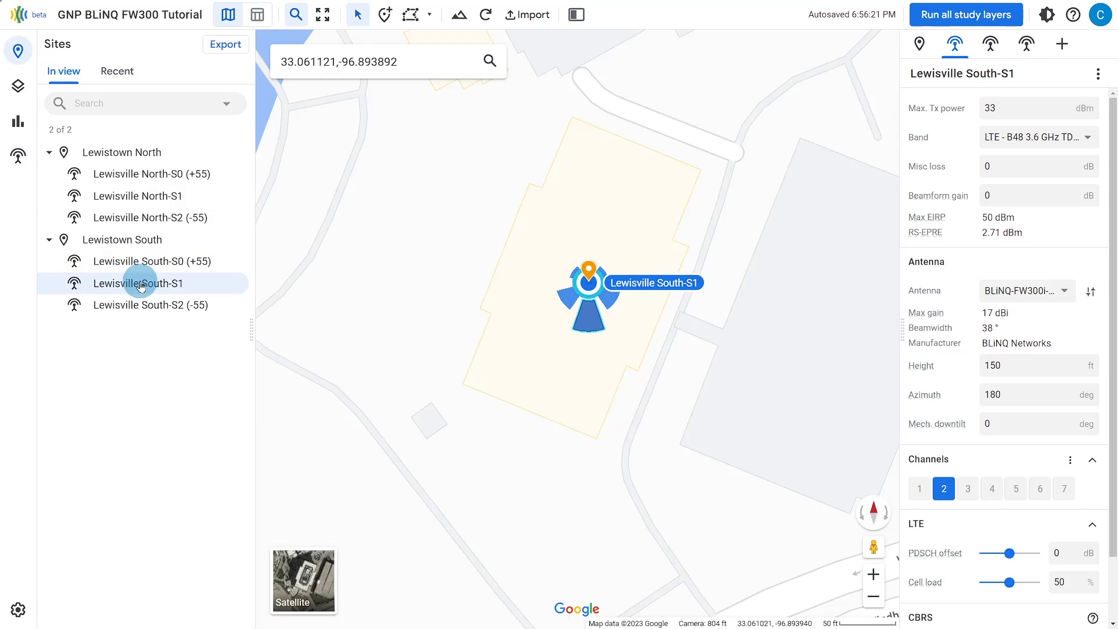
left_click(146, 307)
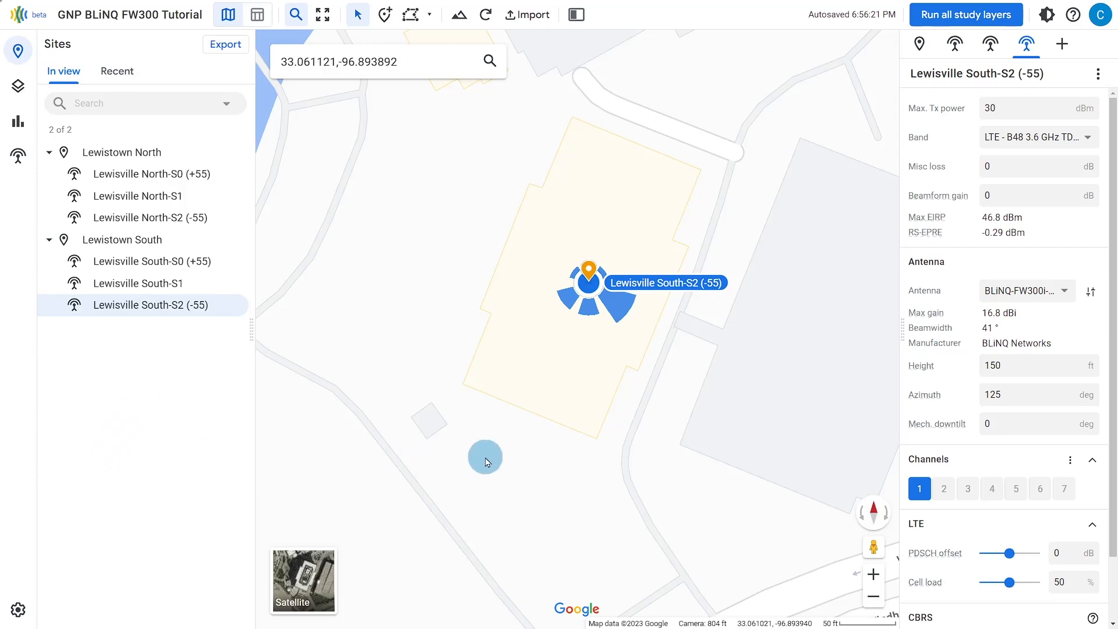
Bring the wider area around both sites into view on the map and select the Lewistown North site
scroll(486, 460, "down", 3)
scroll(486, 459, "down", 4)
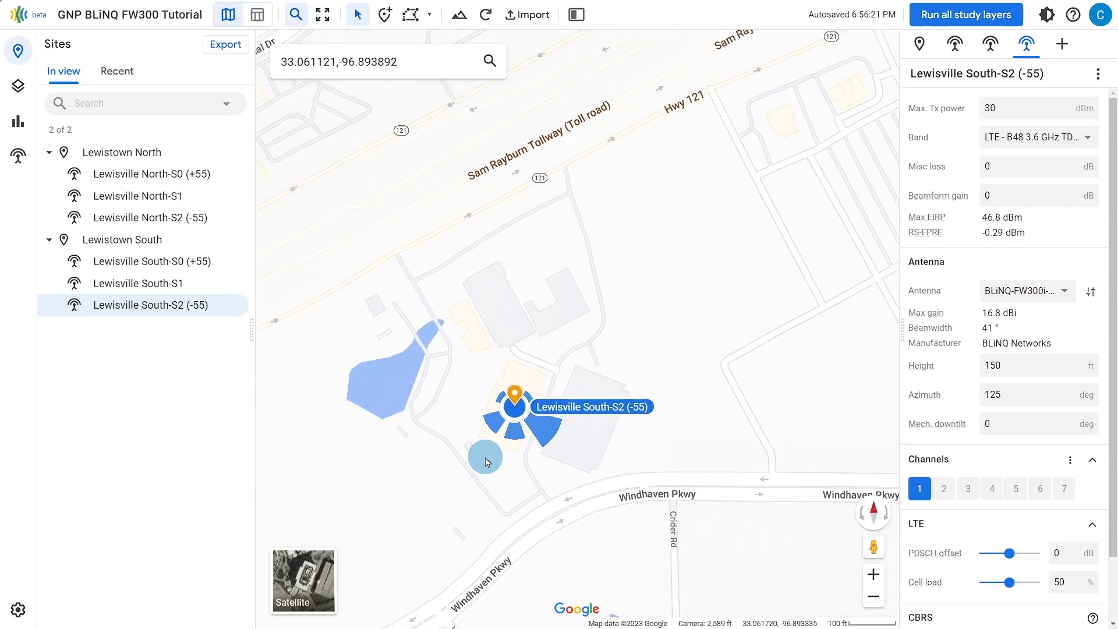
scroll(571, 512, "down", 7)
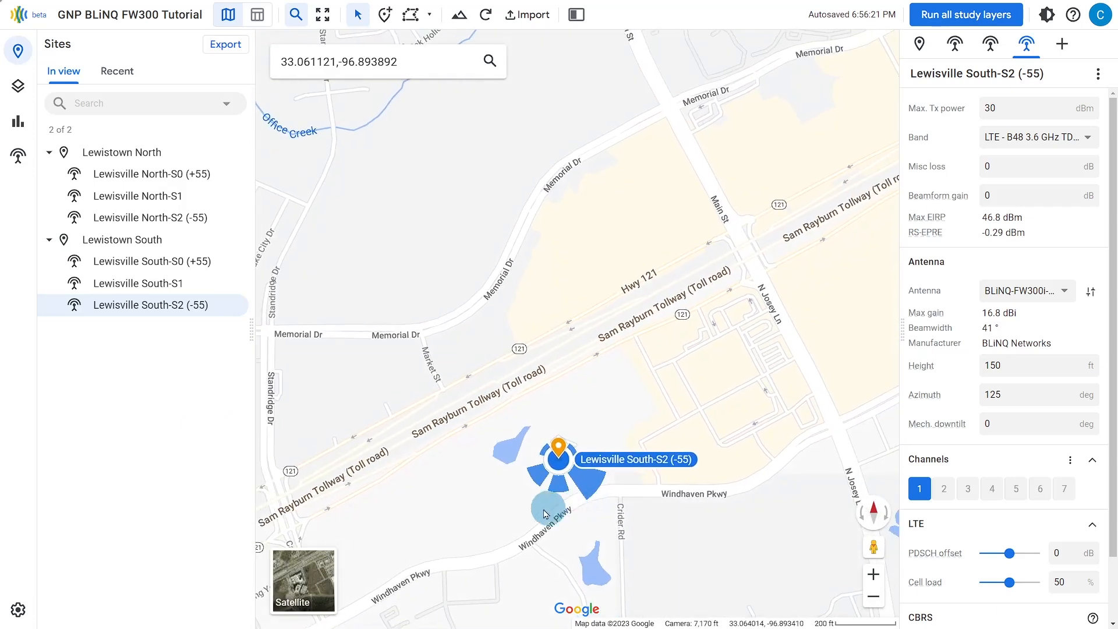
left_click_drag(477, 551, 524, 455)
scroll(530, 553, "down", 3)
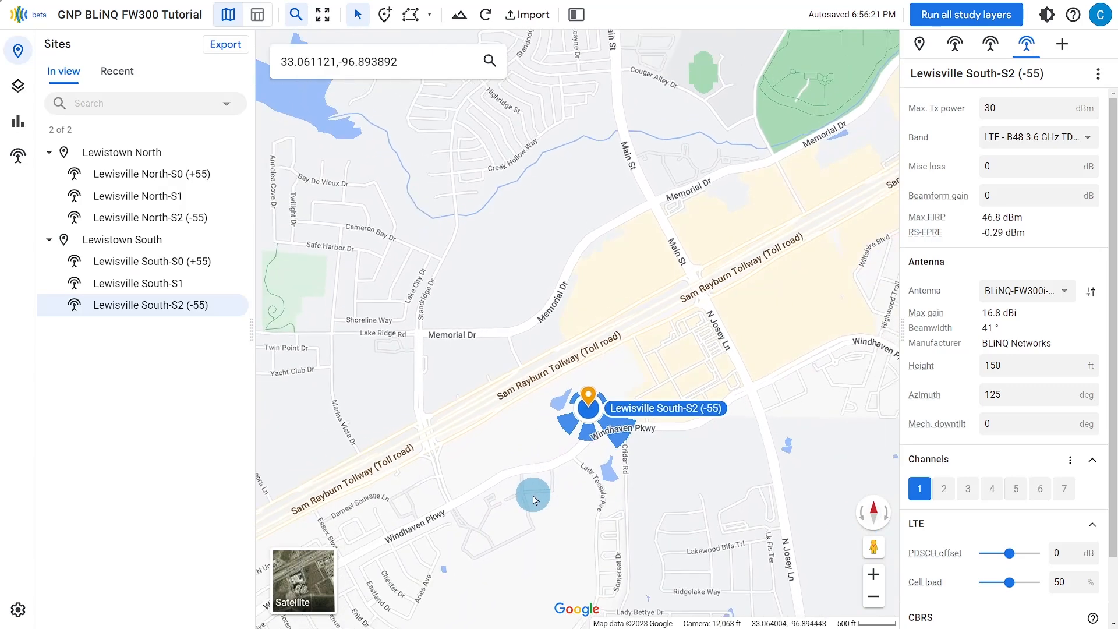
left_click(102, 152)
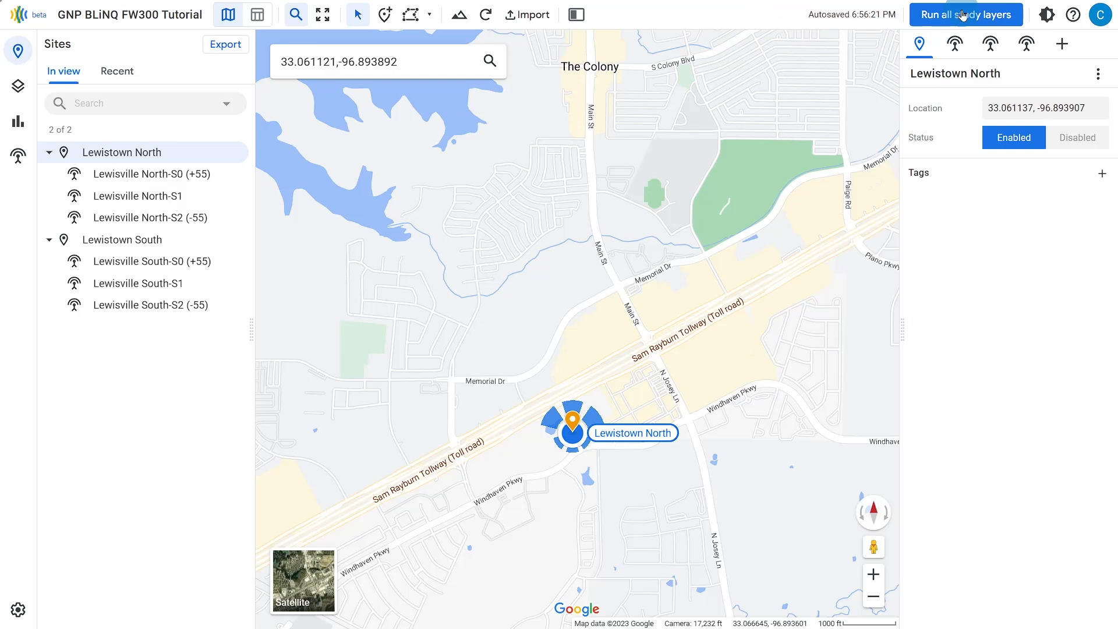
Look through the overlays, reports and antennas of the project, including the Coverage, CBRS and Map overlay categories
left_click(943, 20)
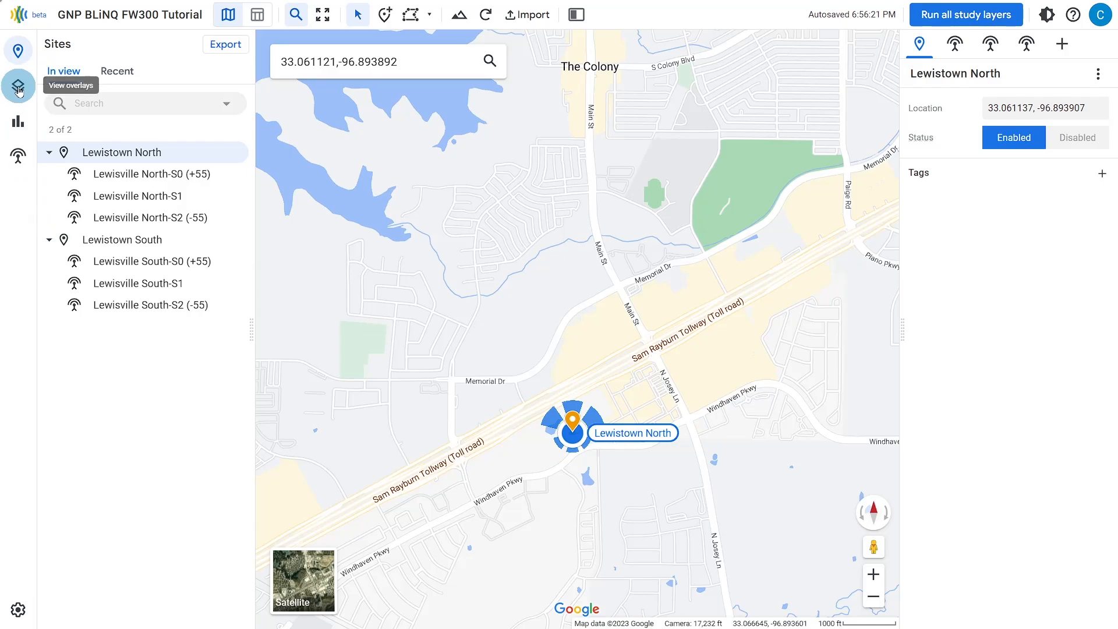
scroll(608, 506, "down", 3)
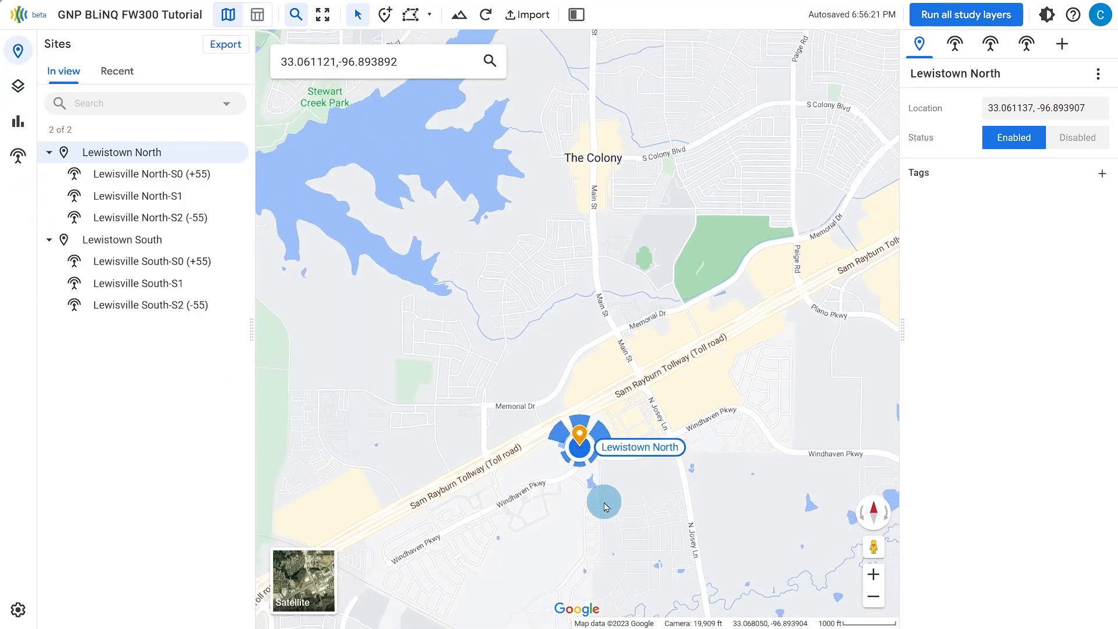
left_click_drag(627, 572, 645, 463)
scroll(645, 463, "down", 2)
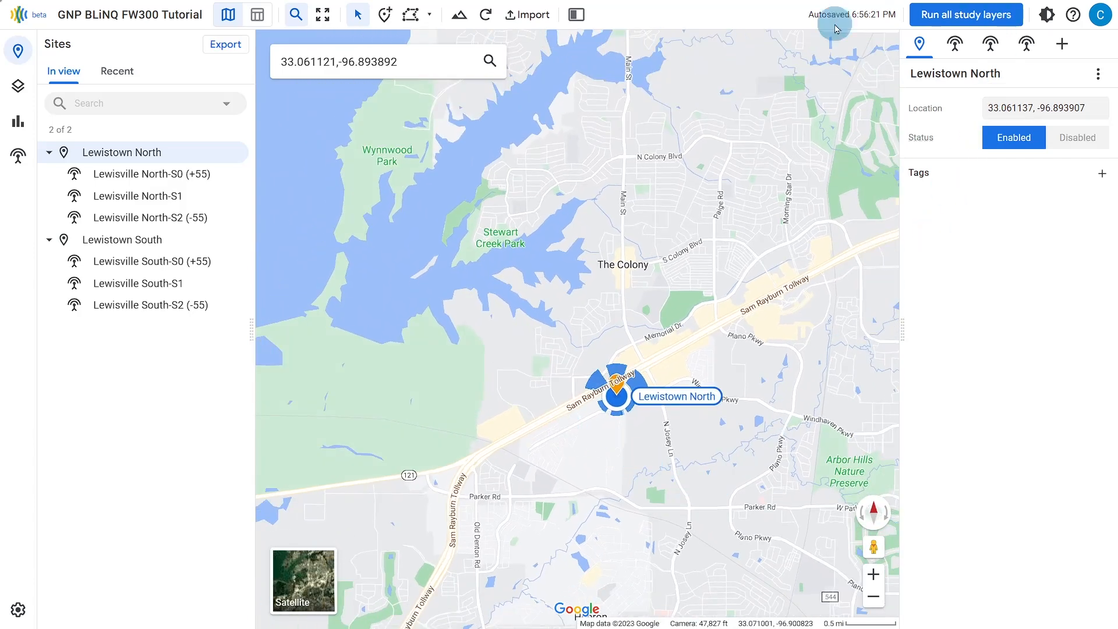
left_click(18, 87)
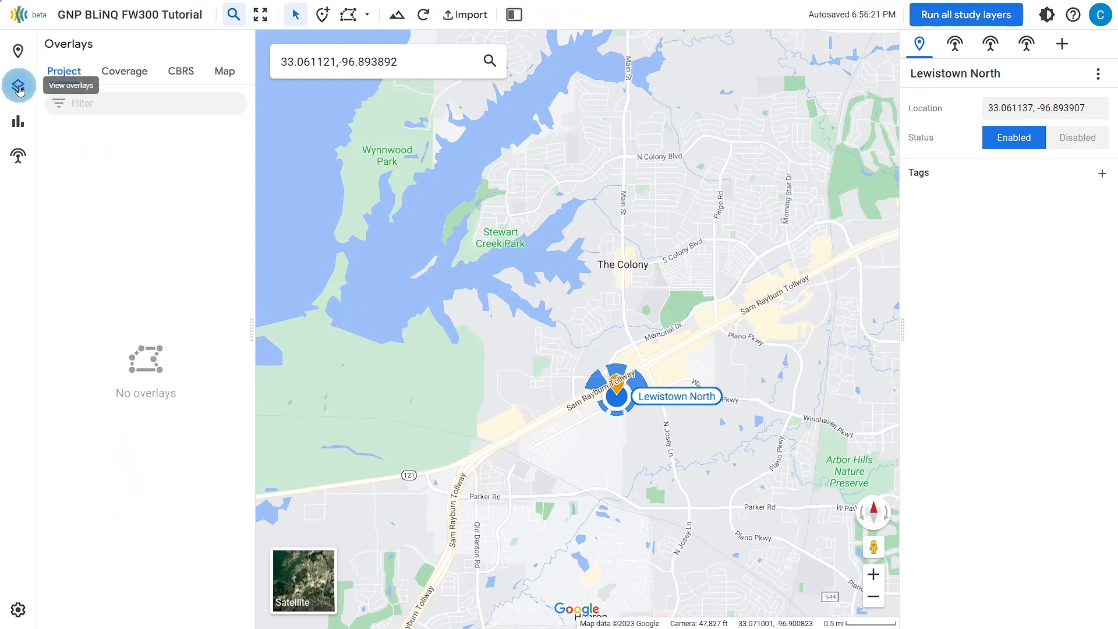
left_click(18, 124)
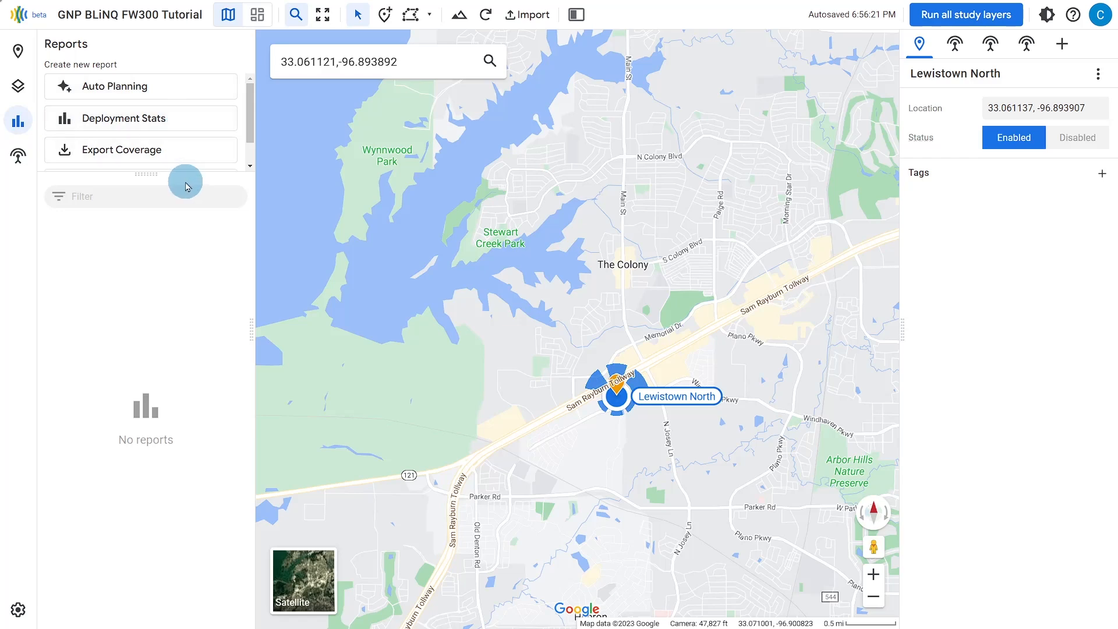
left_click(18, 157)
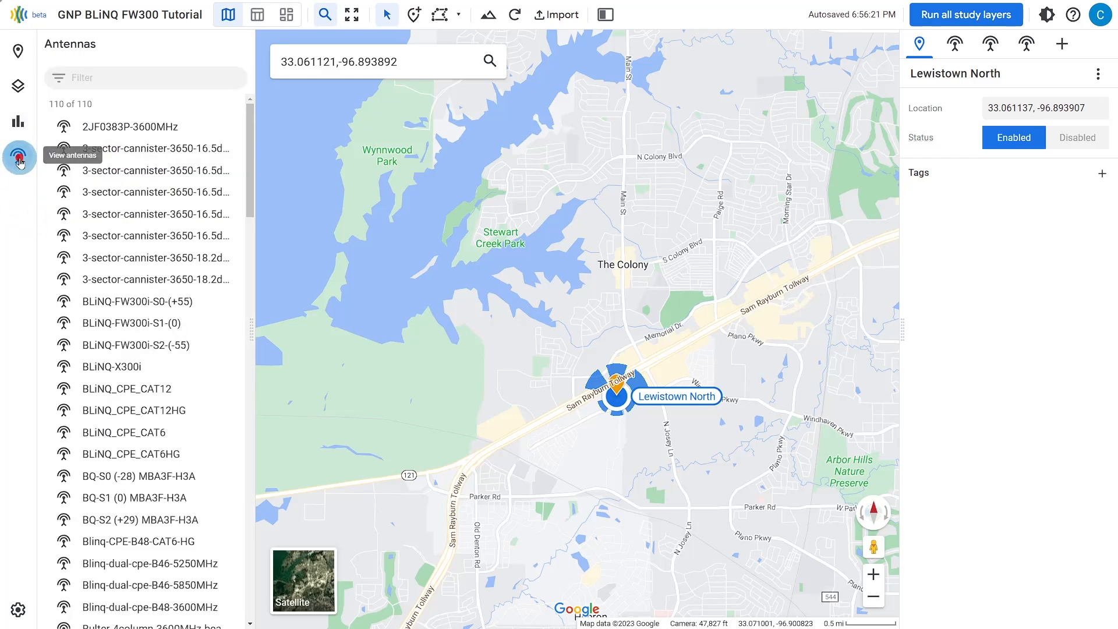
left_click(18, 121)
left_click(18, 86)
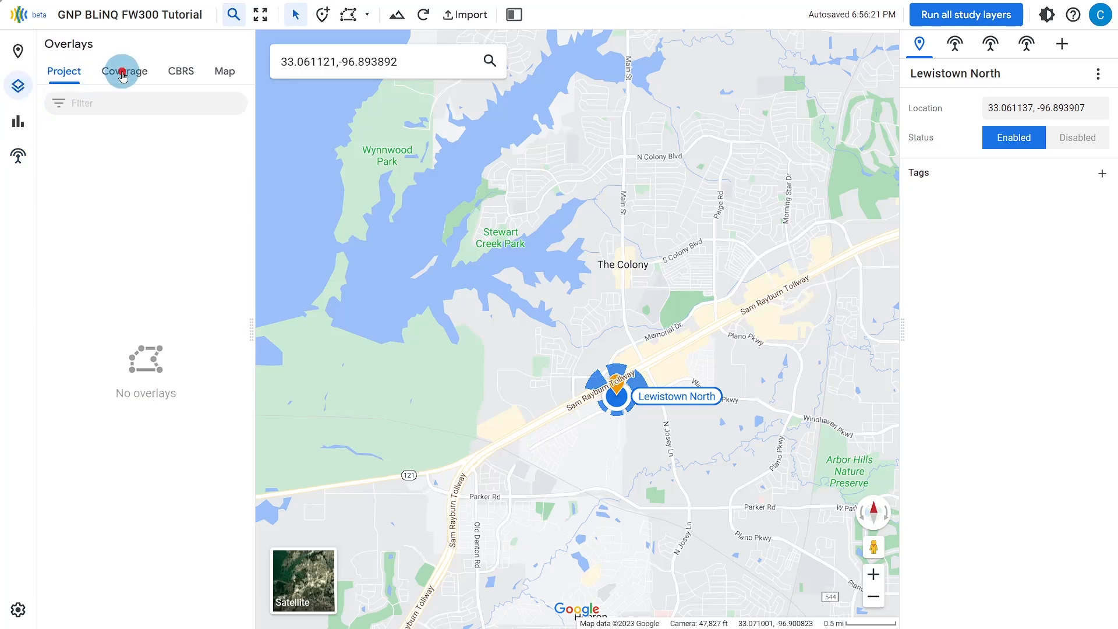
left_click(113, 84)
left_click(185, 79)
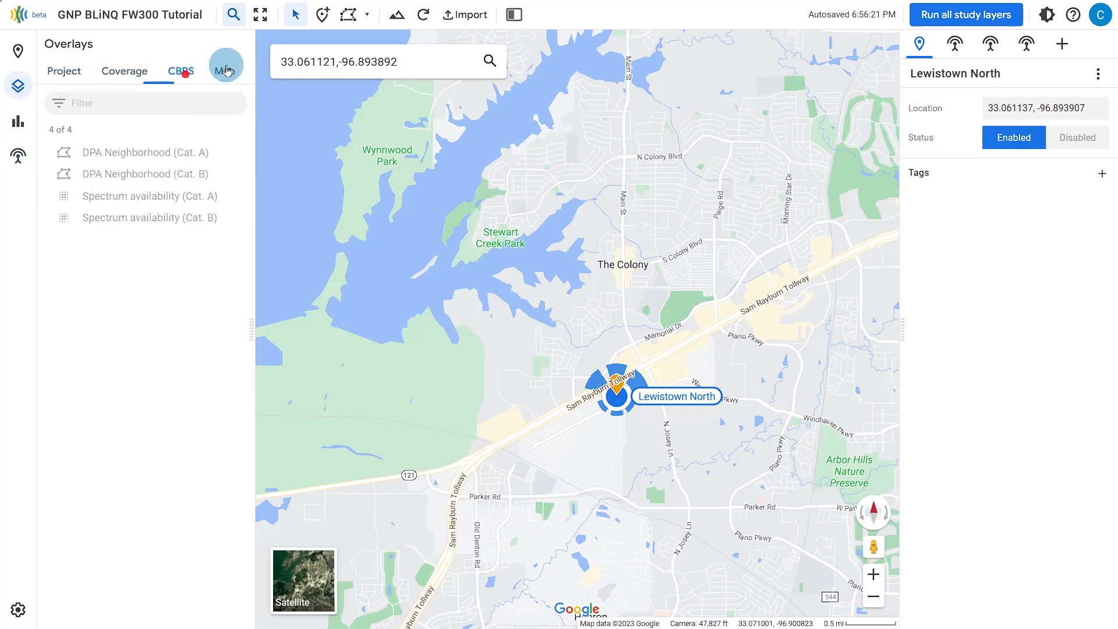
left_click(229, 80)
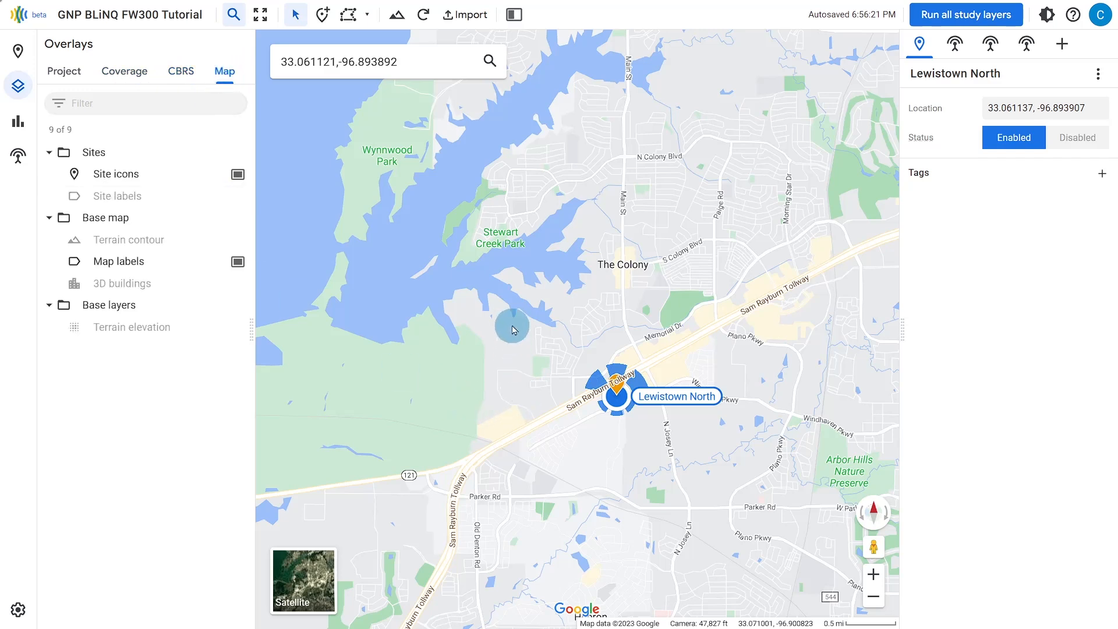
Return to the project's sites list and run all study layers for the two sites
left_click(347, 18)
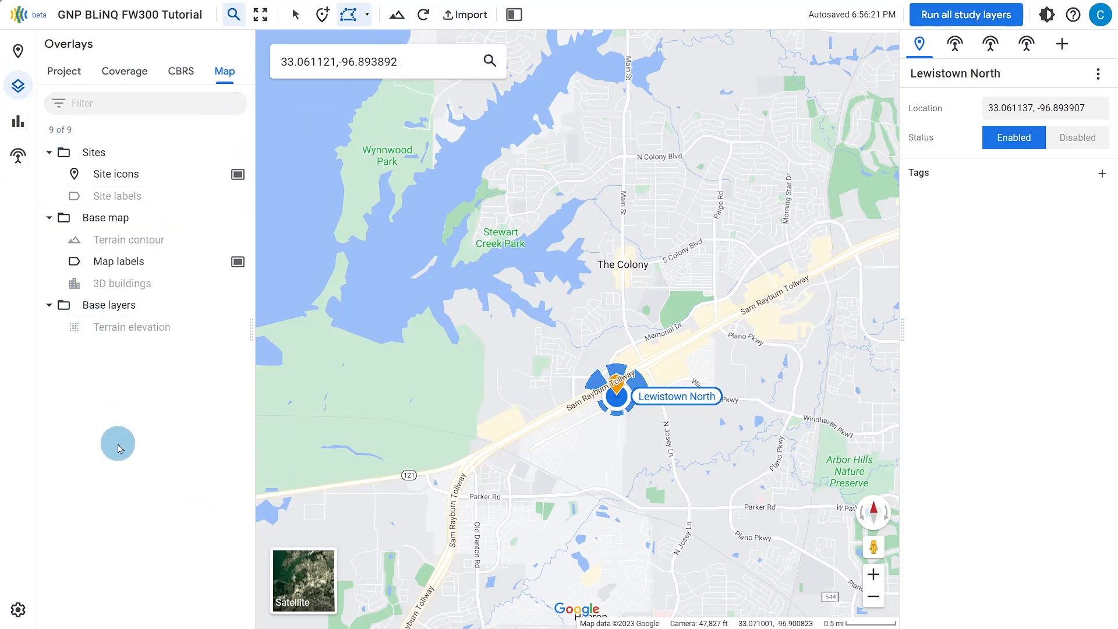
left_click(20, 53)
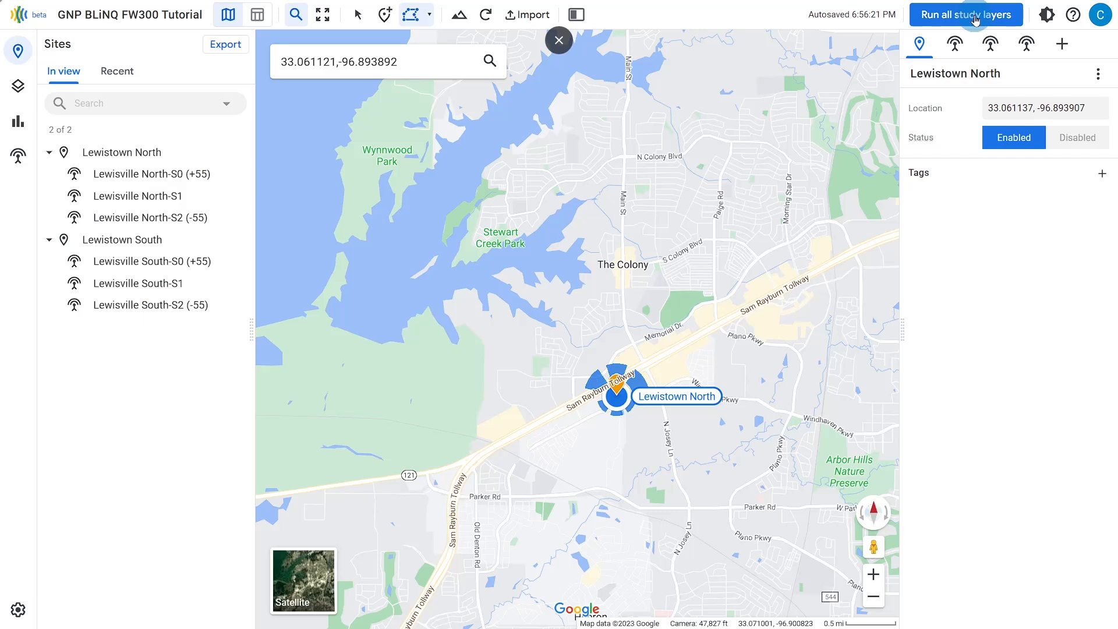
left_click(970, 18)
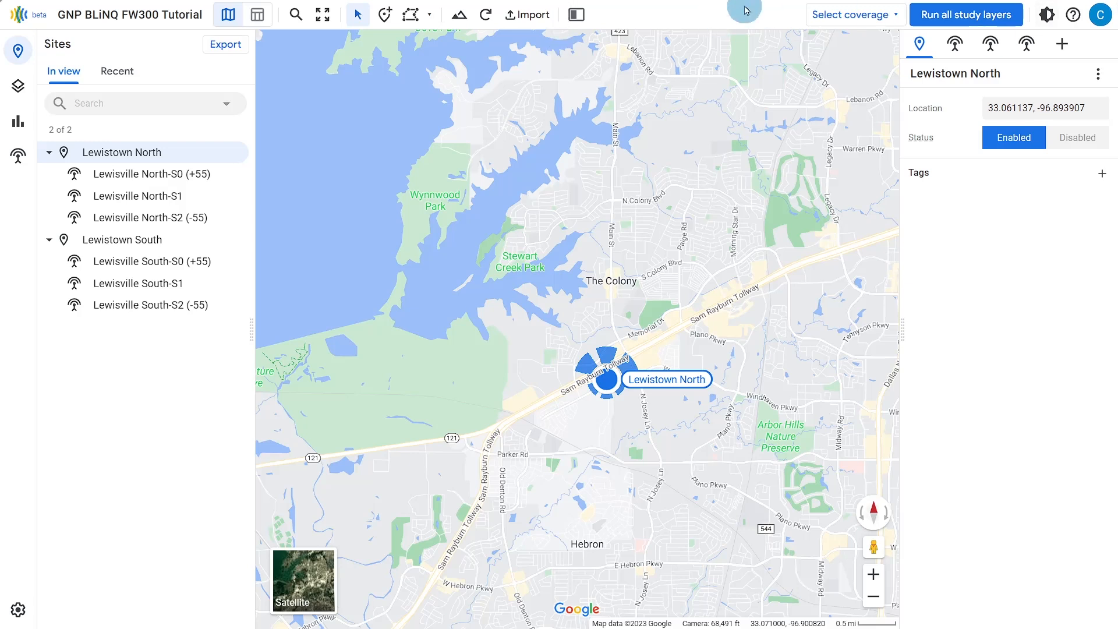
Display the Feb 7, 2023 RSRP coverage layer for all bands on the map
left_click(847, 20)
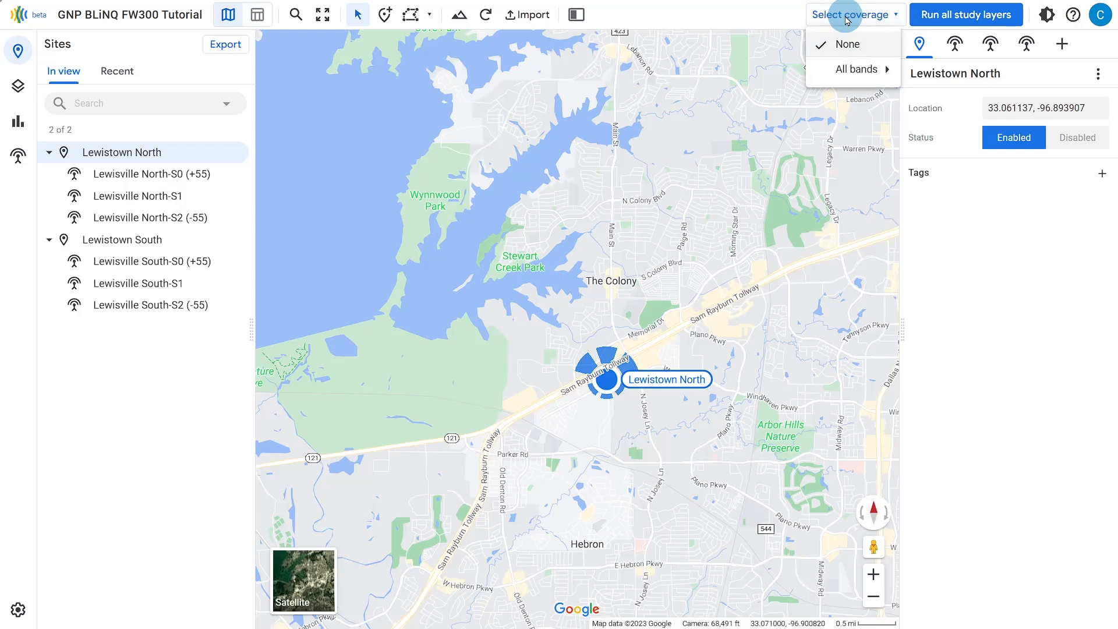
mouse_move(858, 83)
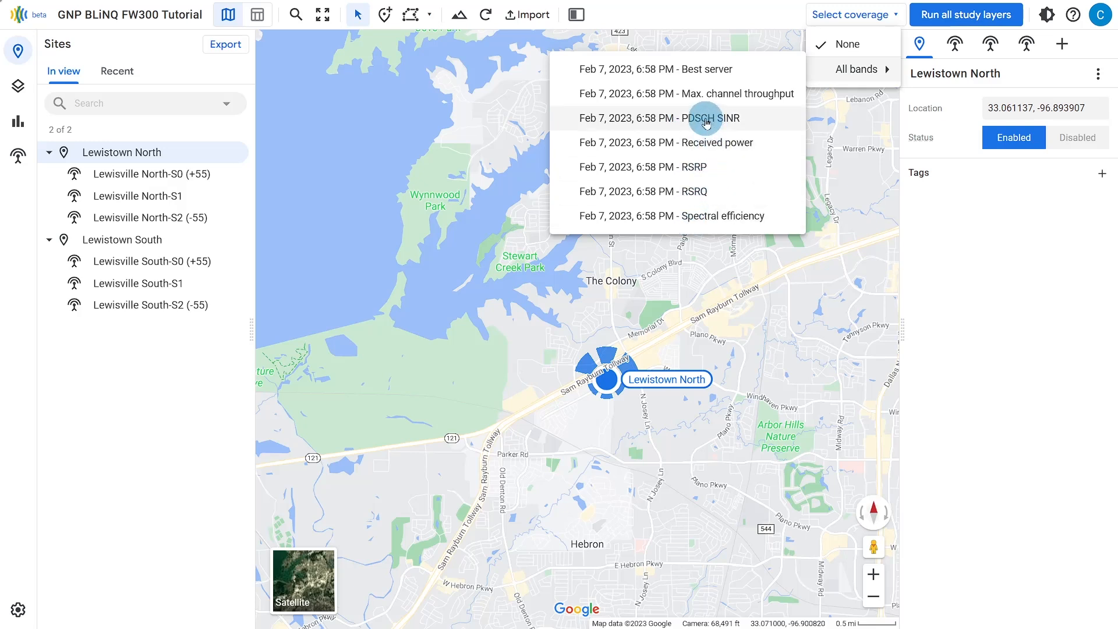
left_click(688, 169)
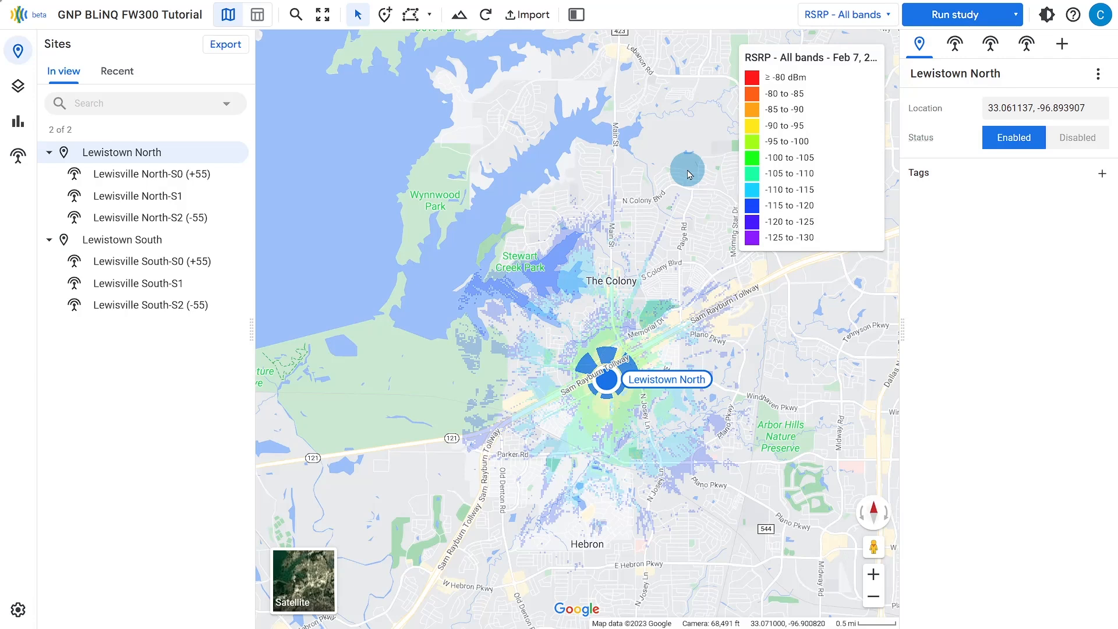
Open the RSRP legend's settings, try 5 total buckets for the even intervals and set the count back to 11
mouse_move(802, 183)
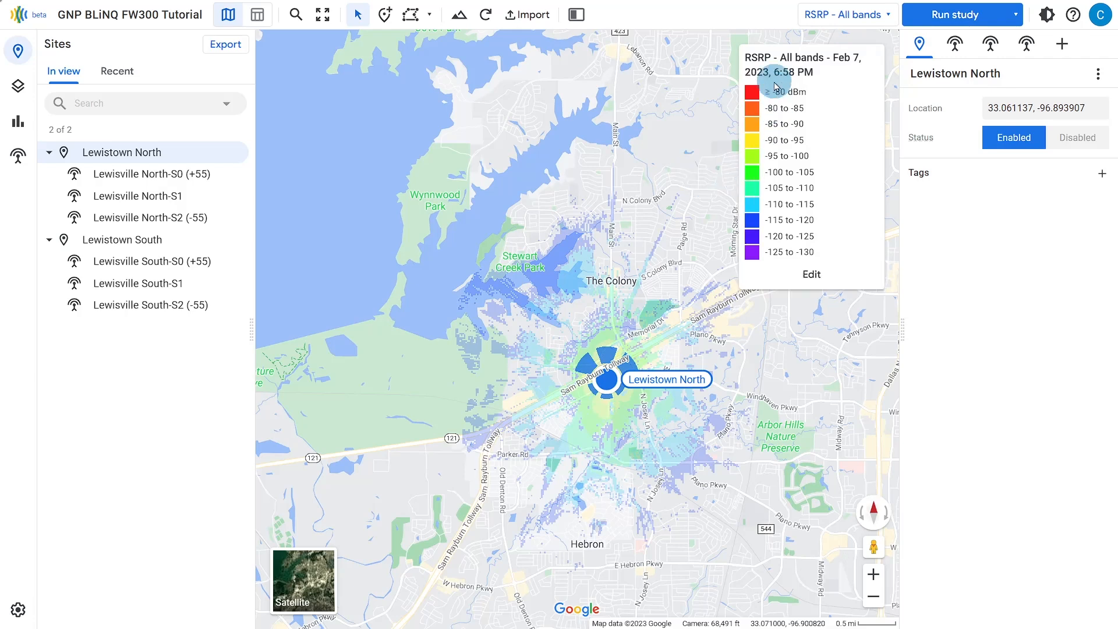
left_click(813, 278)
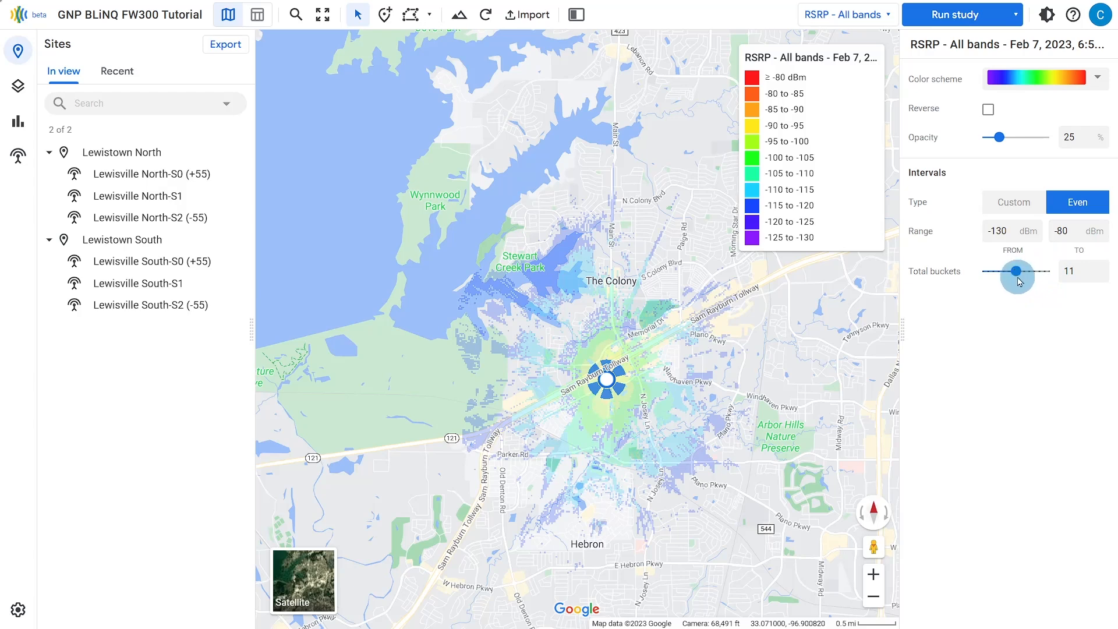
mouse_move(1016, 272)
left_mouse_down()
mouse_move(1047, 273)
mouse_move(996, 274)
left_mouse_up()
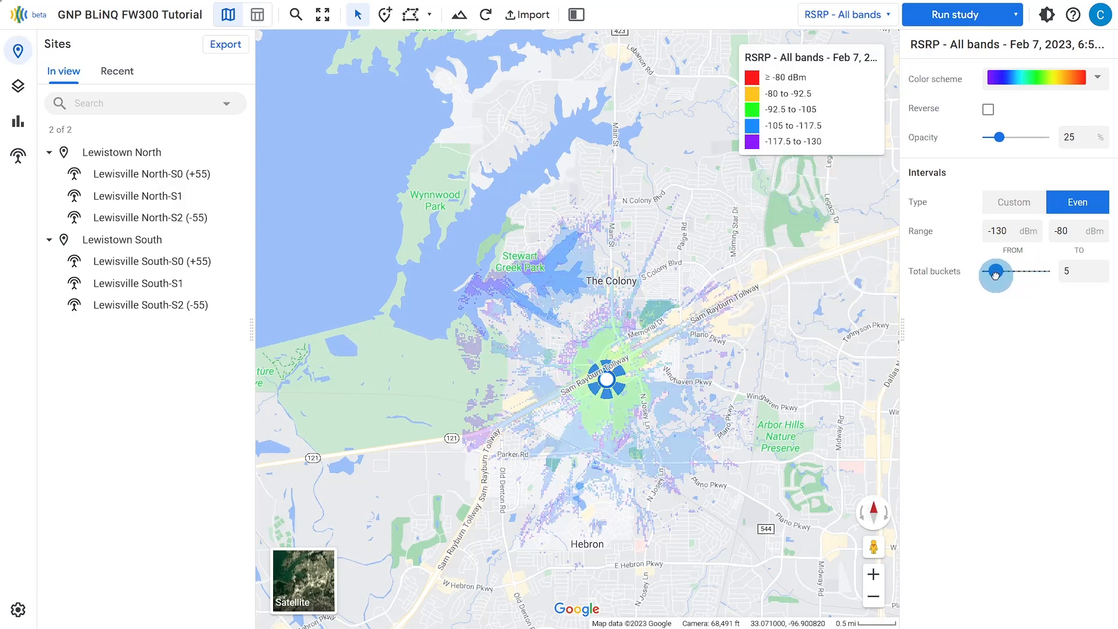
left_click_drag(996, 273, 1015, 273)
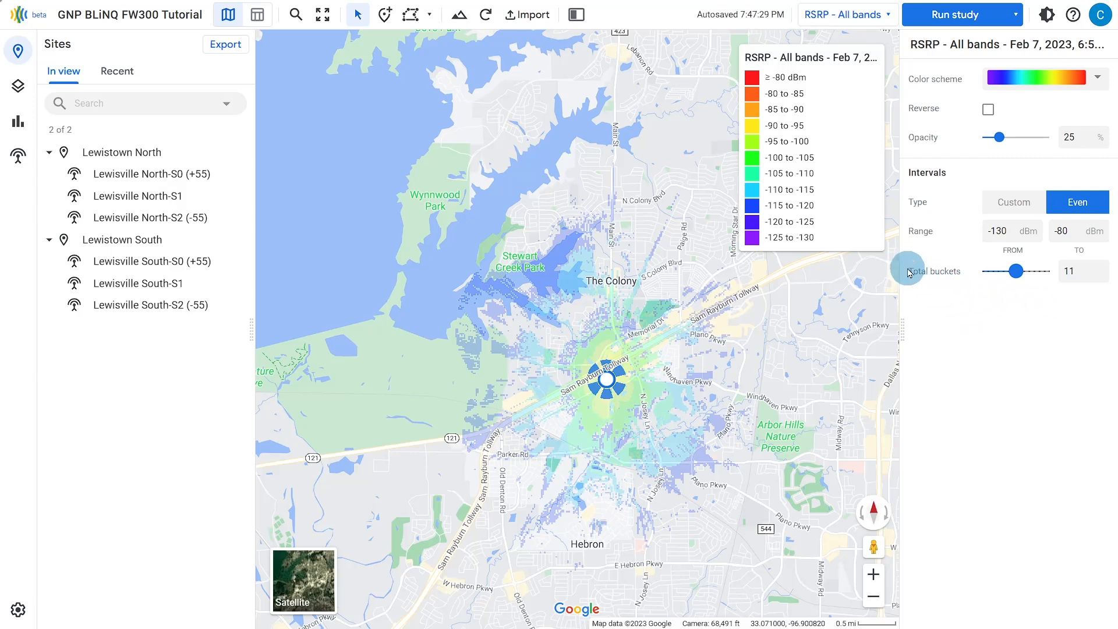
Examine the RSRP coverage against the legend, both close to the sites and across the surrounding area
mouse_move(815, 207)
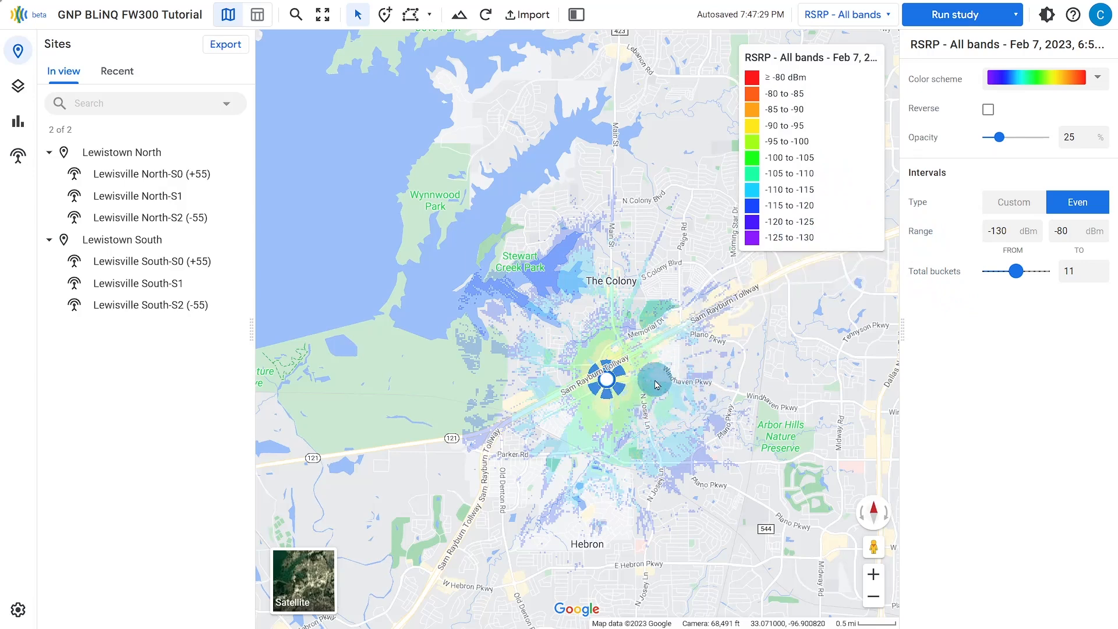
scroll(656, 383, "up", 5)
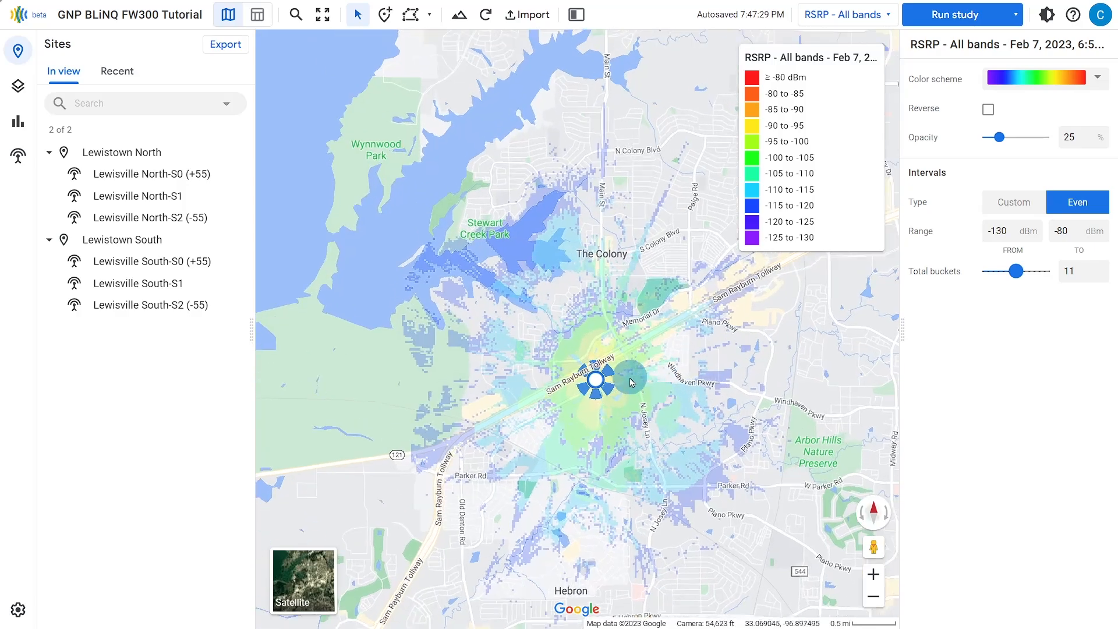
scroll(527, 375, "up", 4)
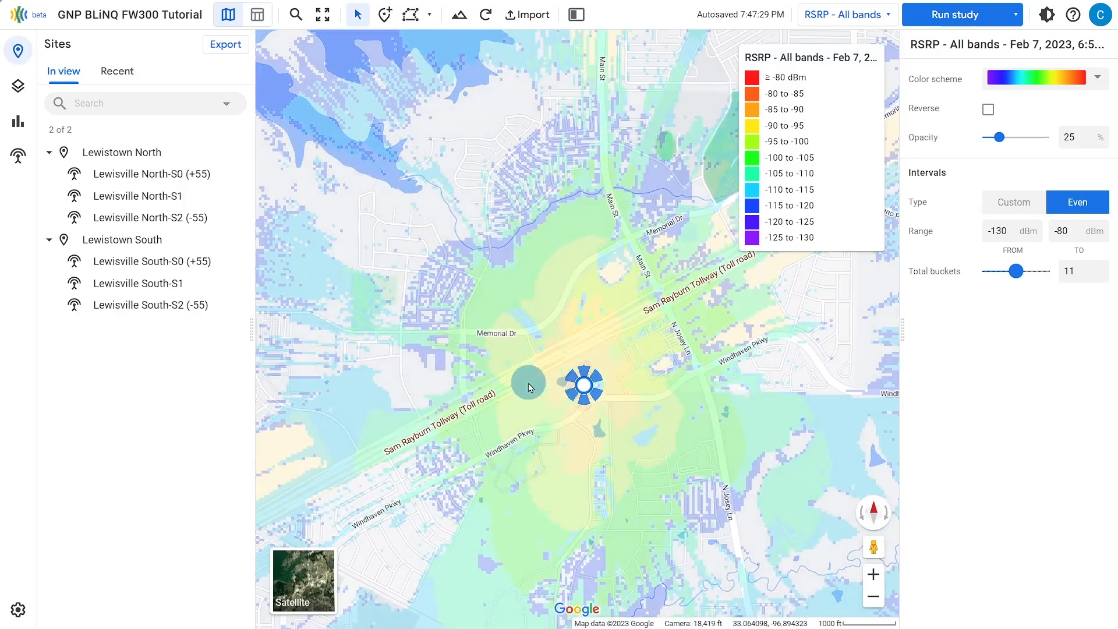
mouse_move(528, 365)
left_mouse_down()
mouse_move(557, 370)
mouse_move(544, 378)
left_mouse_up()
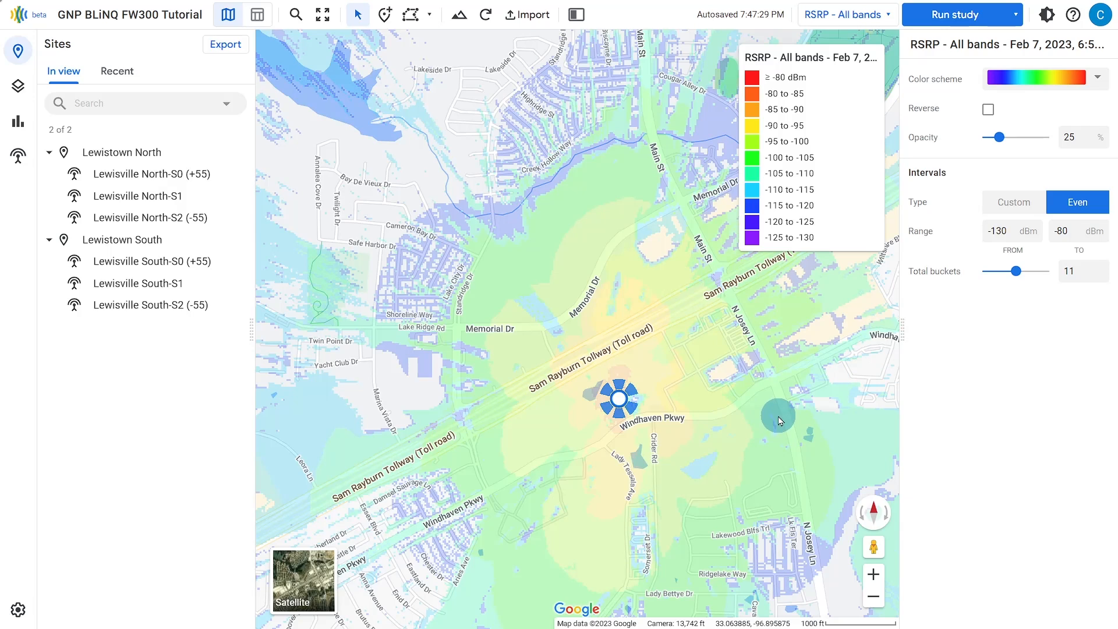
mouse_move(777, 183)
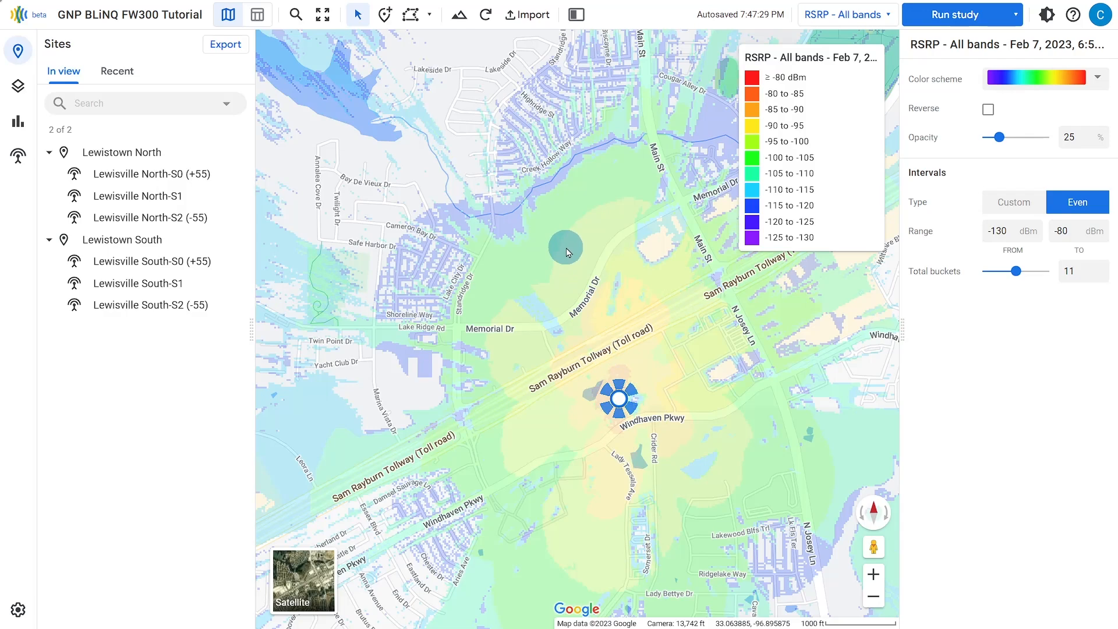
scroll(654, 317, "down", 3)
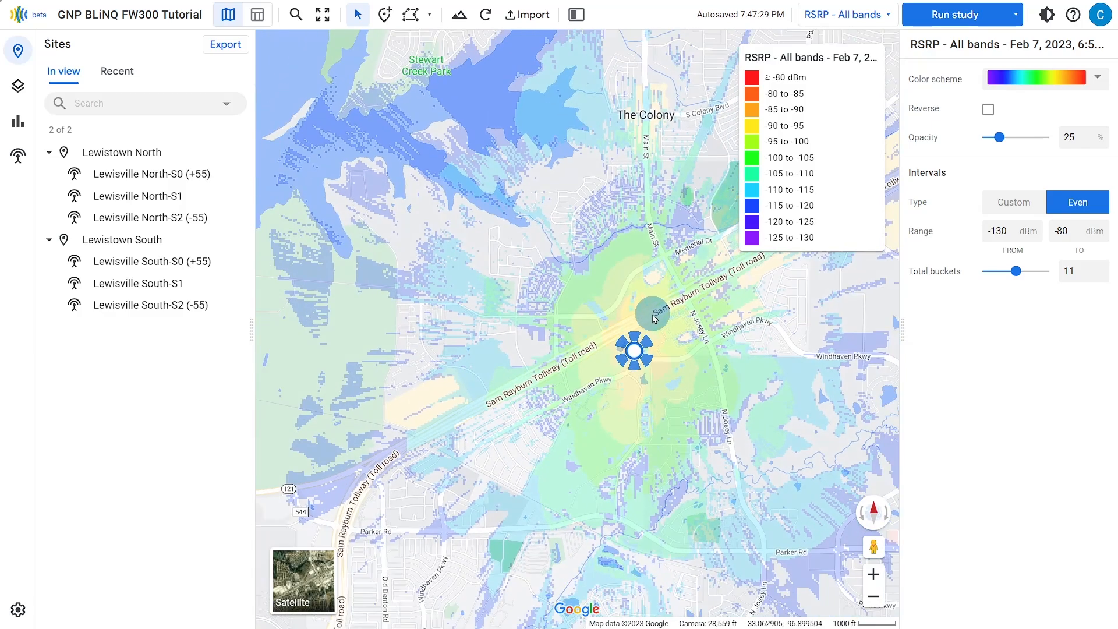
left_click_drag(694, 374, 636, 344)
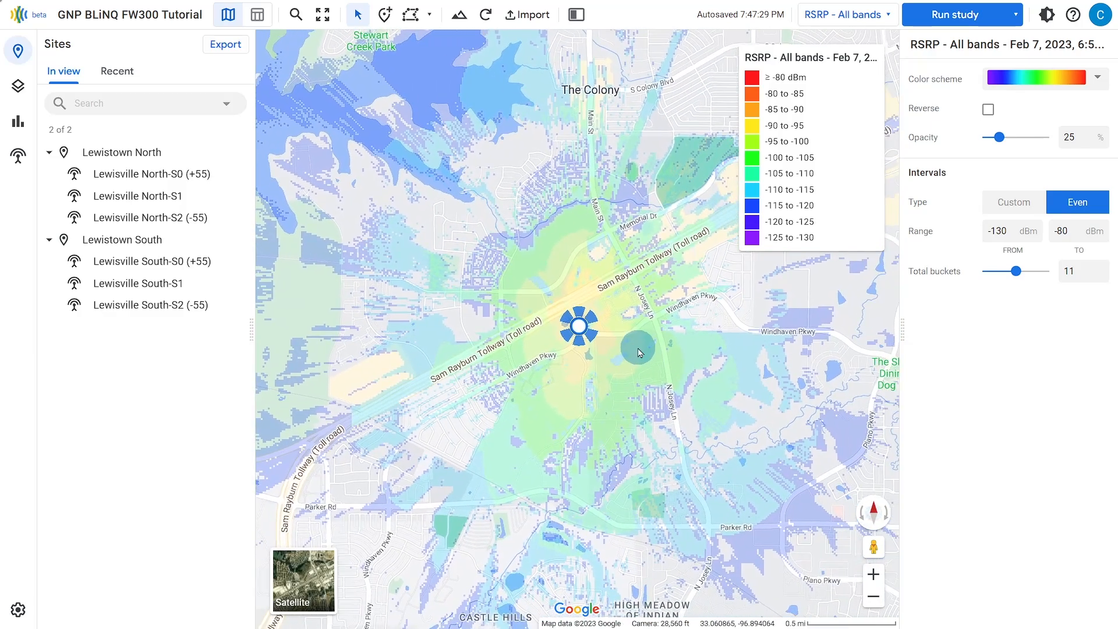
scroll(638, 352, "down", 1)
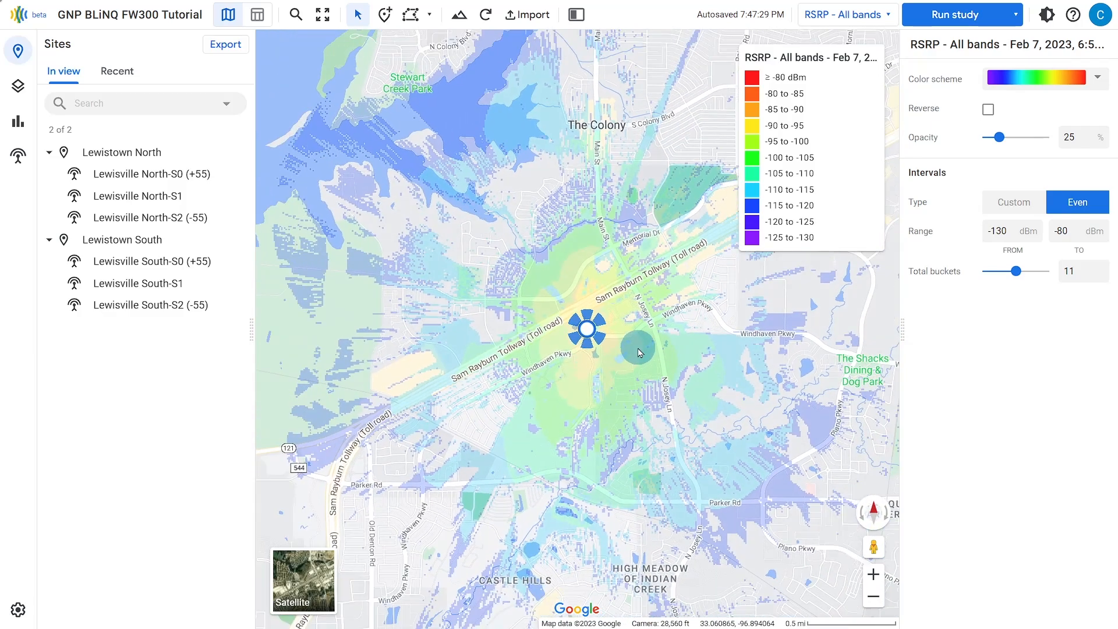
Switch the displayed coverage to PDSCH SINR for all bands and examine it around the sites against the legend
left_click(841, 17)
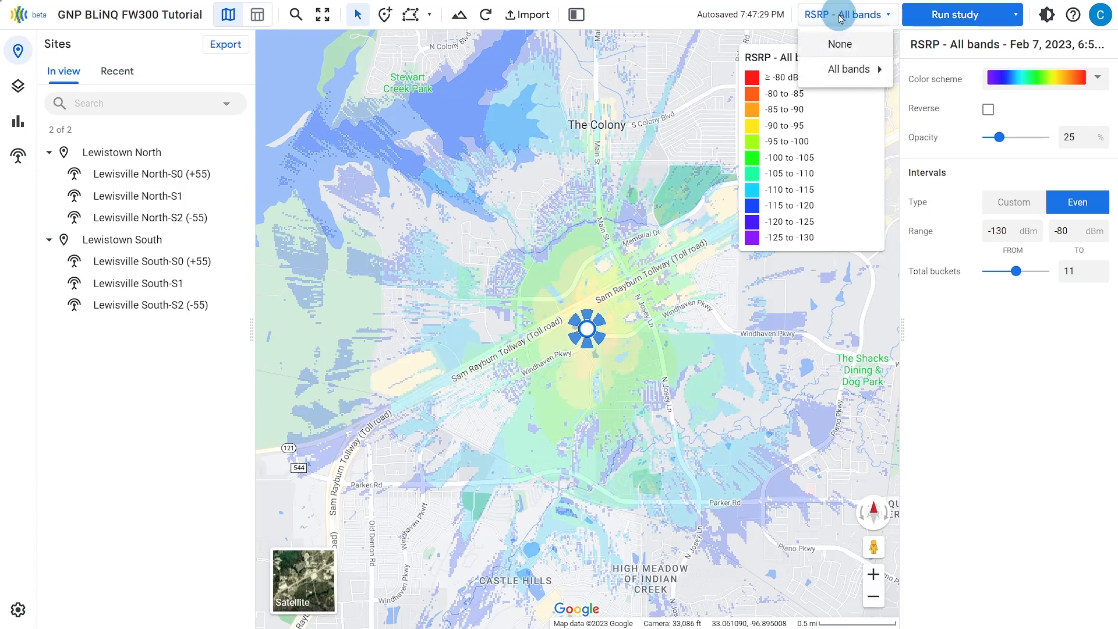
left_click(848, 69)
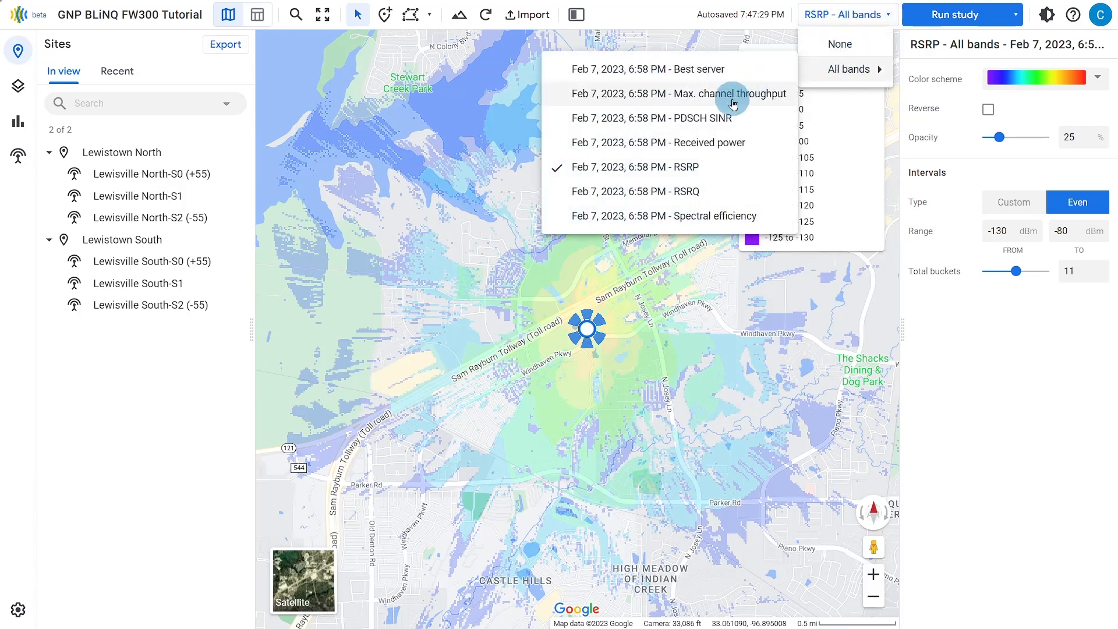
left_click(705, 119)
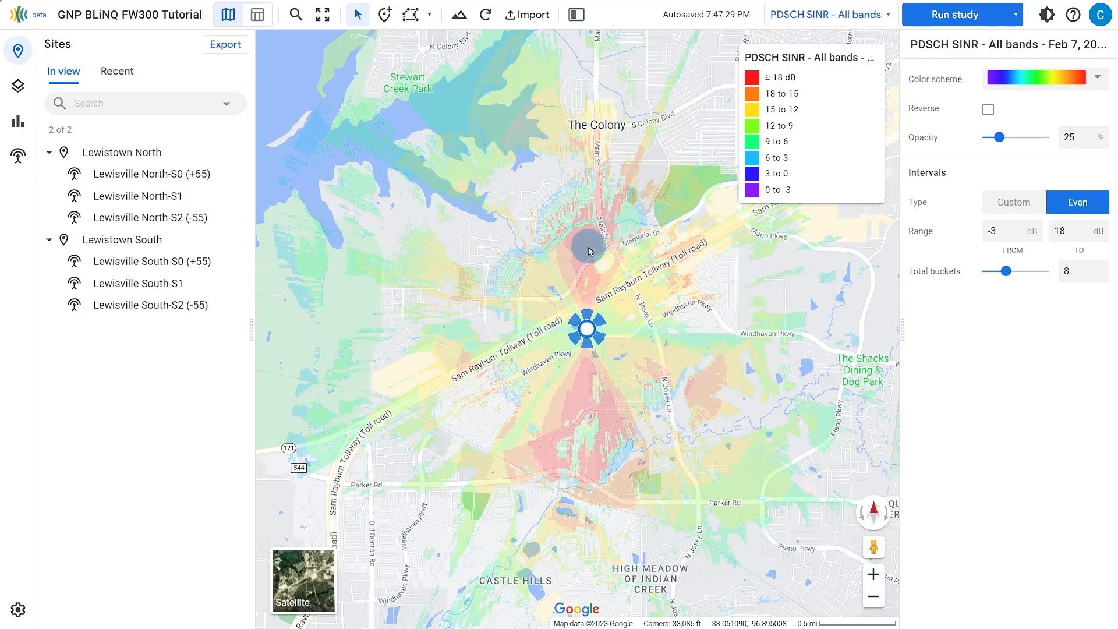
scroll(592, 316, "up", 1)
scroll(592, 316, "up", 2)
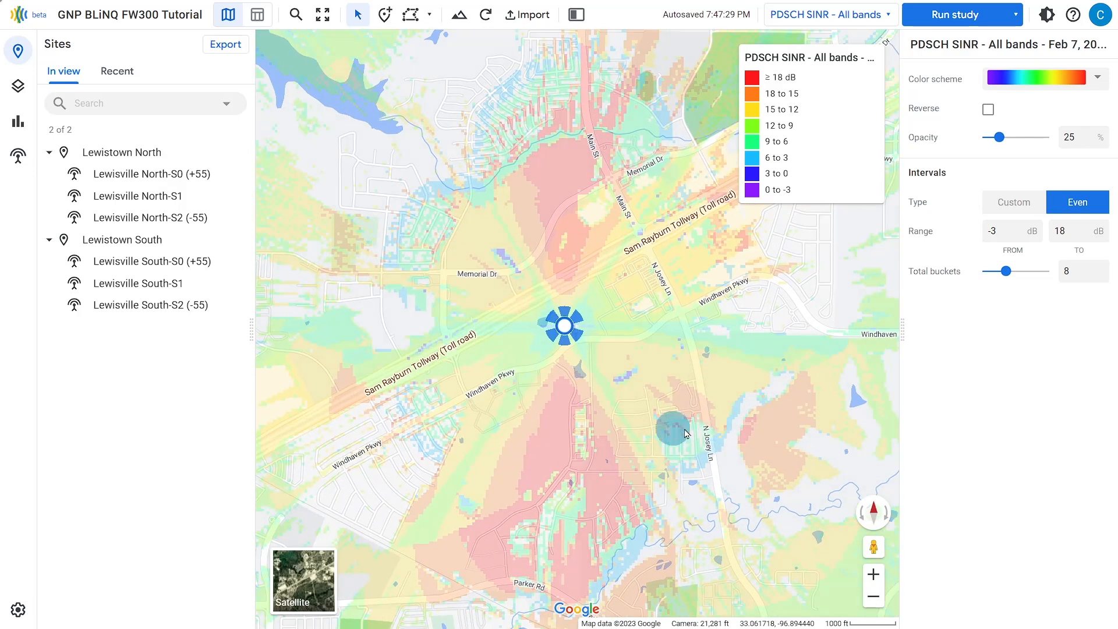
scroll(576, 431, "up", 2)
mouse_move(776, 138)
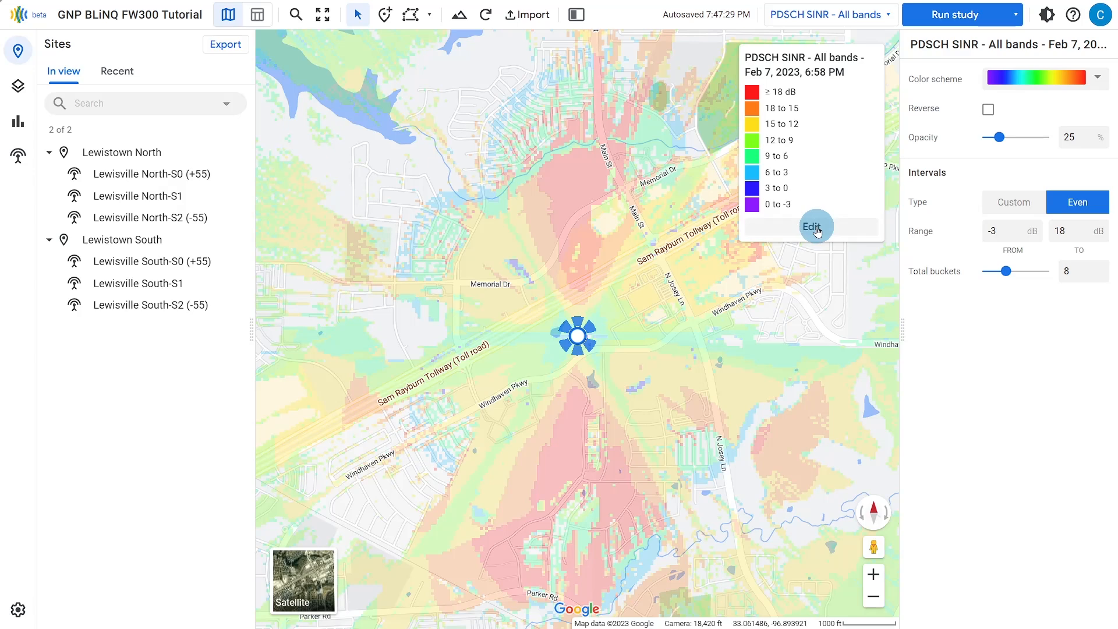
Switch the displayed coverage to Max. channel throughput for all bands
left_click(838, 14)
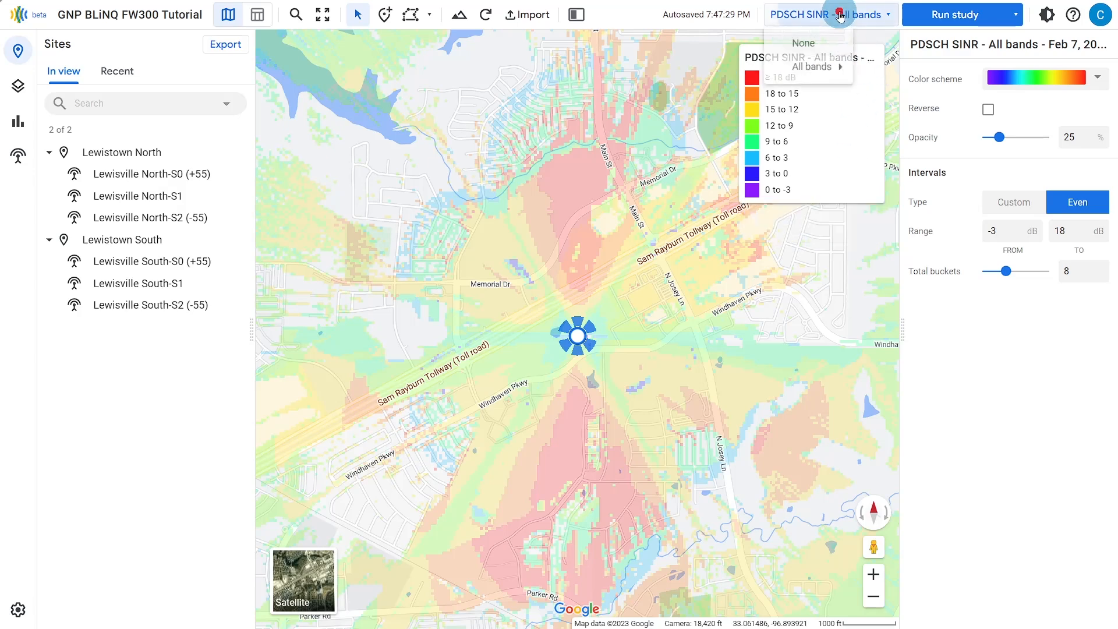
mouse_move(815, 70)
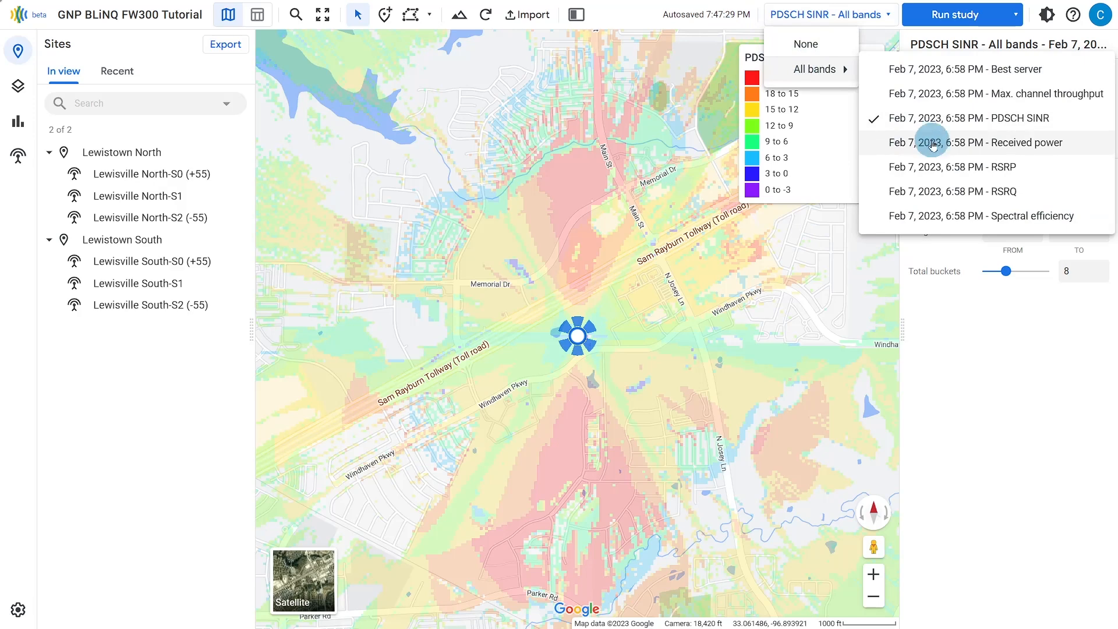
left_click(938, 94)
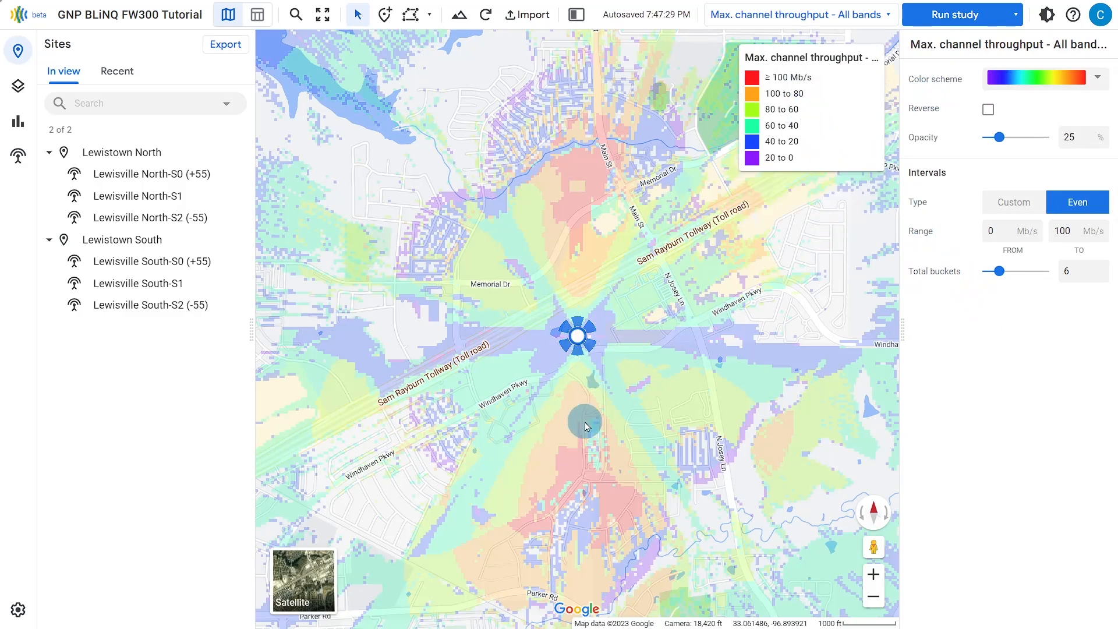
Examine the throughput coverage across the wider surroundings and switch the displayed coverage to Received power for all bands
scroll(586, 429, "down", 1)
scroll(586, 429, "down", 2)
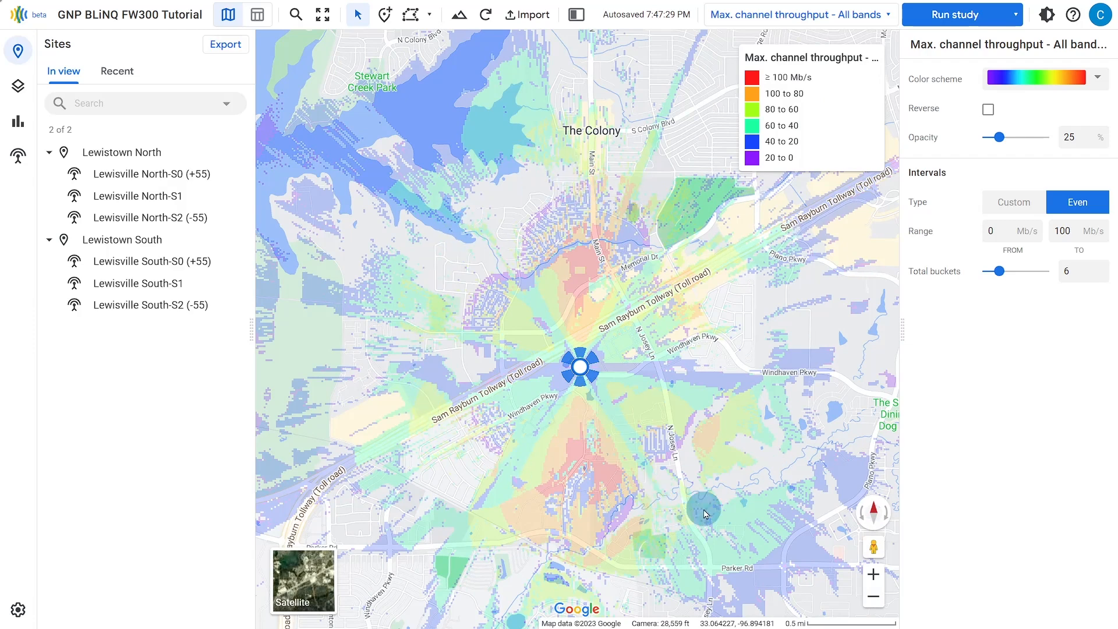
scroll(710, 506, "down", 1)
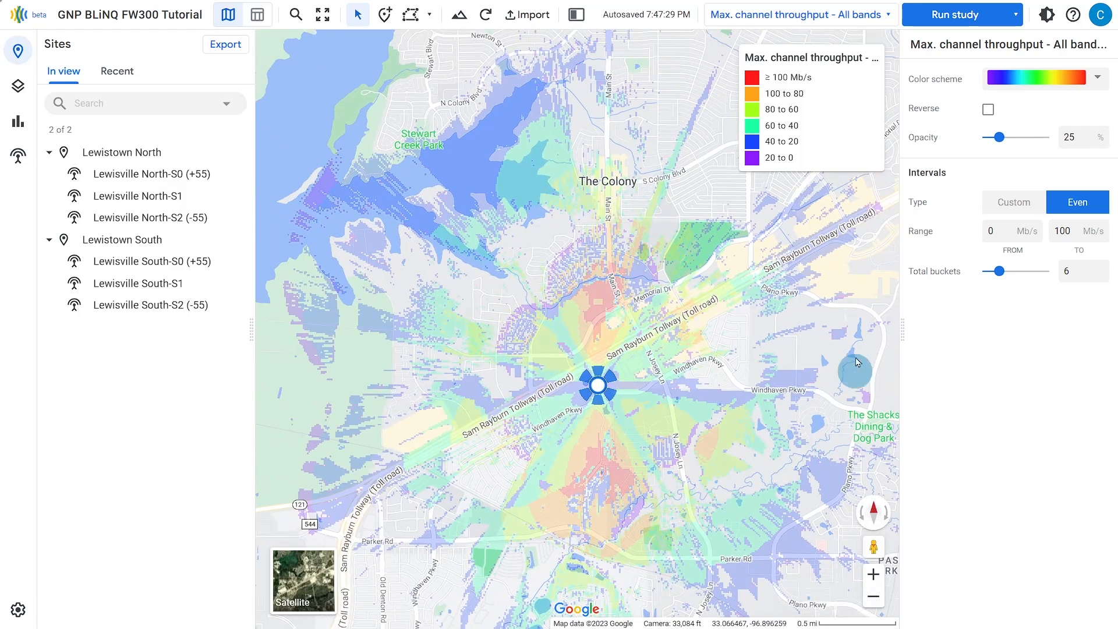
left_click(862, 19)
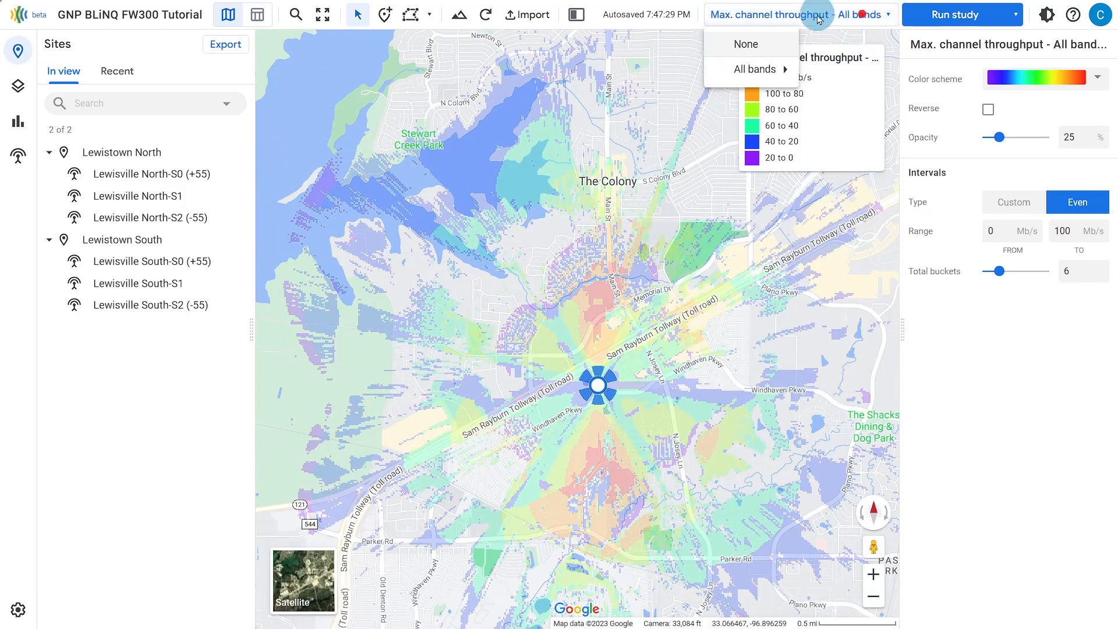
mouse_move(757, 69)
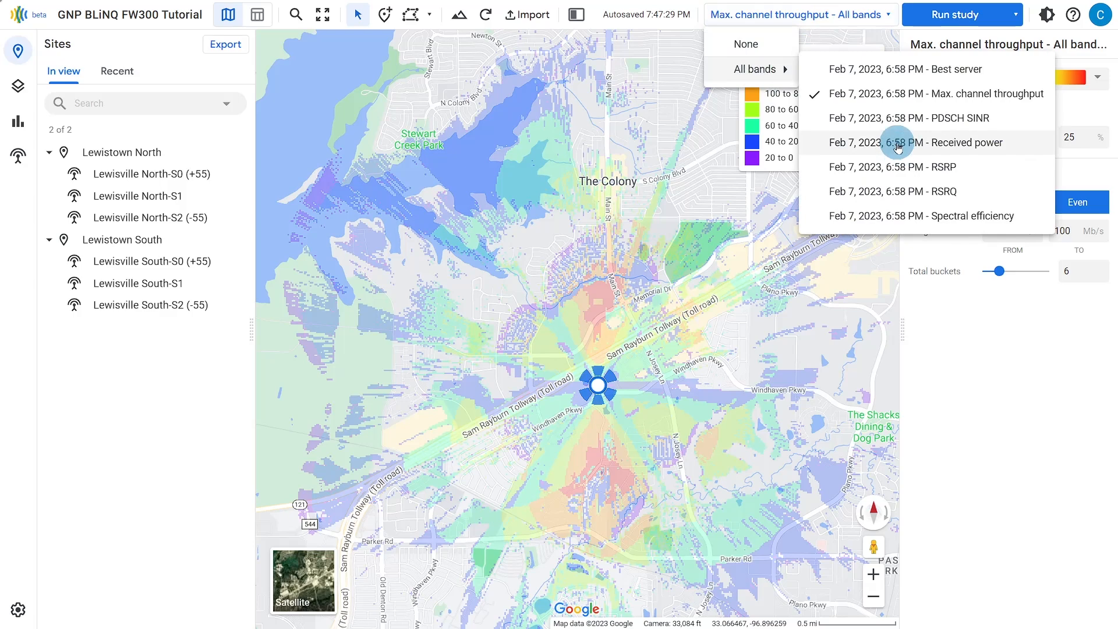
left_click(873, 144)
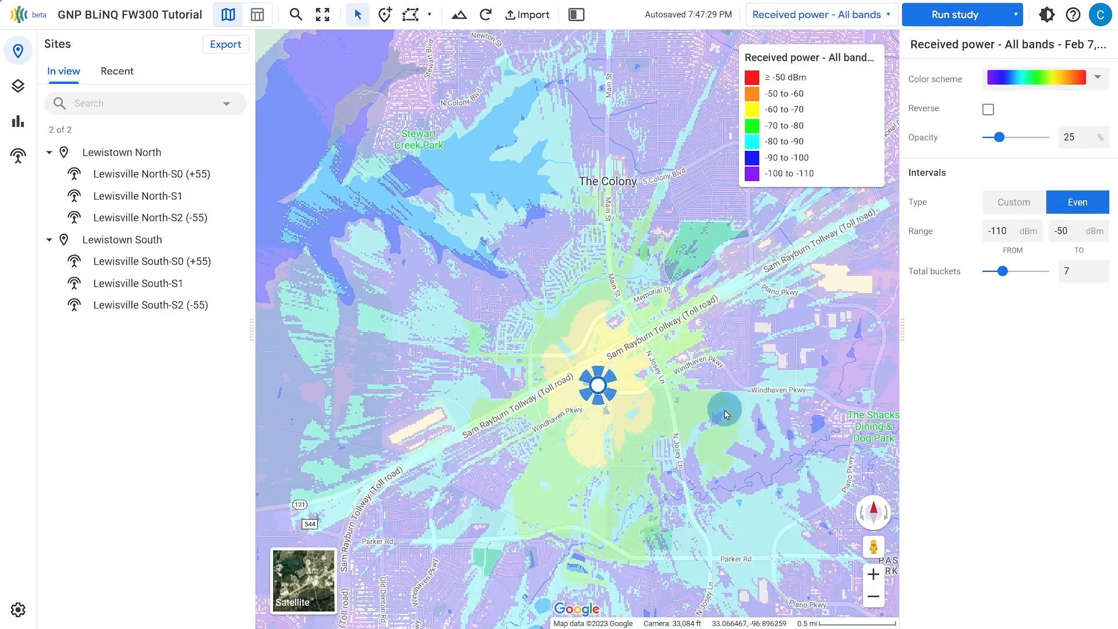
Examine the received power coverage against the legend, from the outer edge of the study area to the buildings right around the sites
scroll(792, 412, "down", 2)
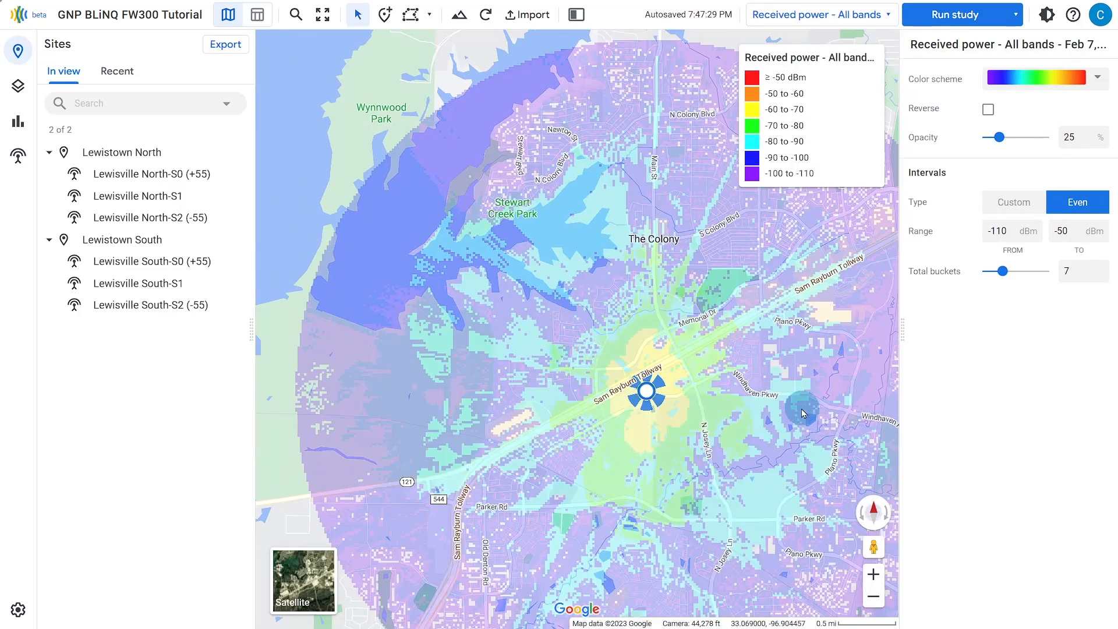
left_click_drag(811, 422, 754, 405)
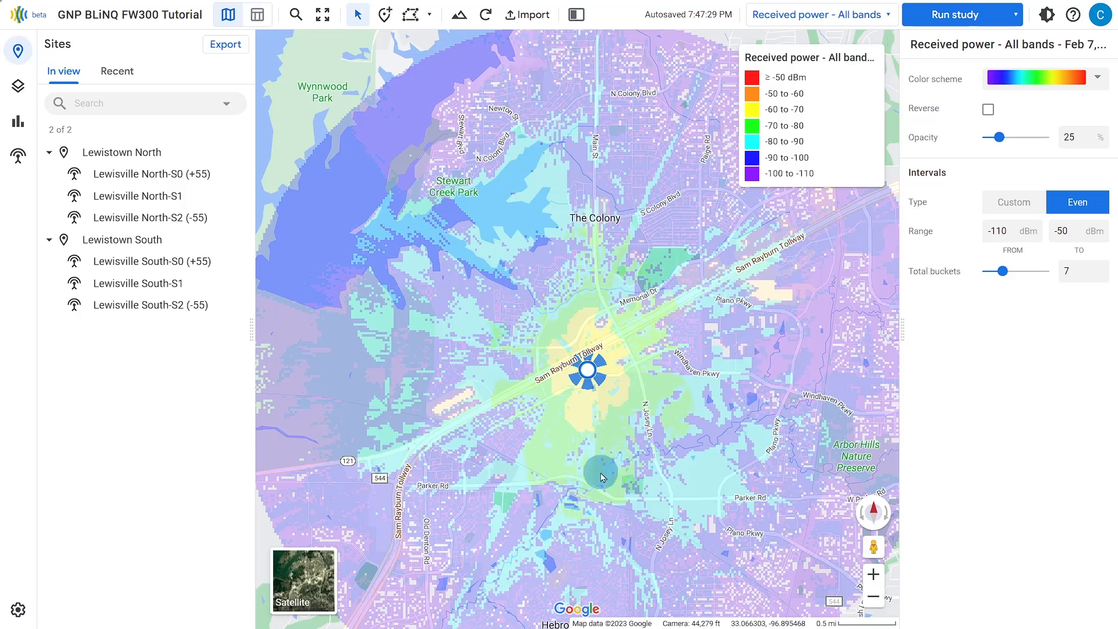
scroll(688, 481, "down", 1)
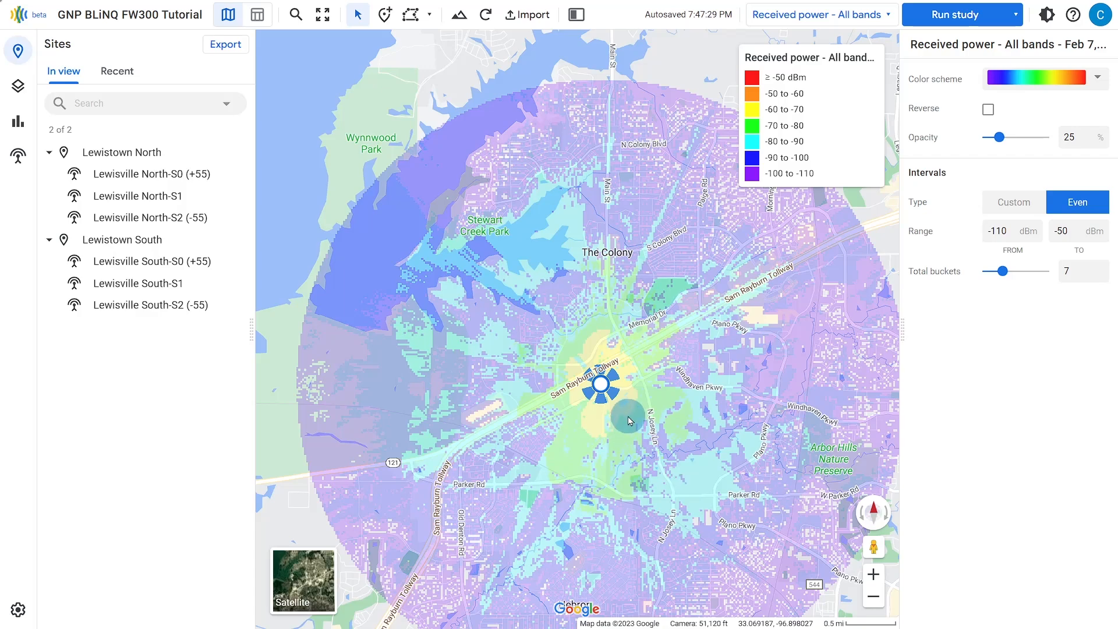
scroll(628, 419, "up", 1)
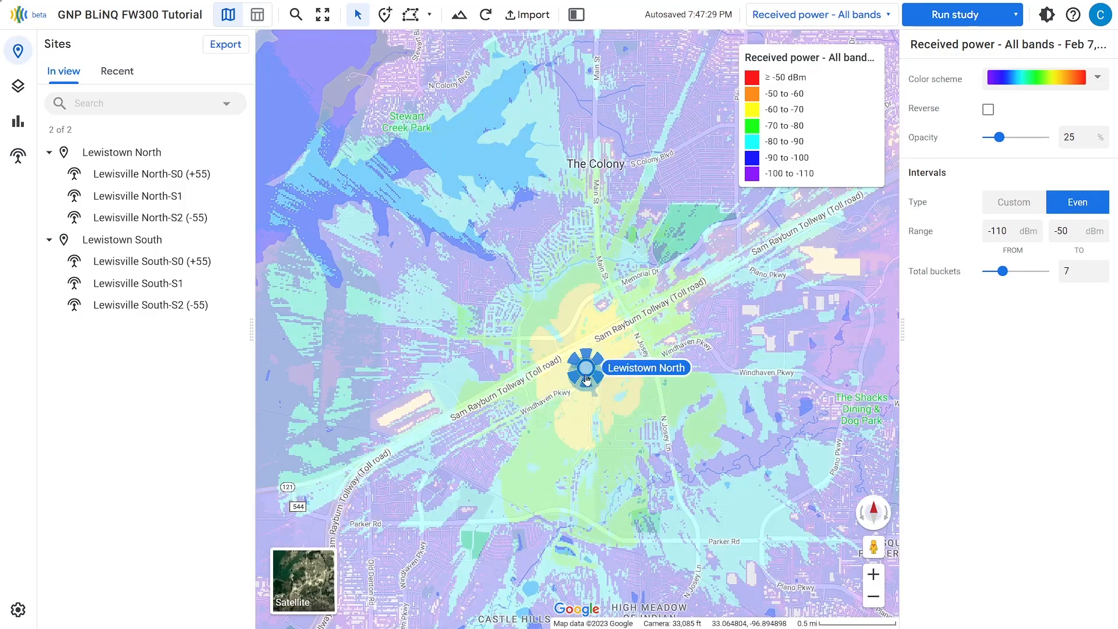
scroll(593, 366, "up", 2)
scroll(596, 362, "up", 5)
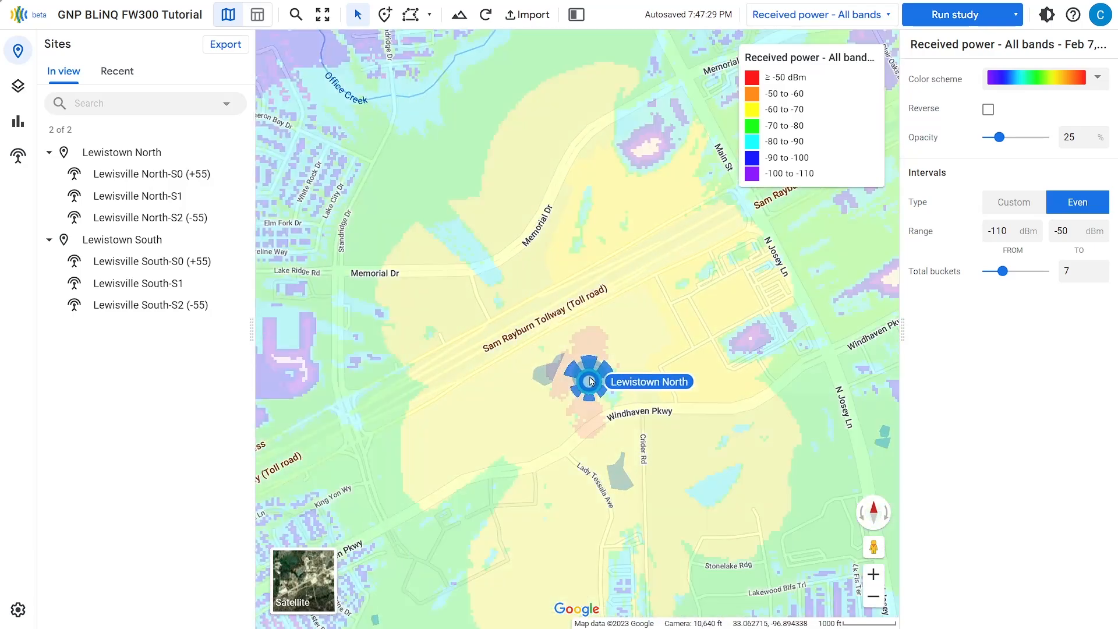
scroll(590, 383, "up", 3)
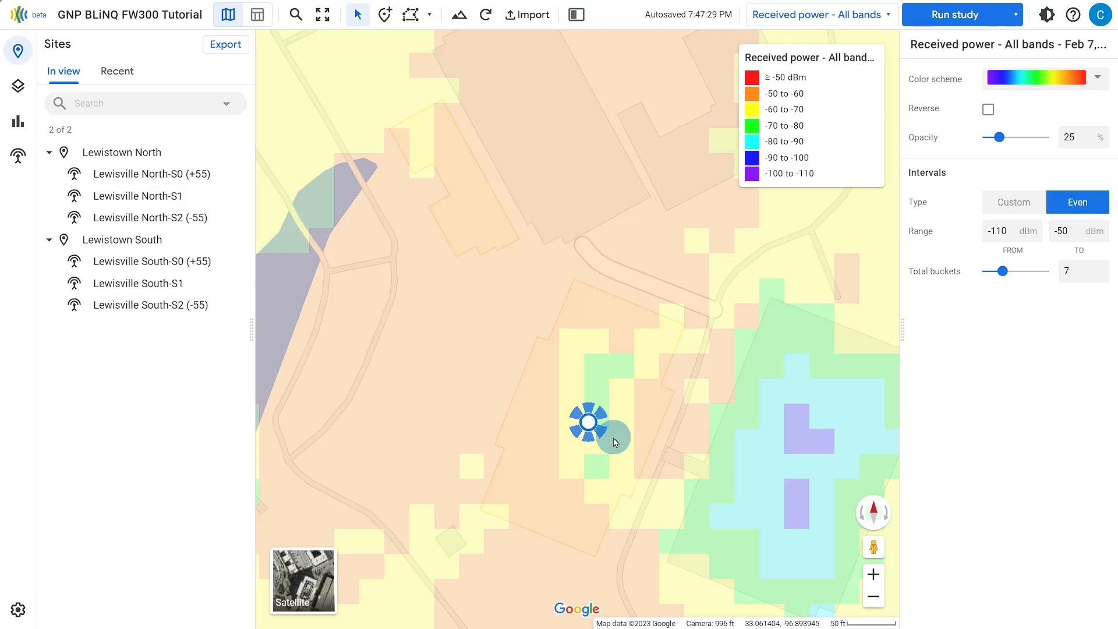
scroll(613, 441, "up", 1)
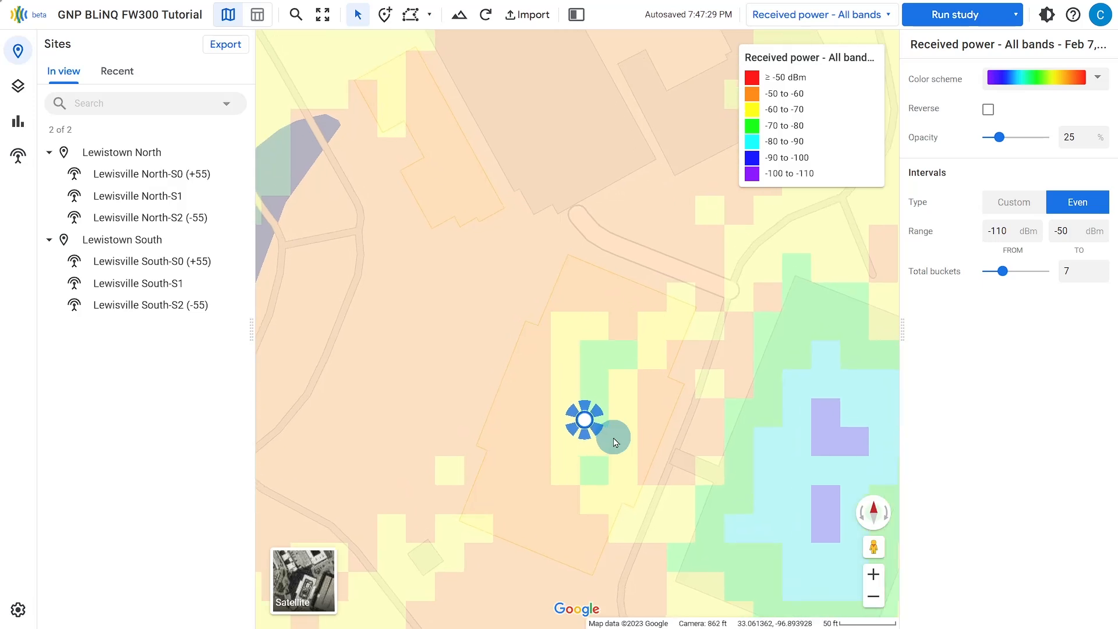
scroll(613, 441, "down", 6)
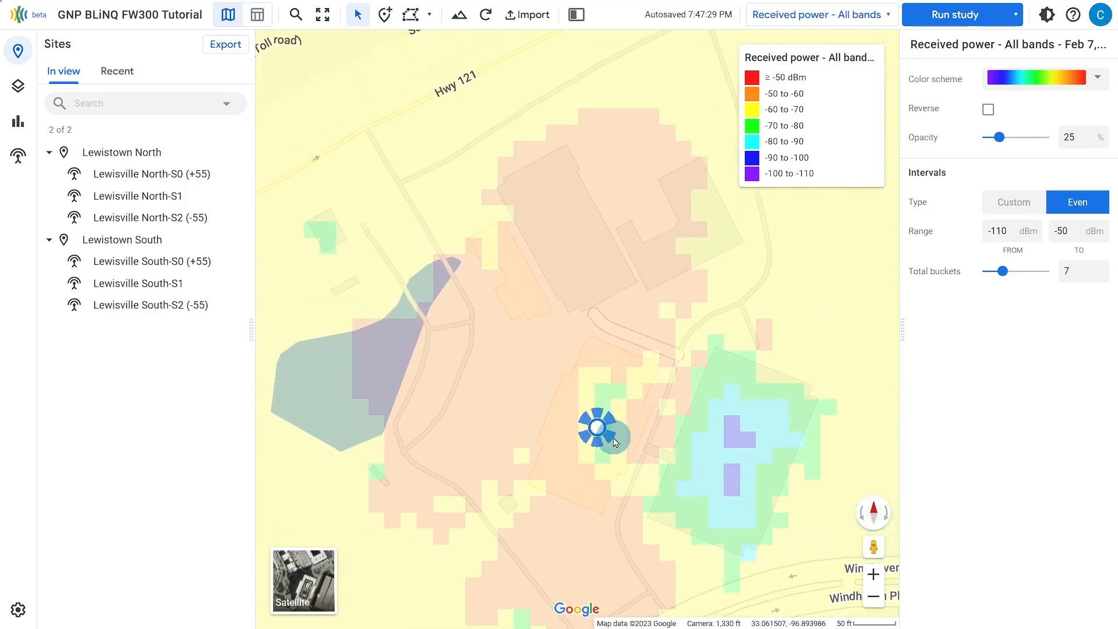
scroll(614, 441, "down", 5)
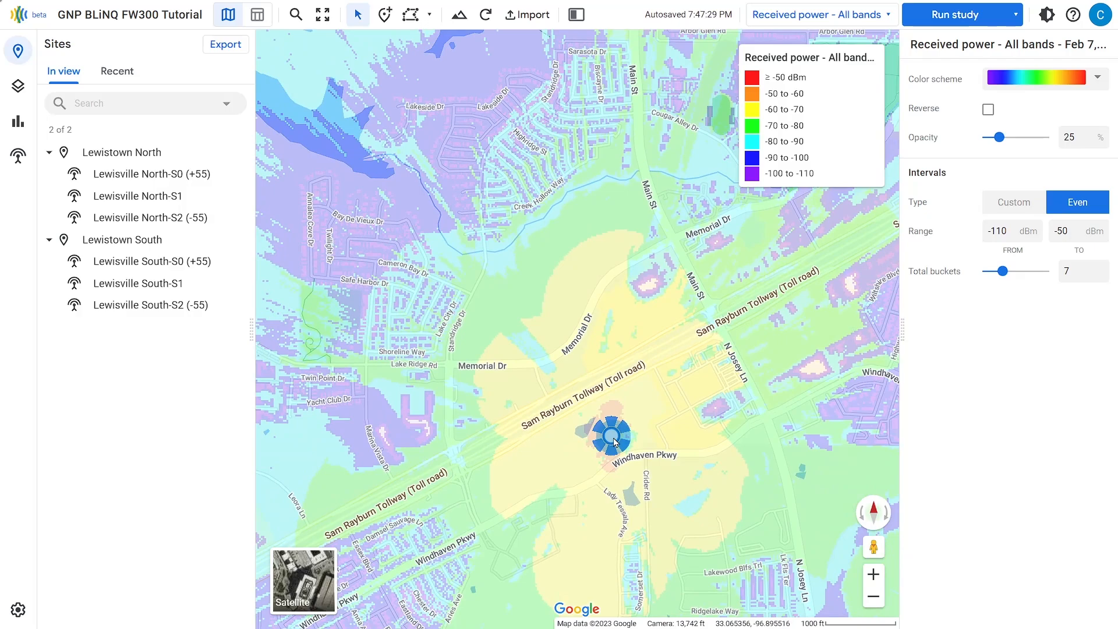
scroll(614, 441, "down", 3)
scroll(614, 441, "down", 2)
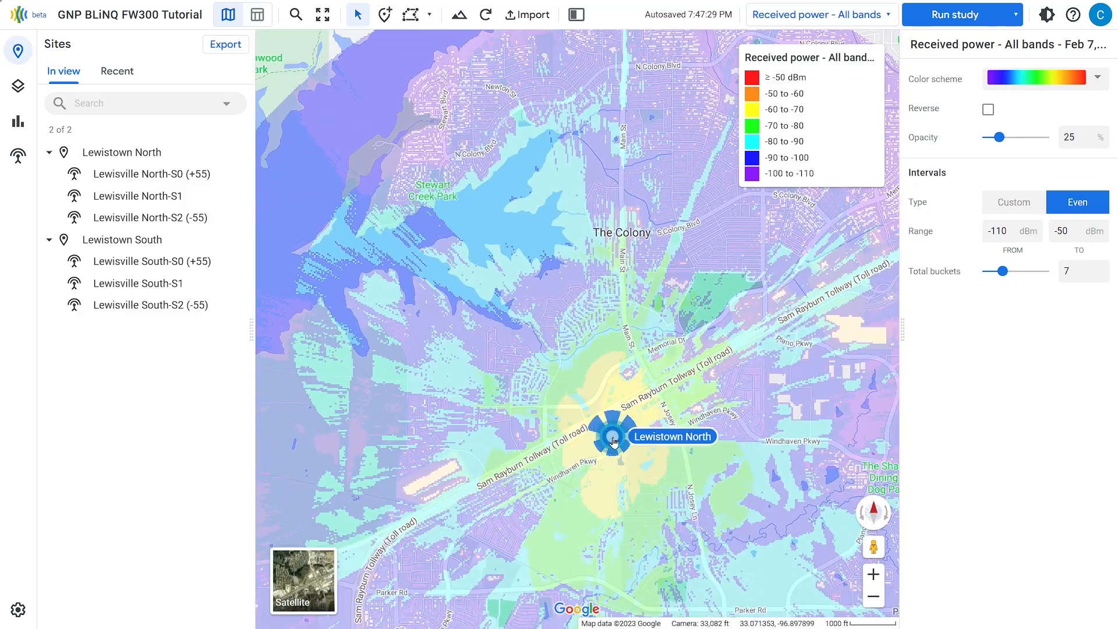